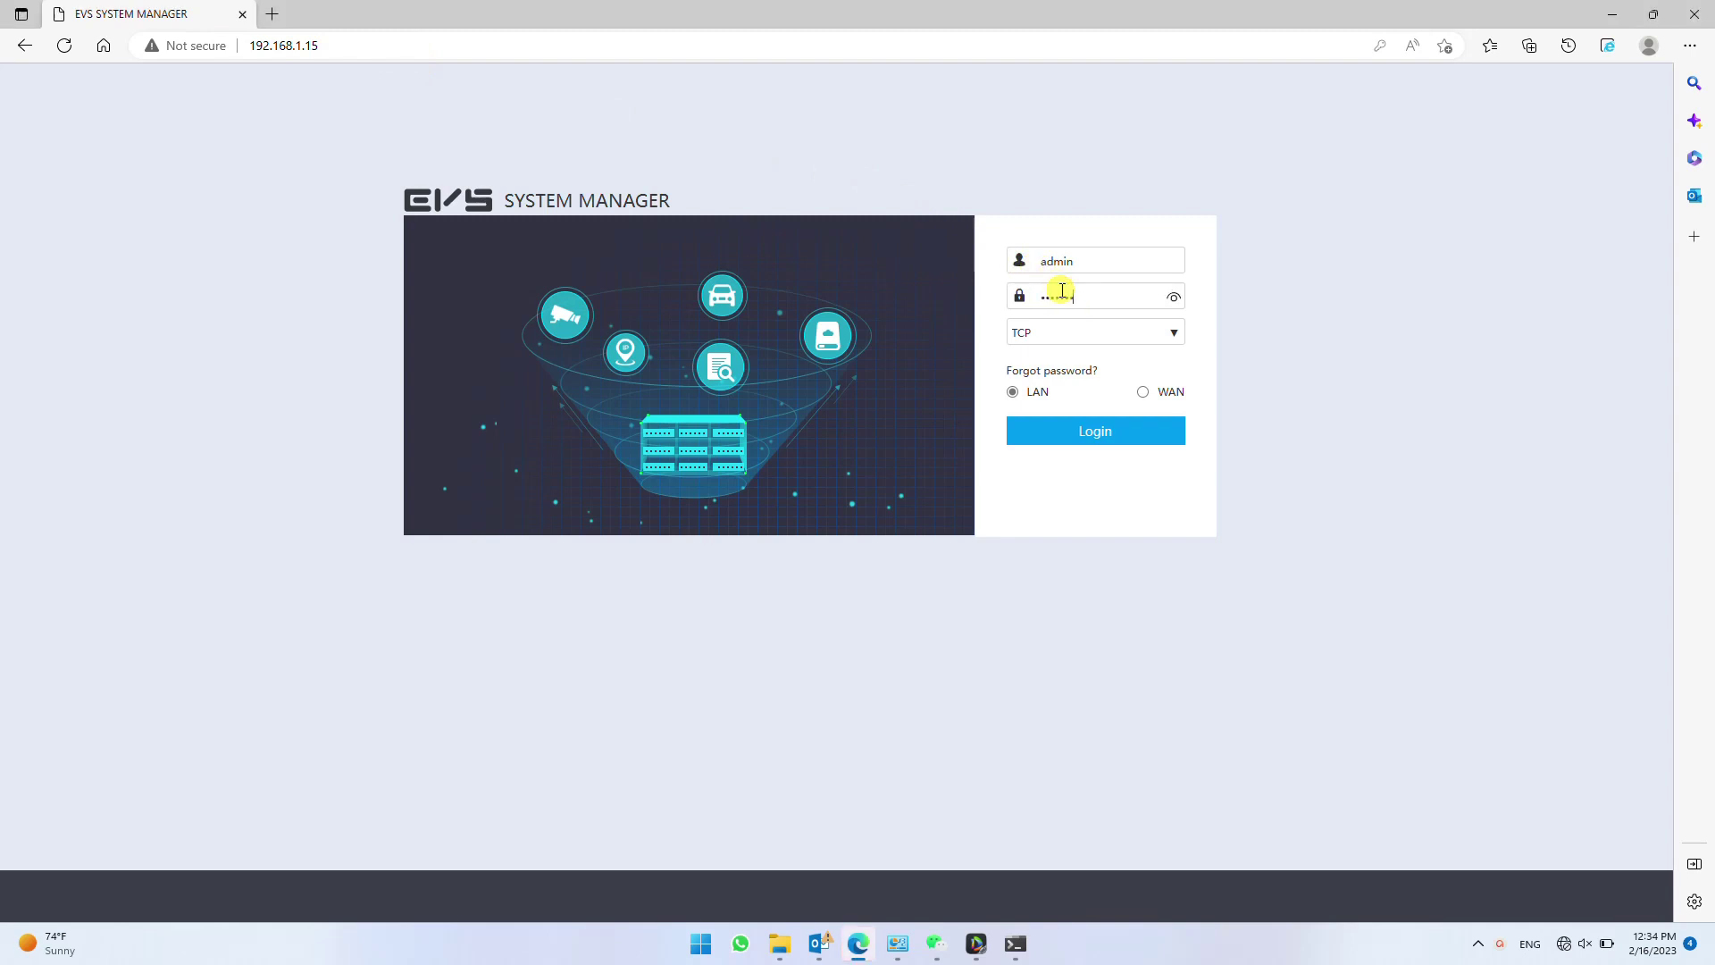
- Sign in and open Cluster > Configuration, showing empty Main and Sub Device lists
left_click(1099, 430)
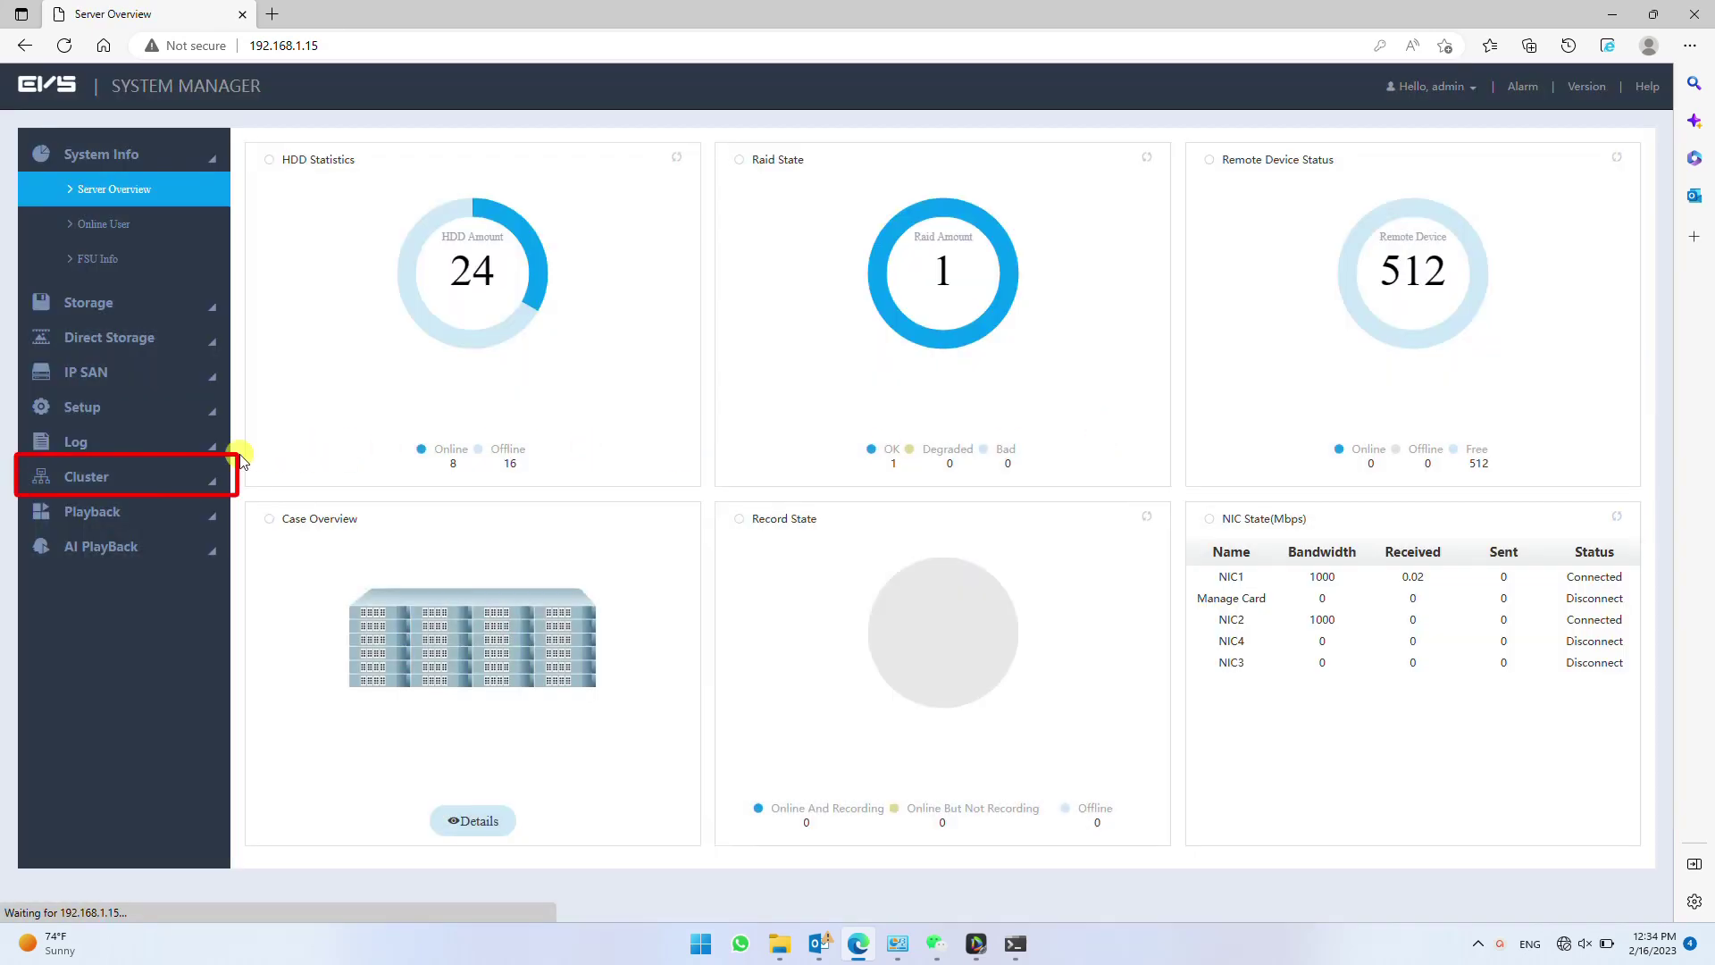
left_click(196, 470)
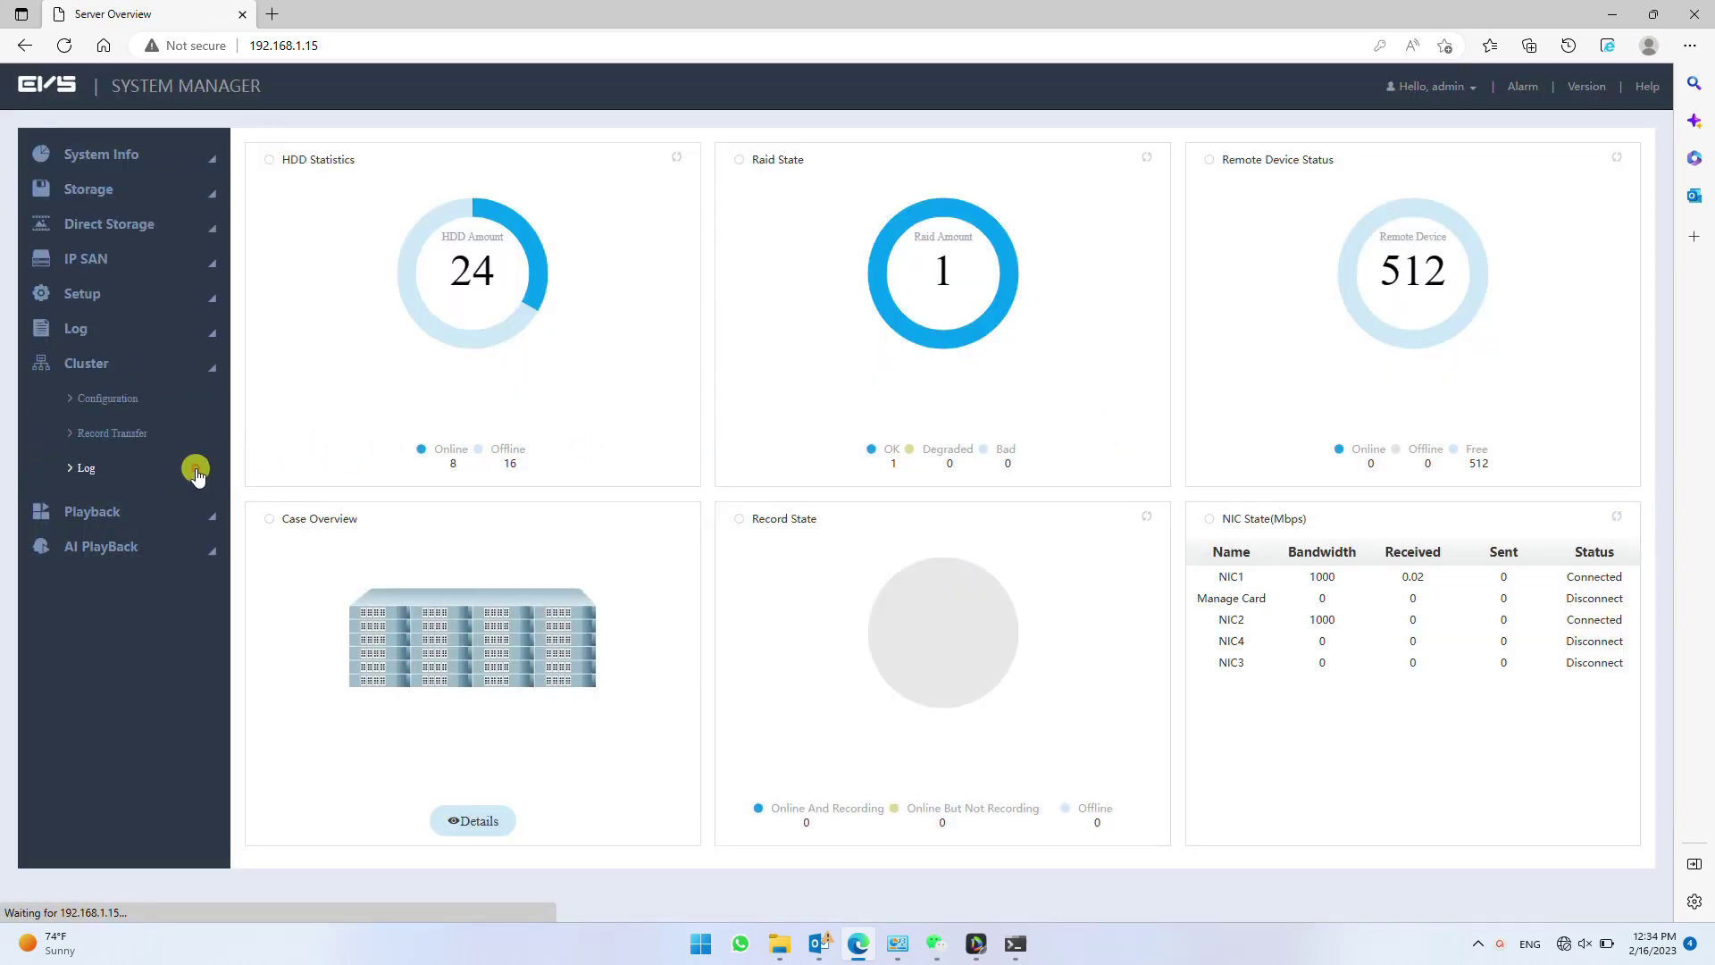
left_click(148, 402)
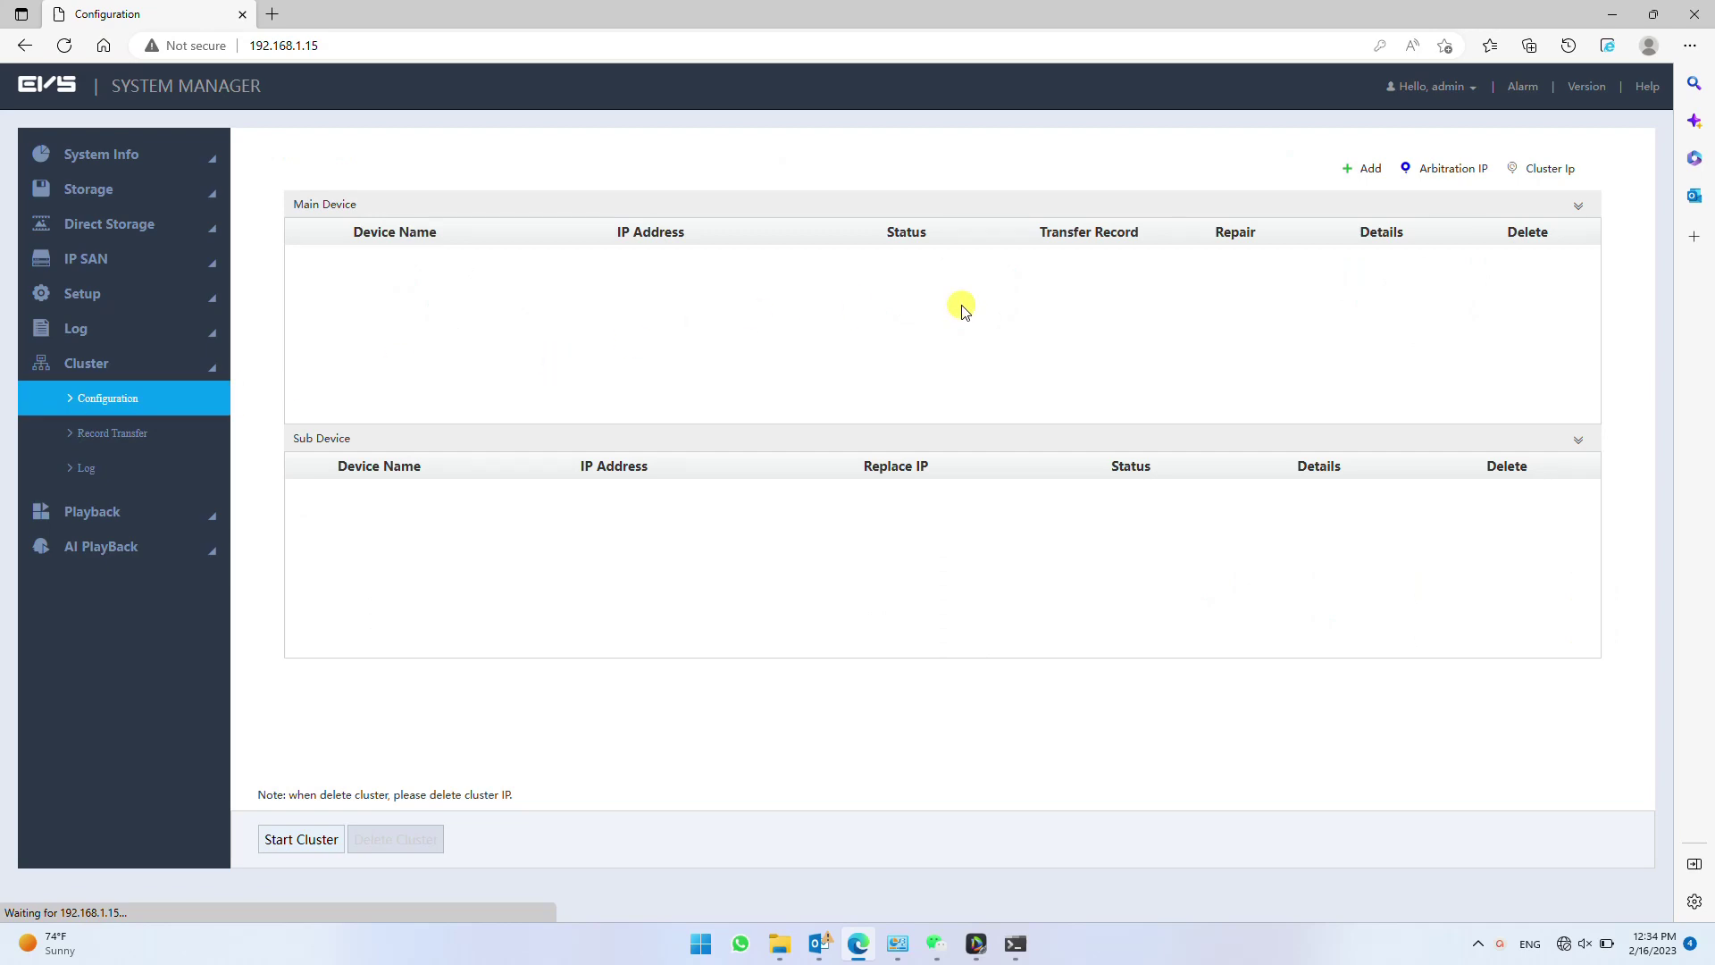
- Add a Sub Device named 'Failover EVS' with its password and save it
left_click(1351, 174)
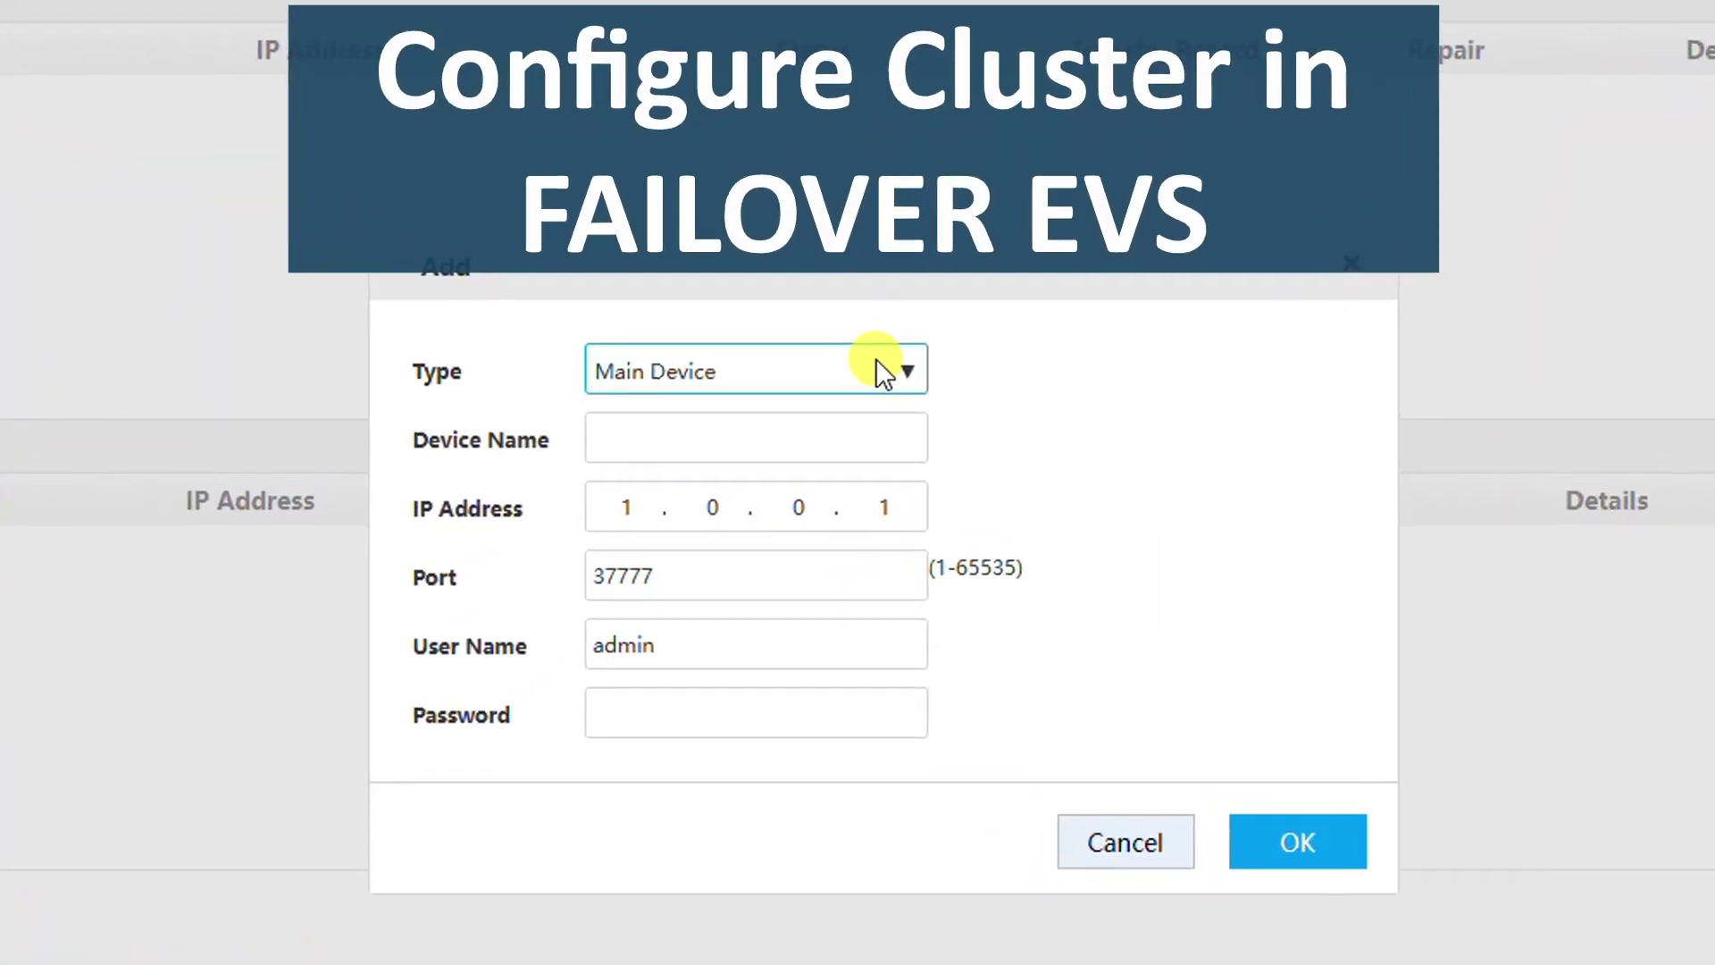
left_click(932, 392)
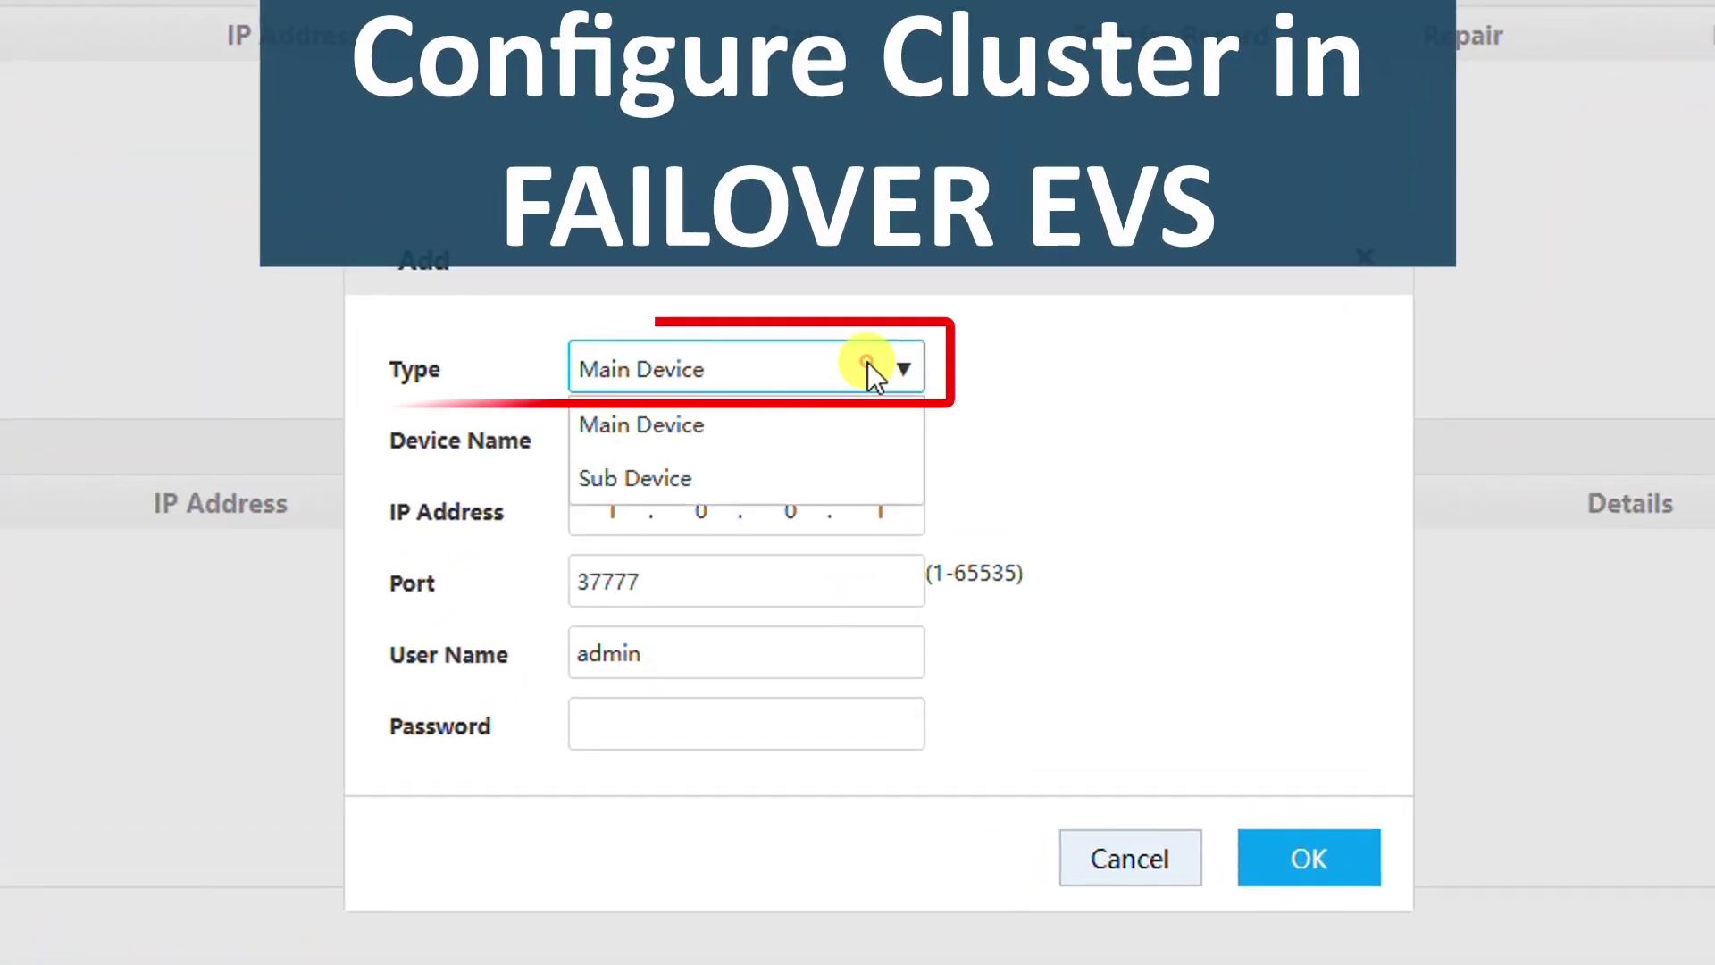
left_click(739, 478)
left_click(700, 441)
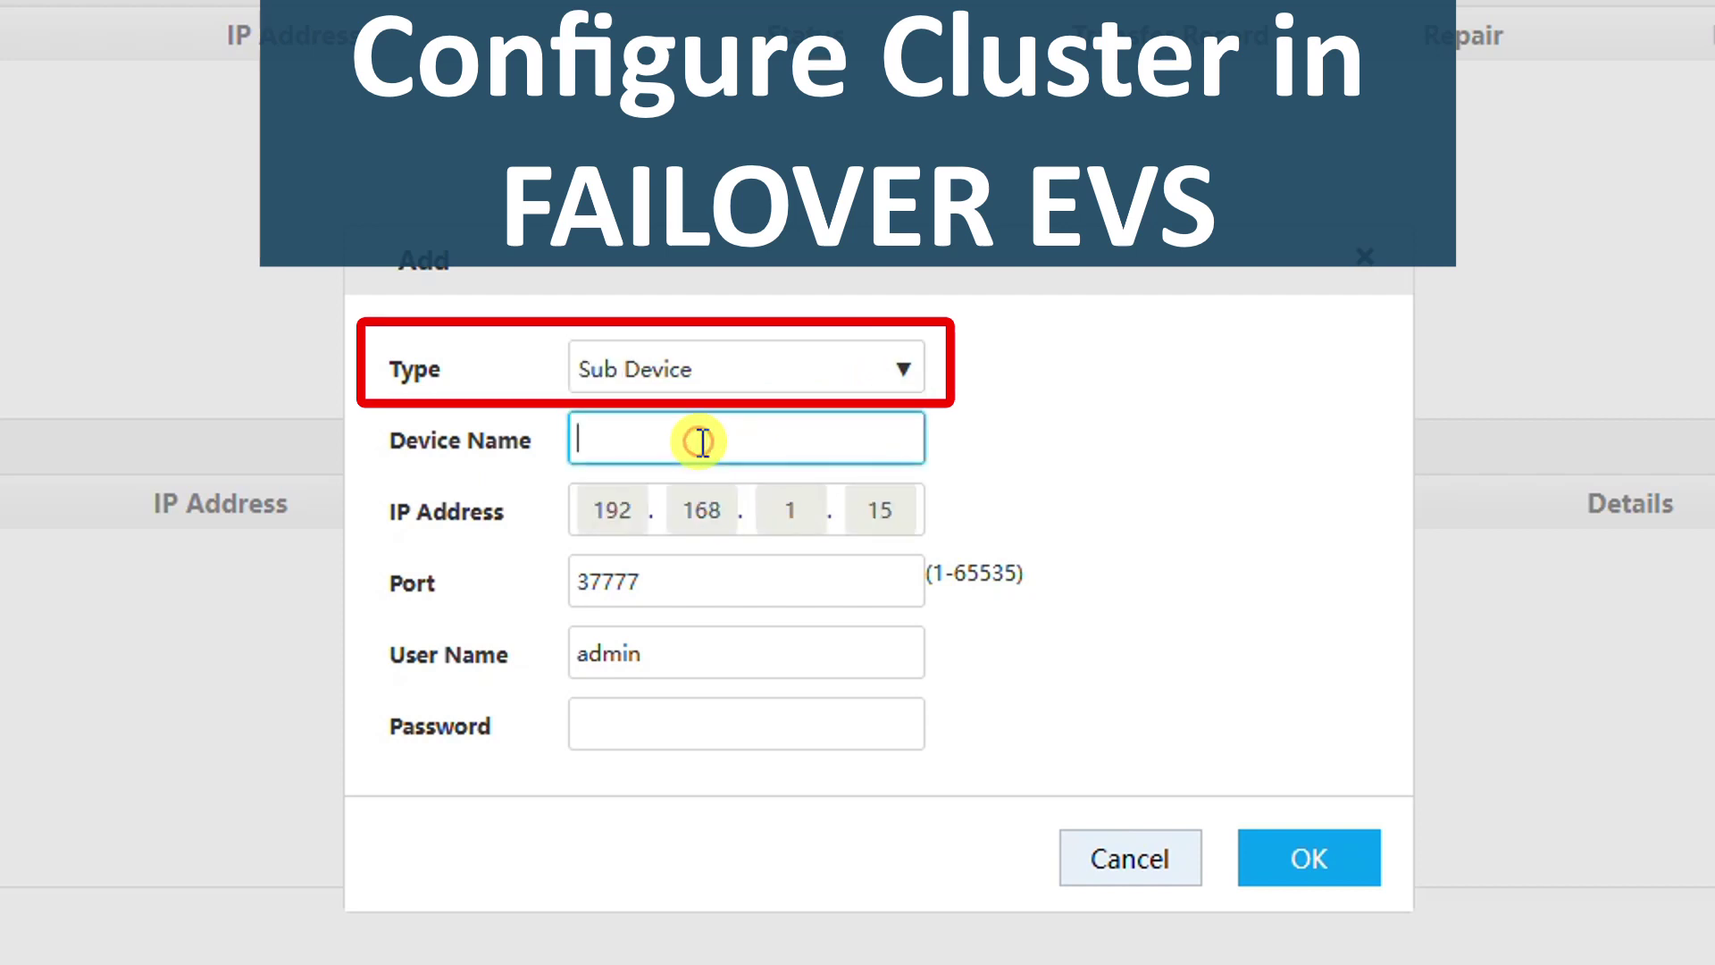
type("Fail")
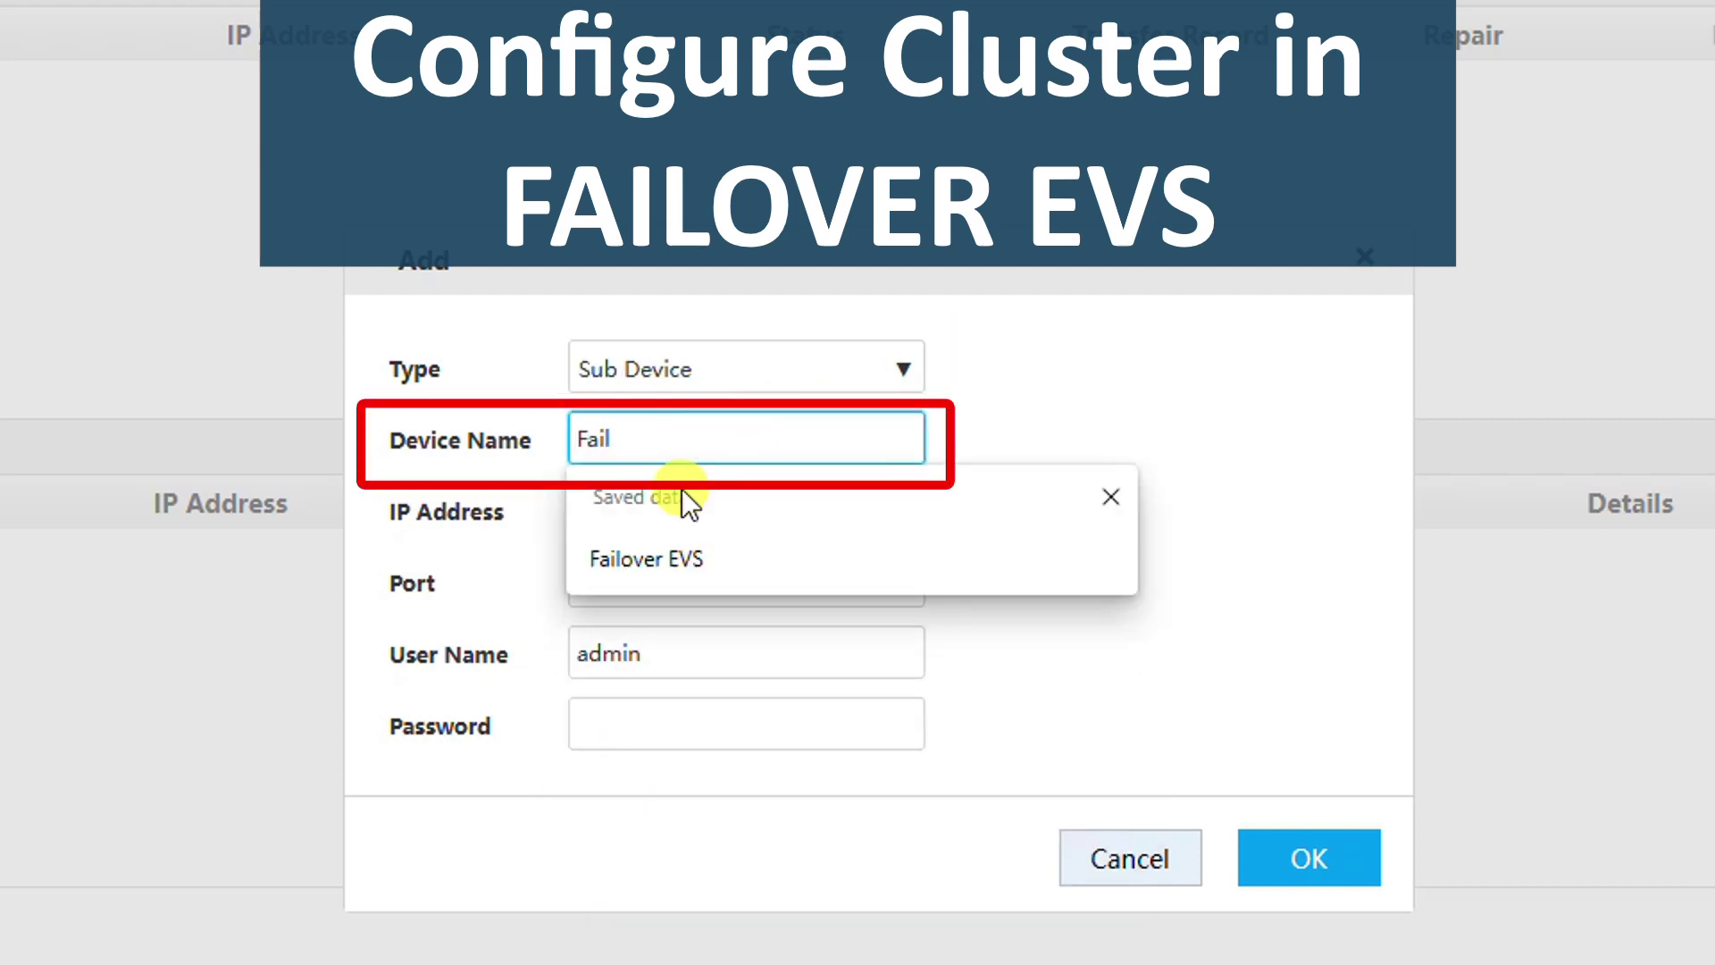
left_click(670, 555)
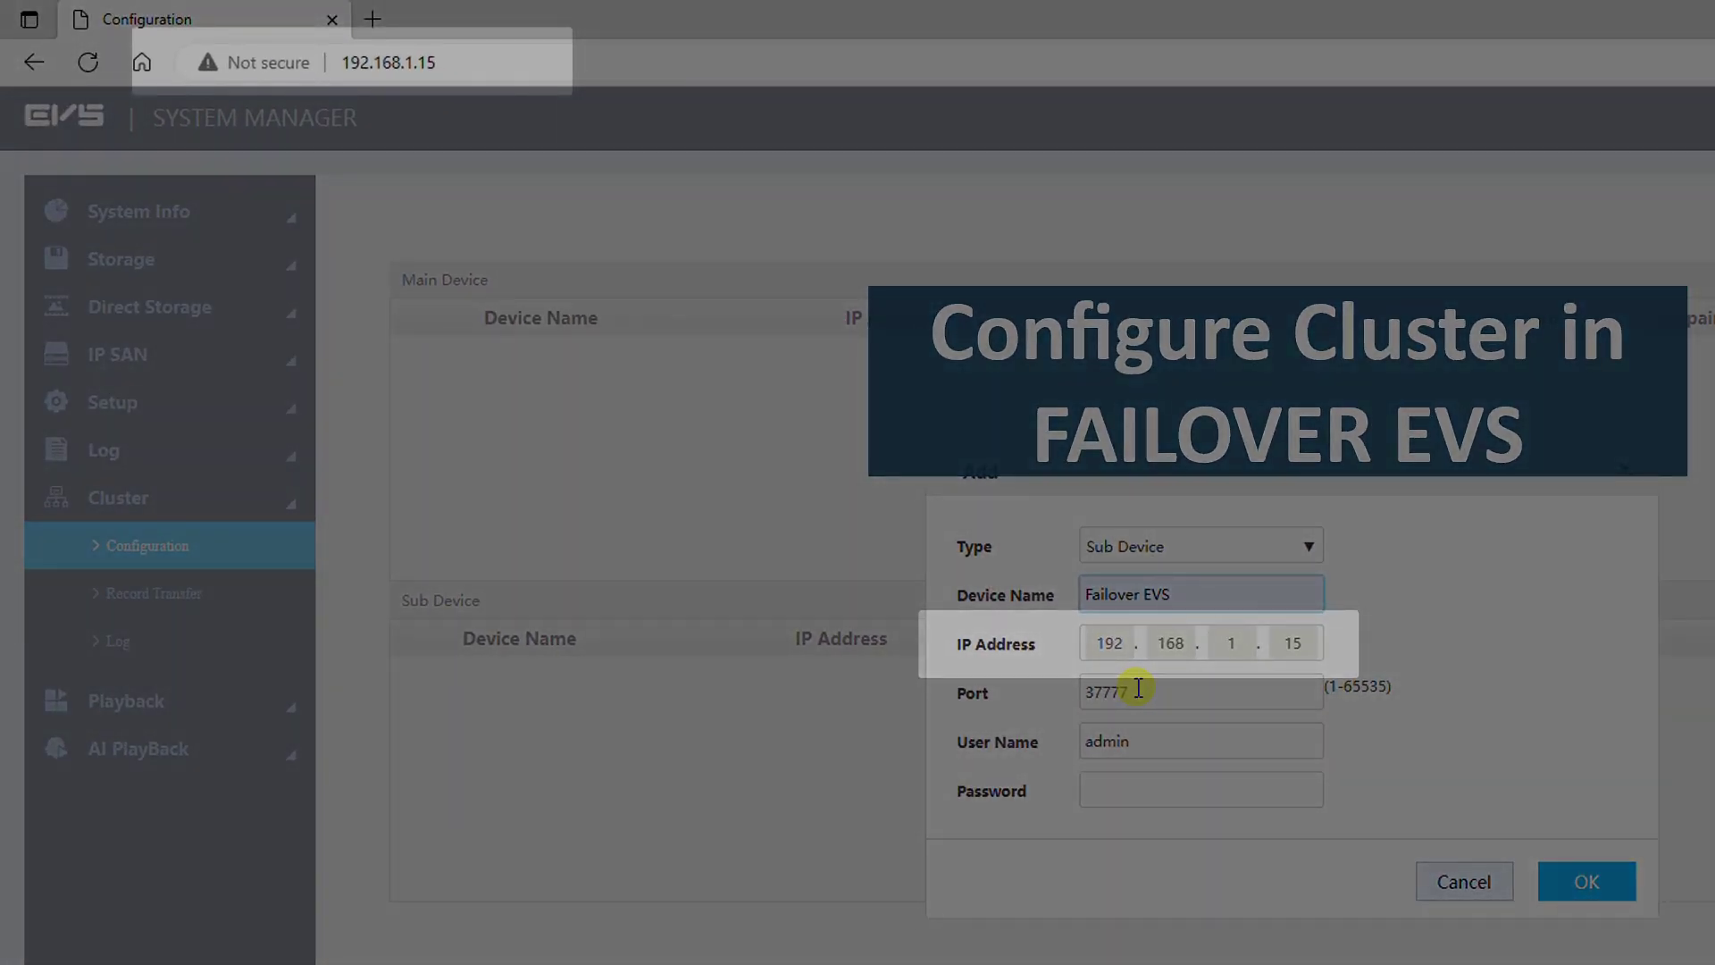
left_click(1144, 789)
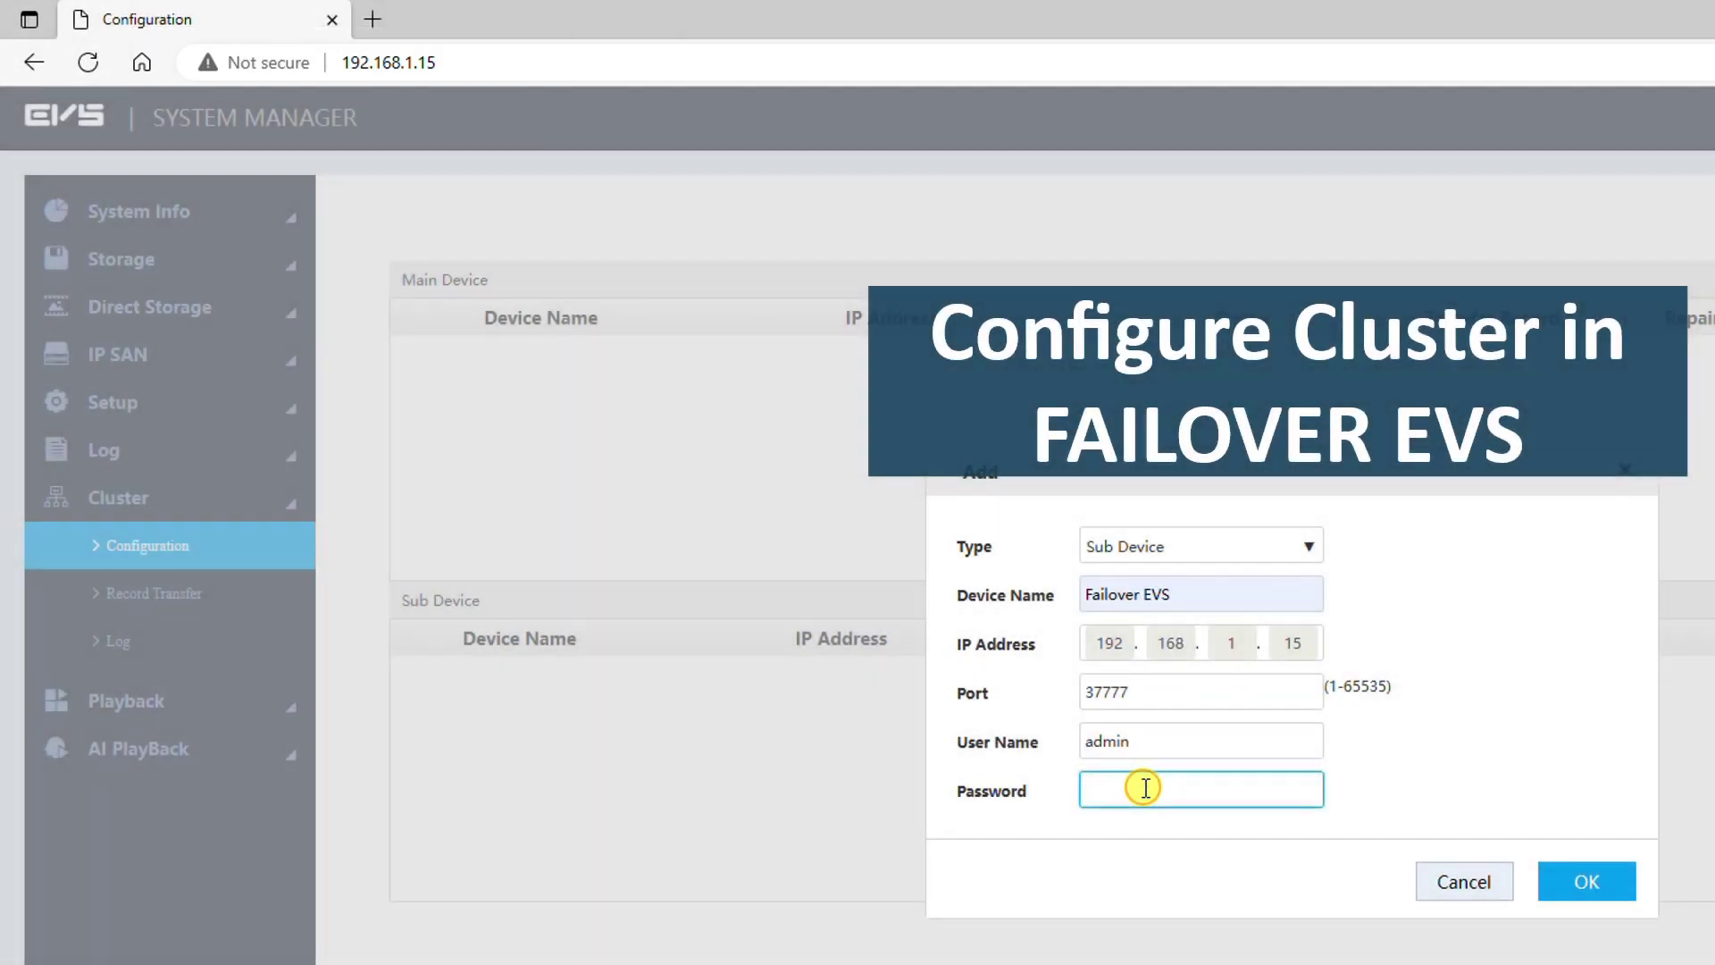
type("*******")
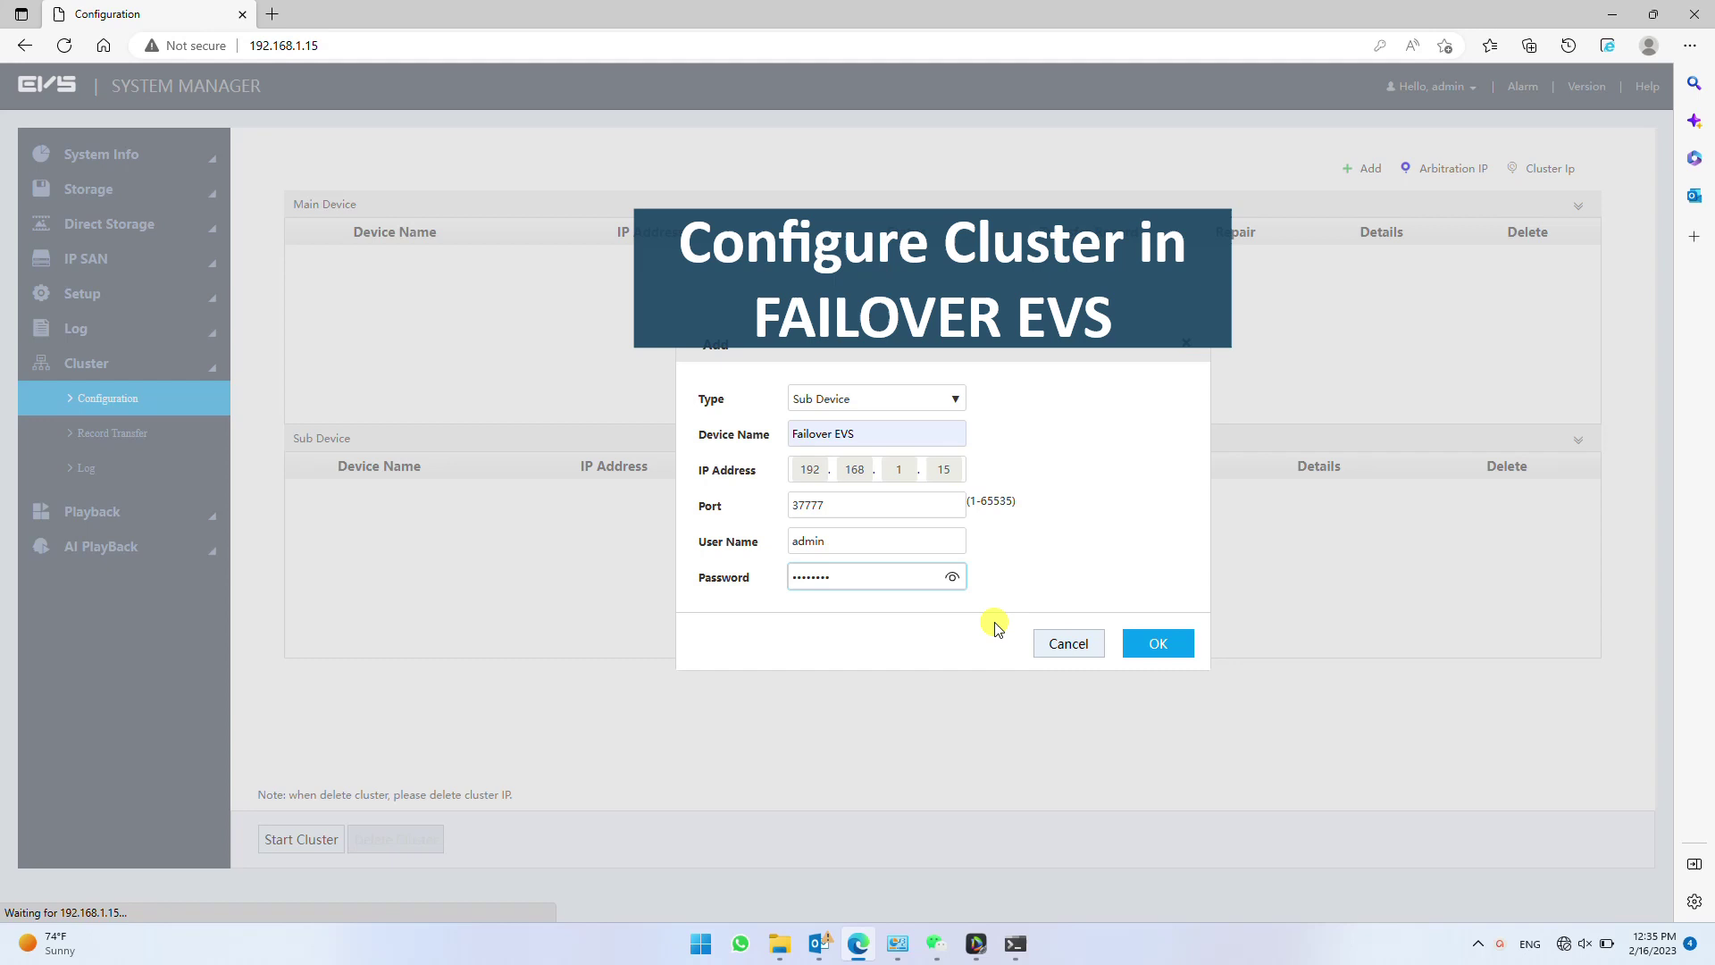
left_click(1170, 645)
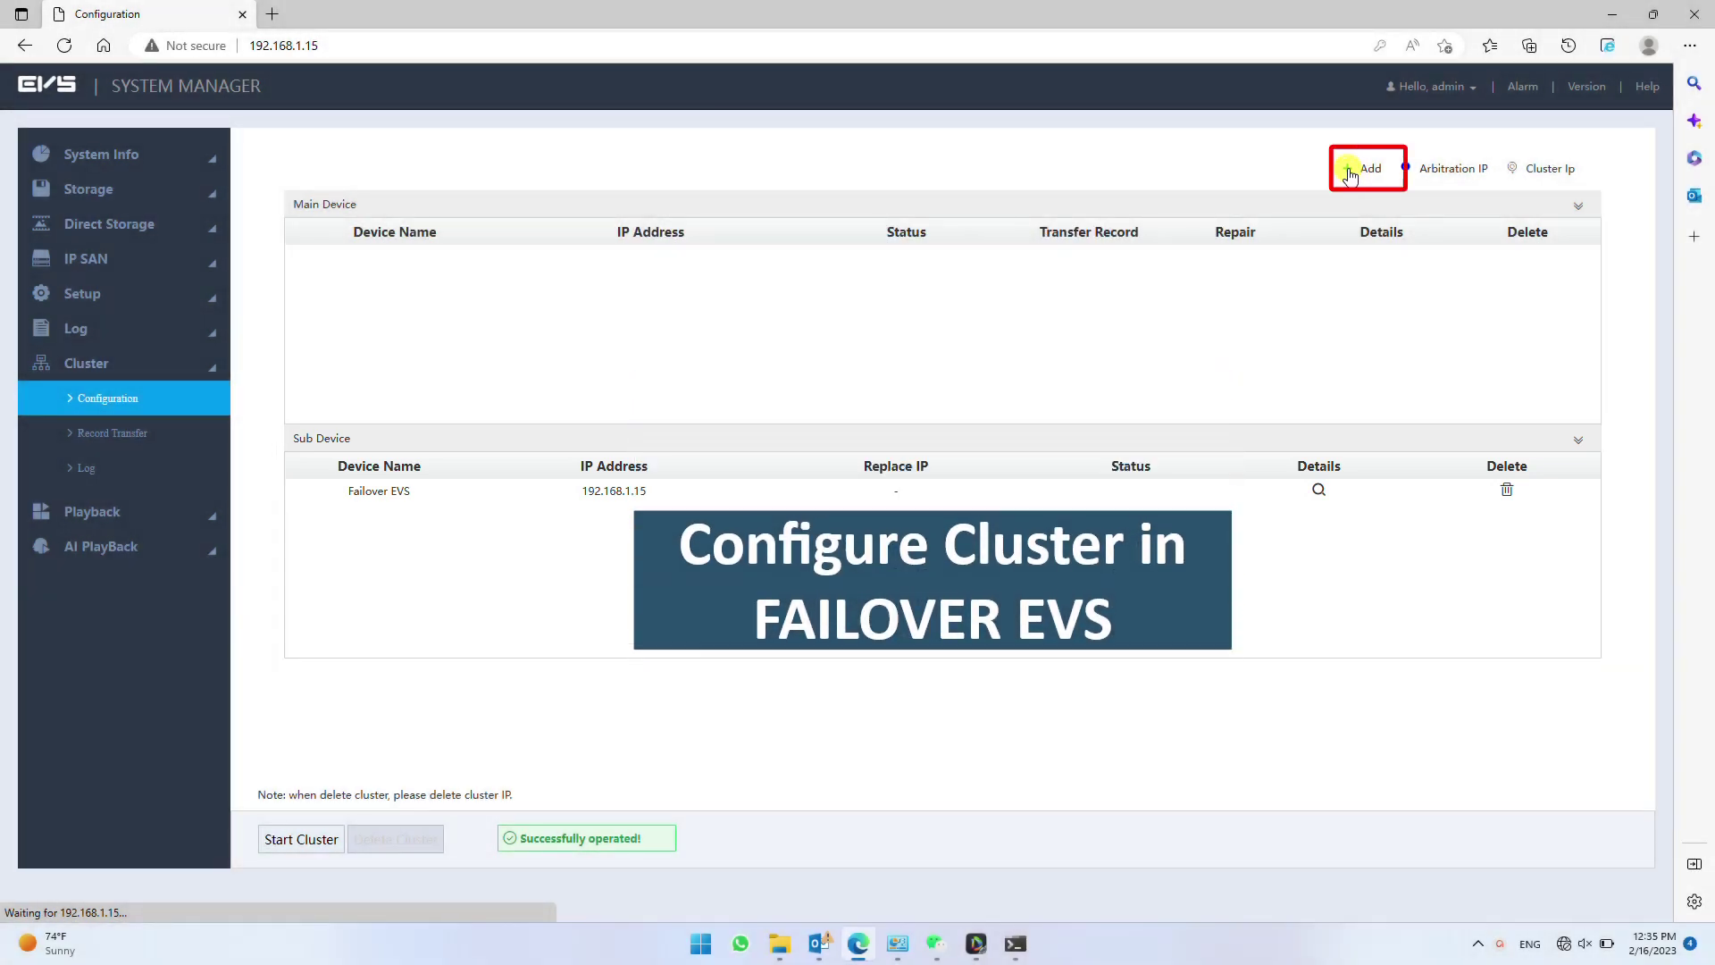
- Add main device 'EVS -1' at IP 192.168.1.80 with its password and save it
left_click(1349, 174)
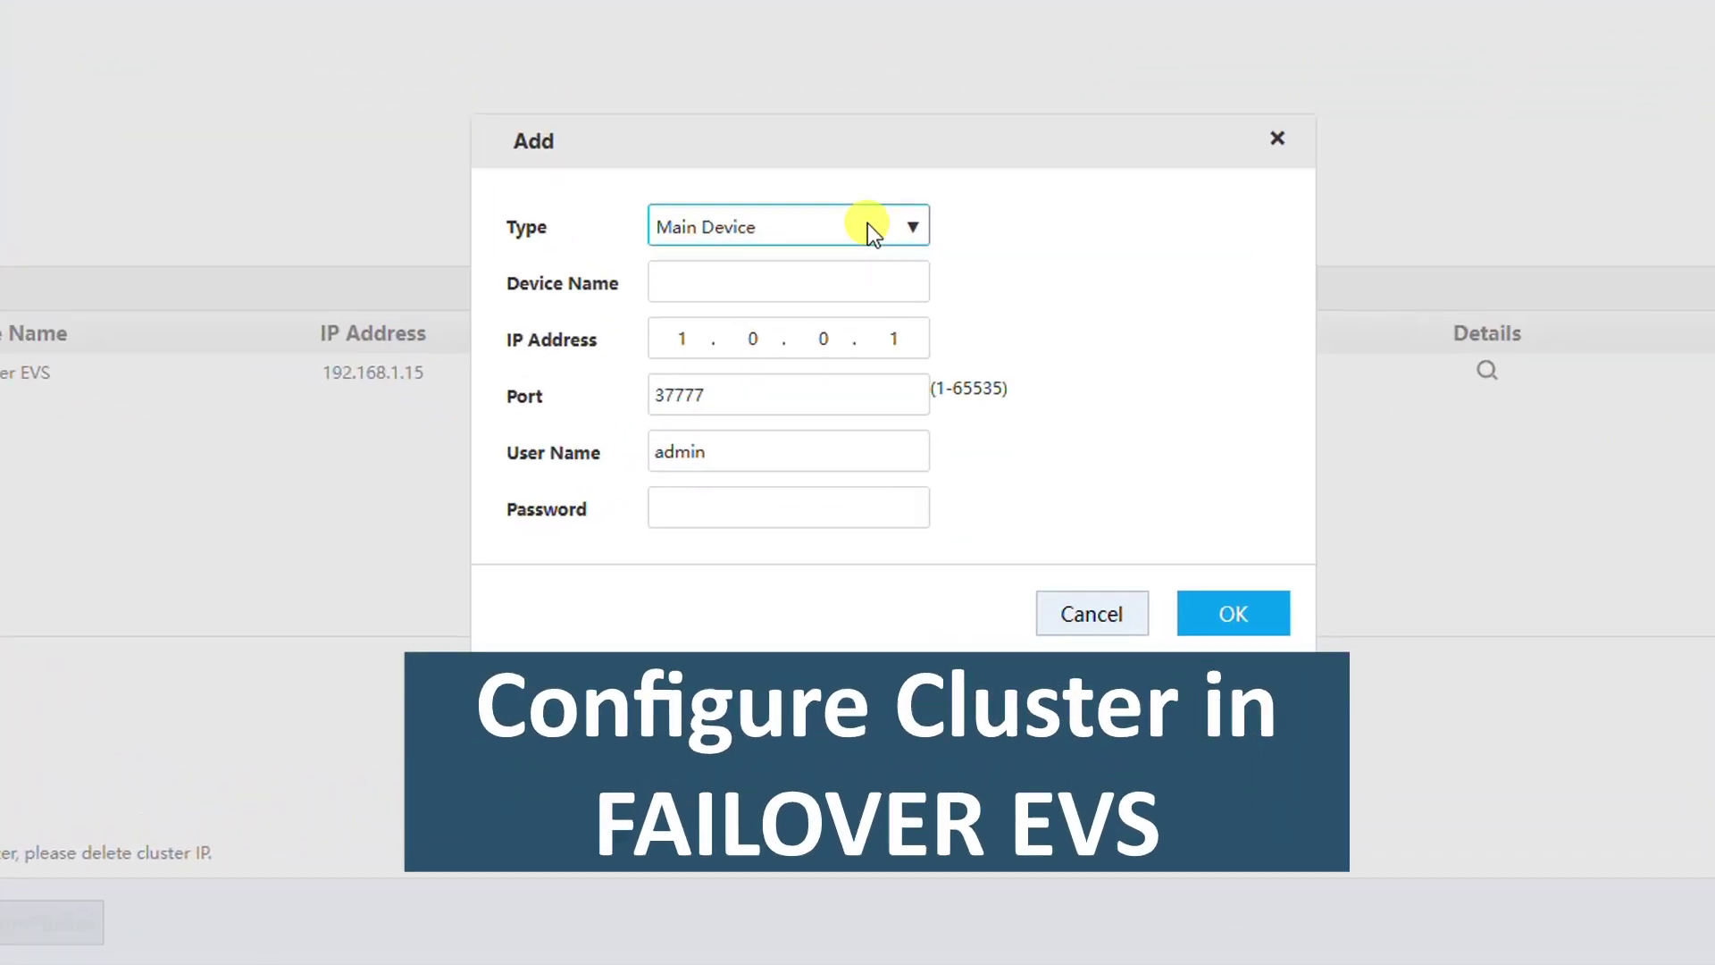
left_click(820, 408)
left_click(817, 409)
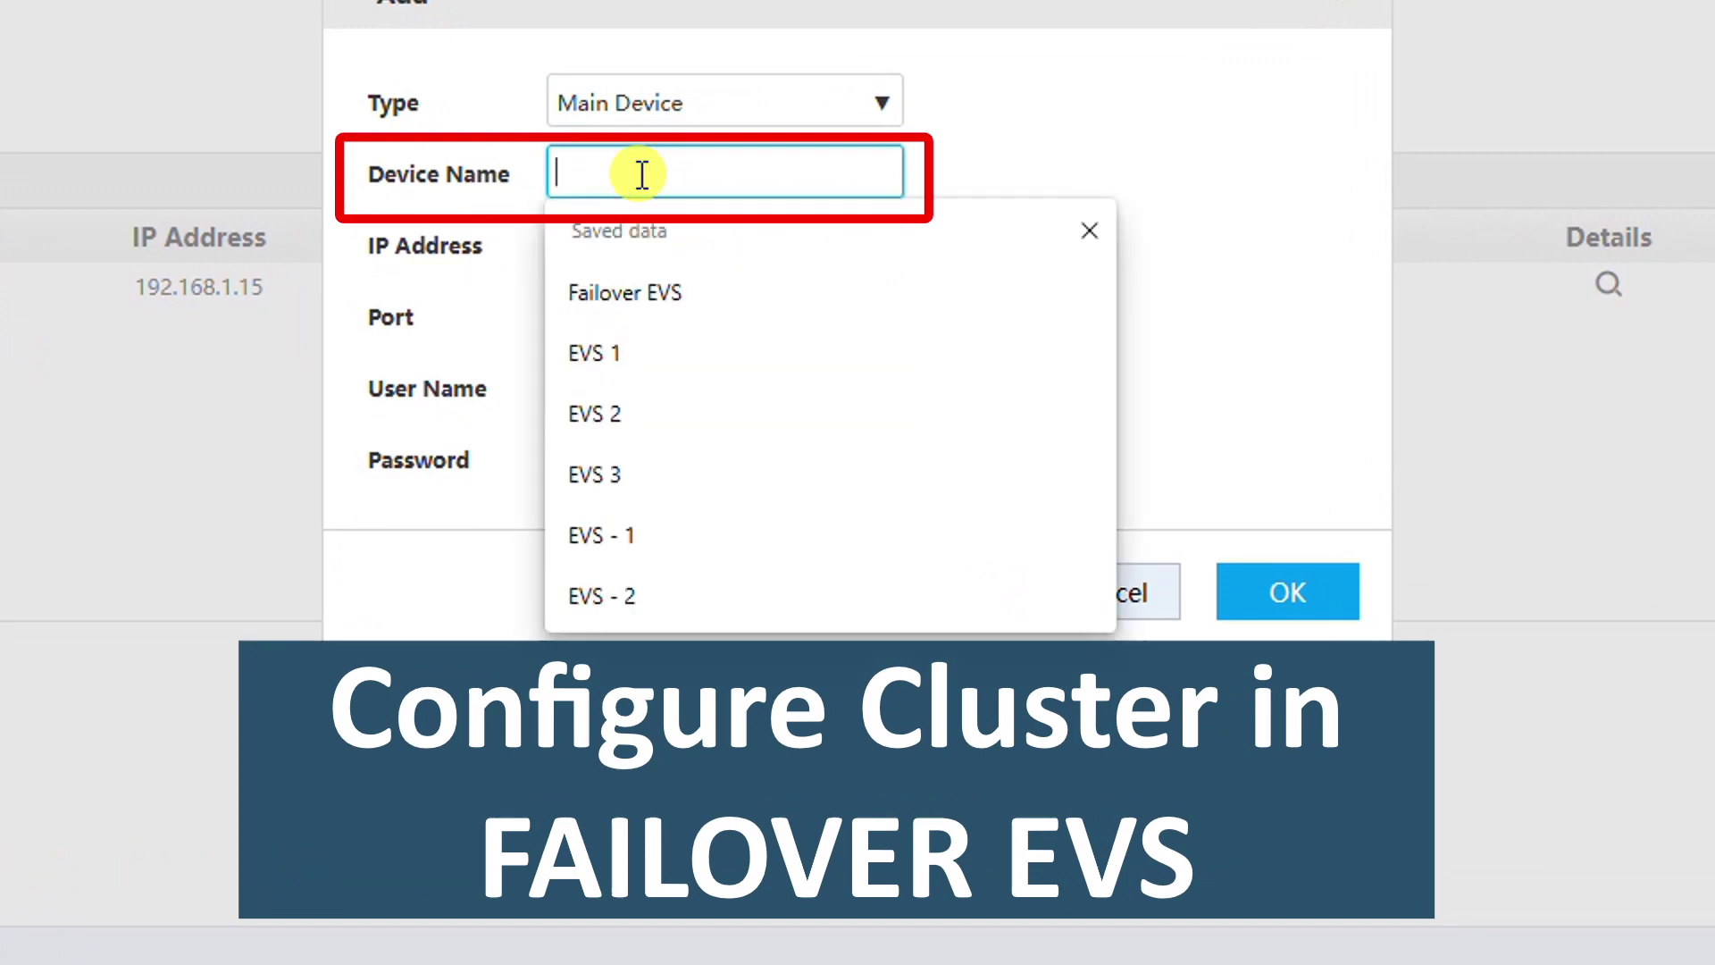
type("EVS")
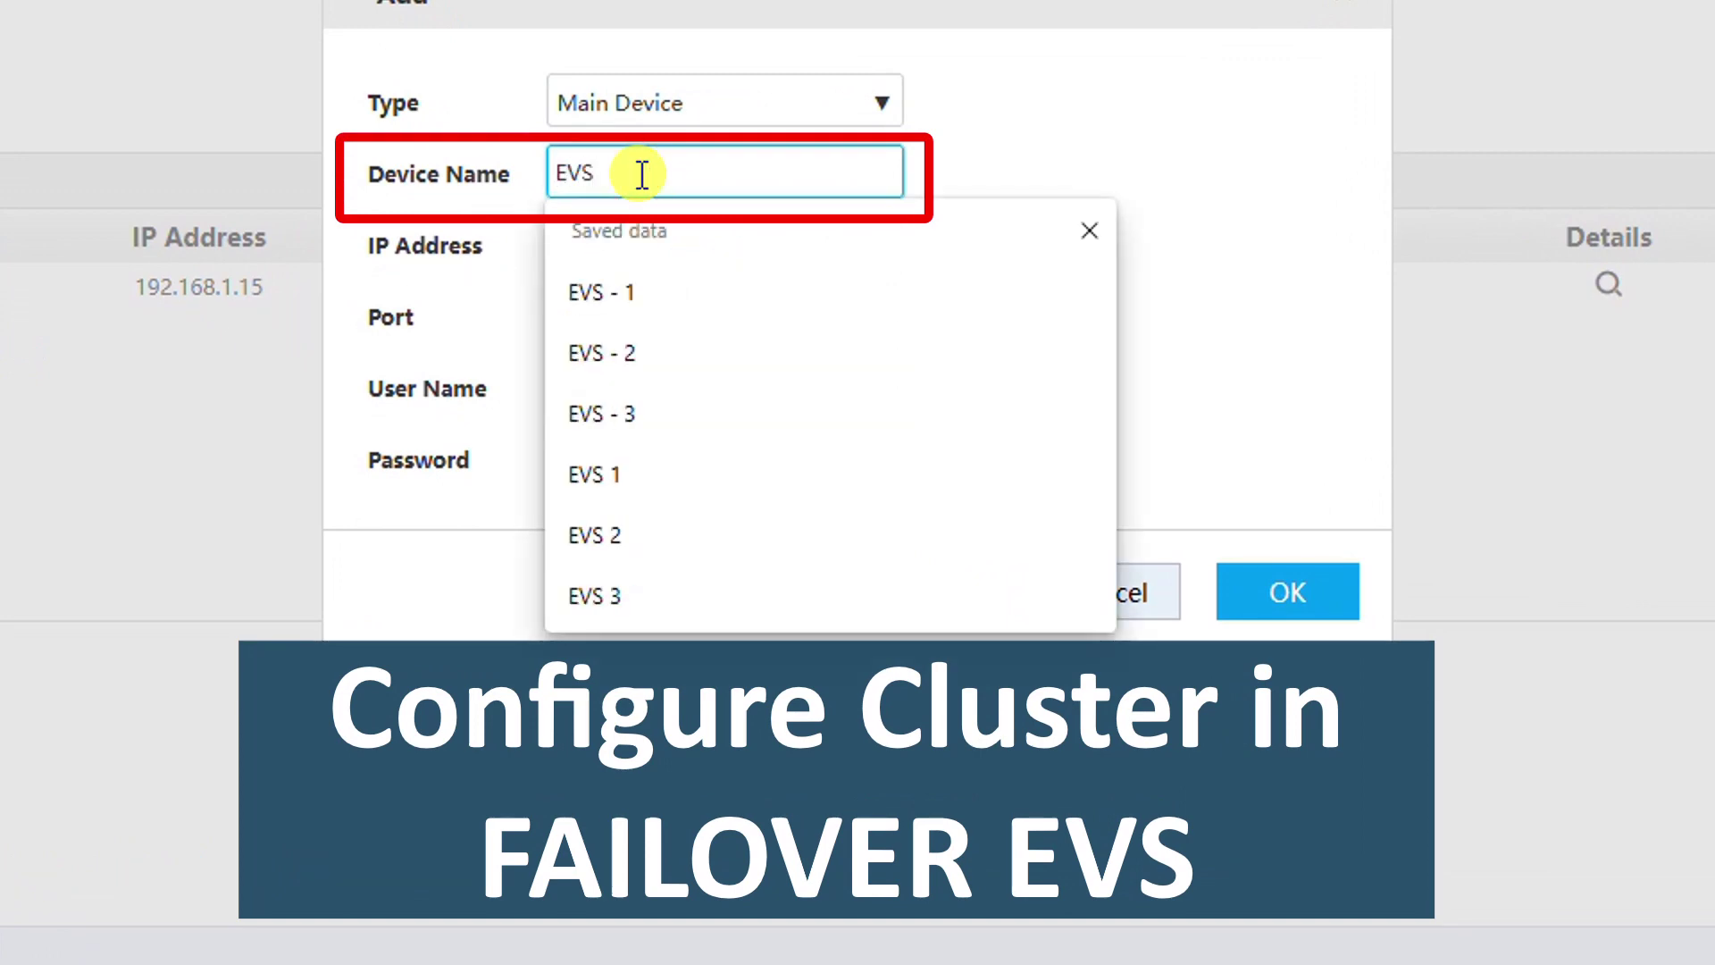
type(" -1")
left_click(611, 243)
double_click(611, 243)
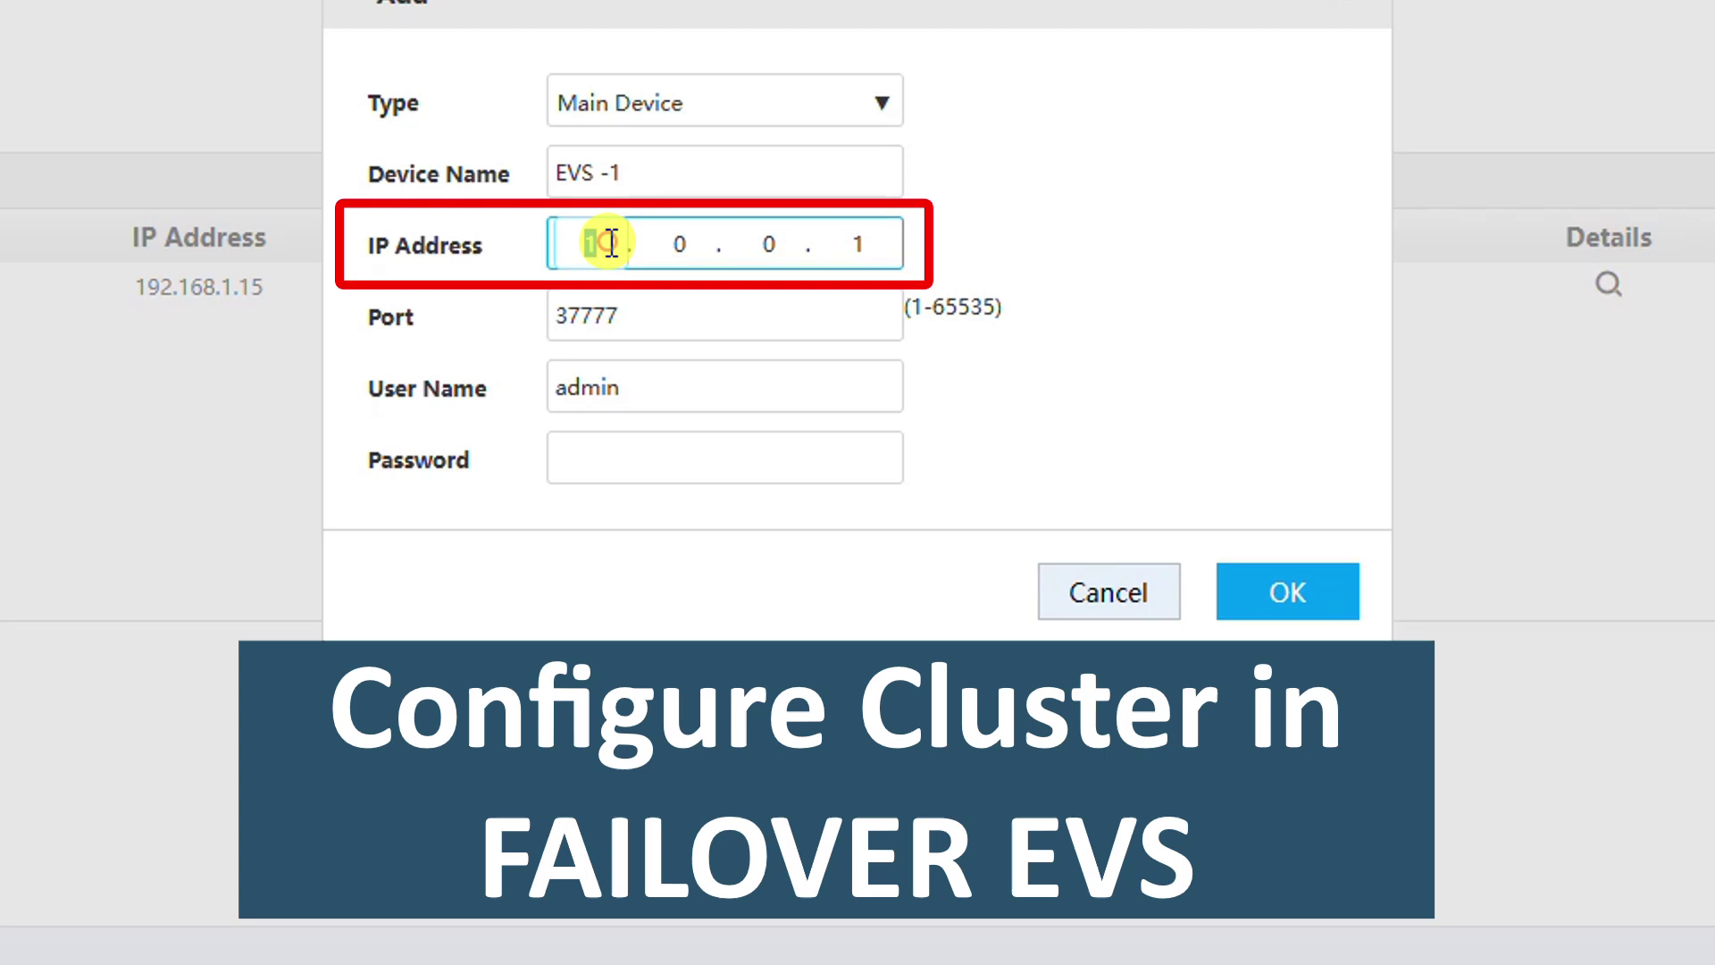
type("192 . ")
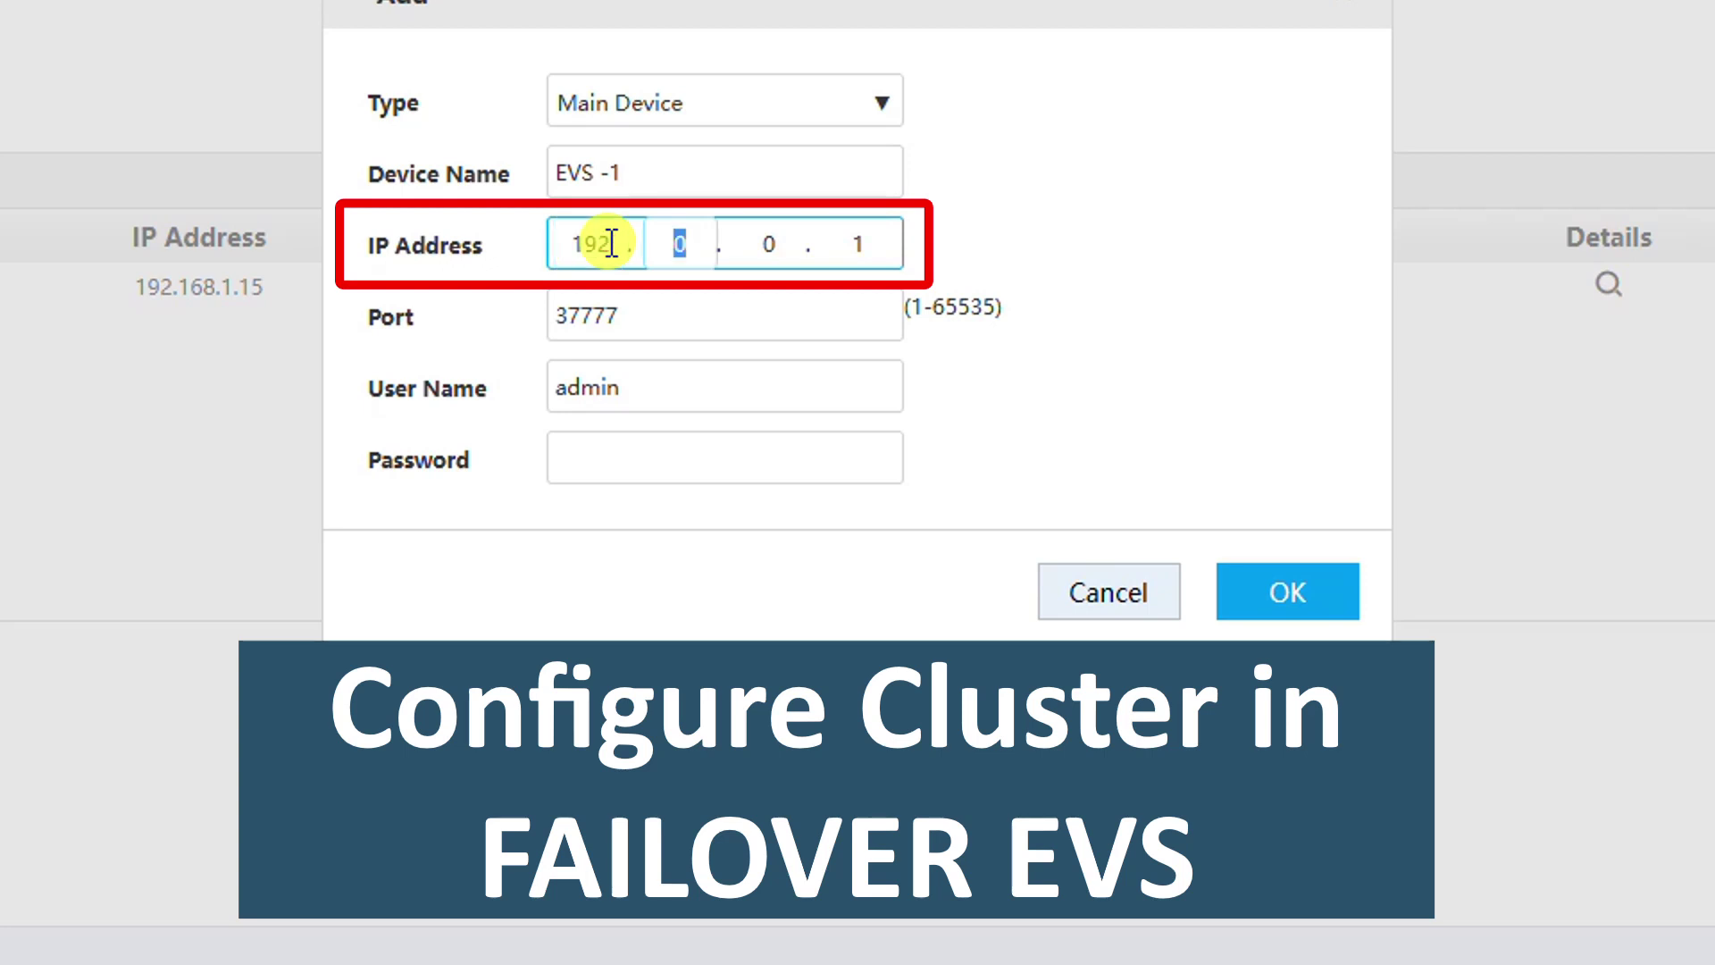
type("168 . ")
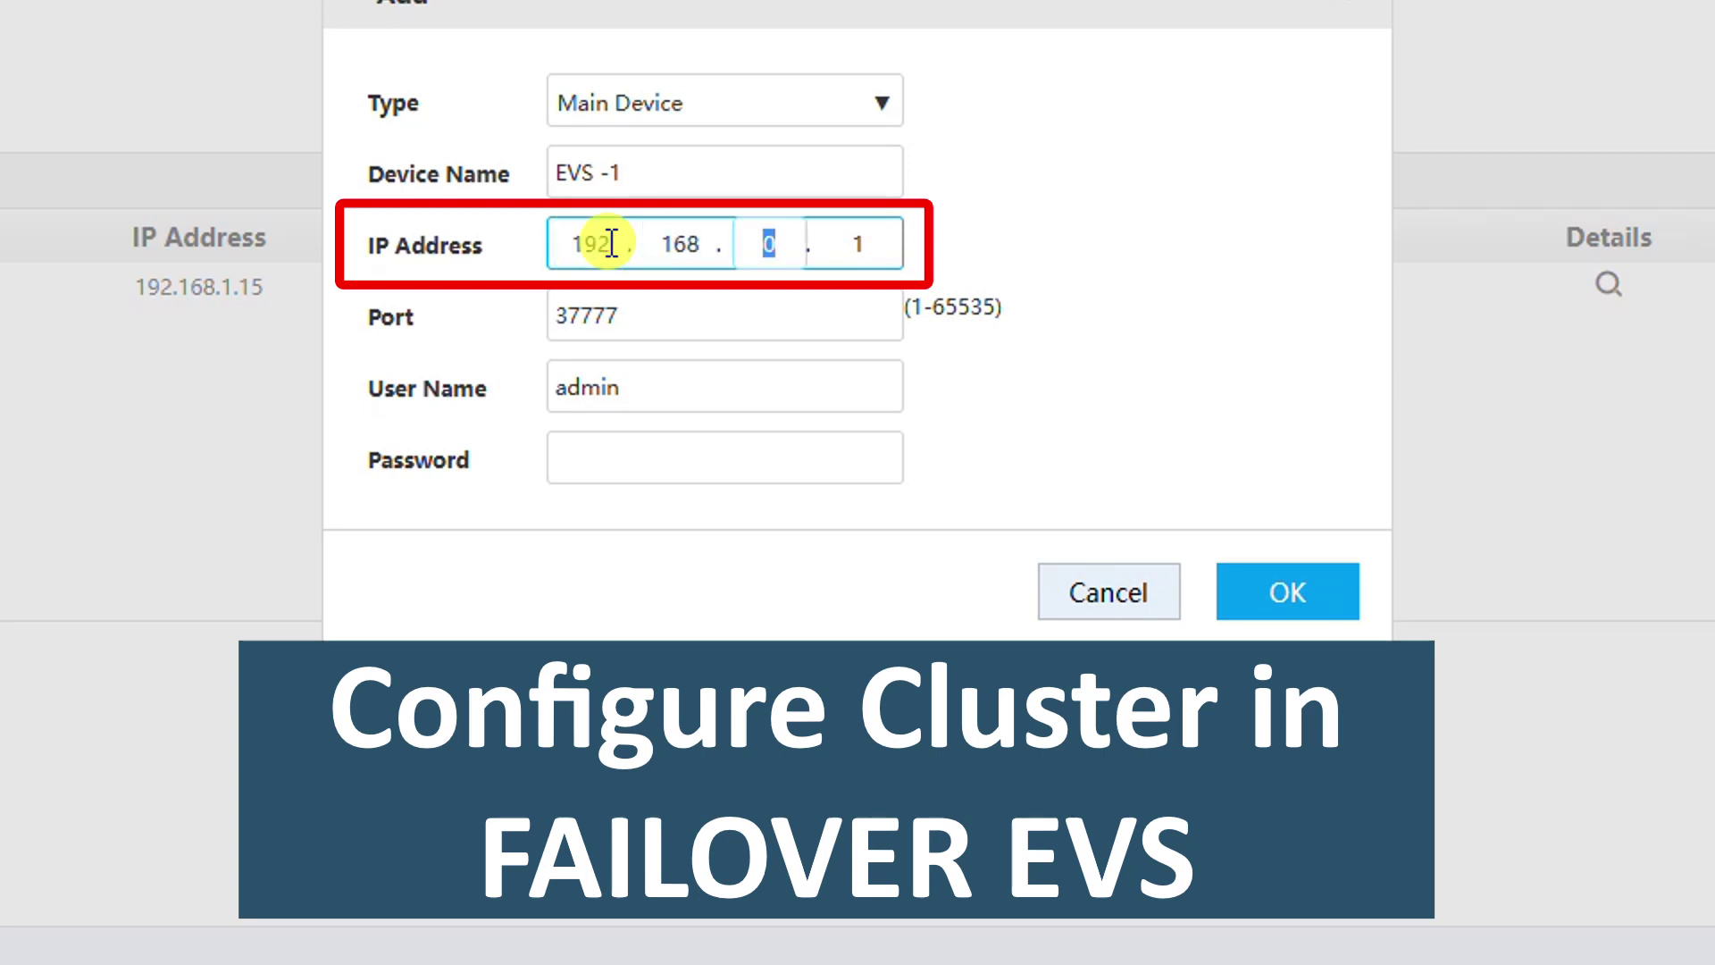
type("1")
key("period")
type("89")
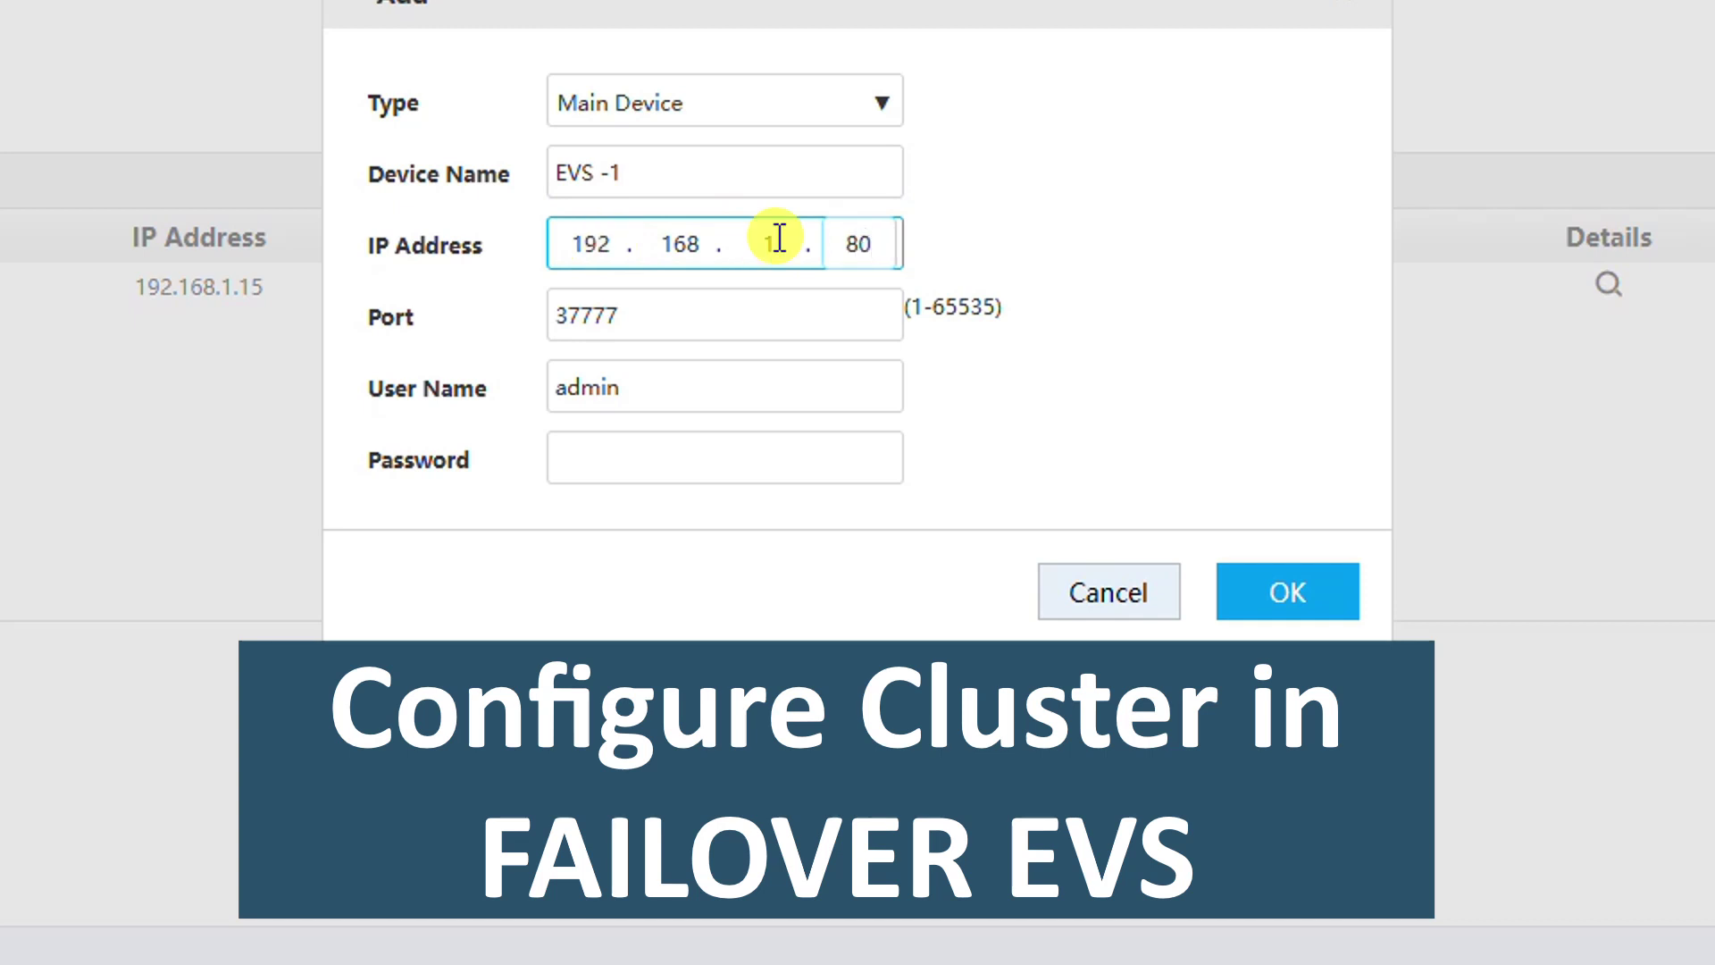
left_click(712, 452)
type("a")
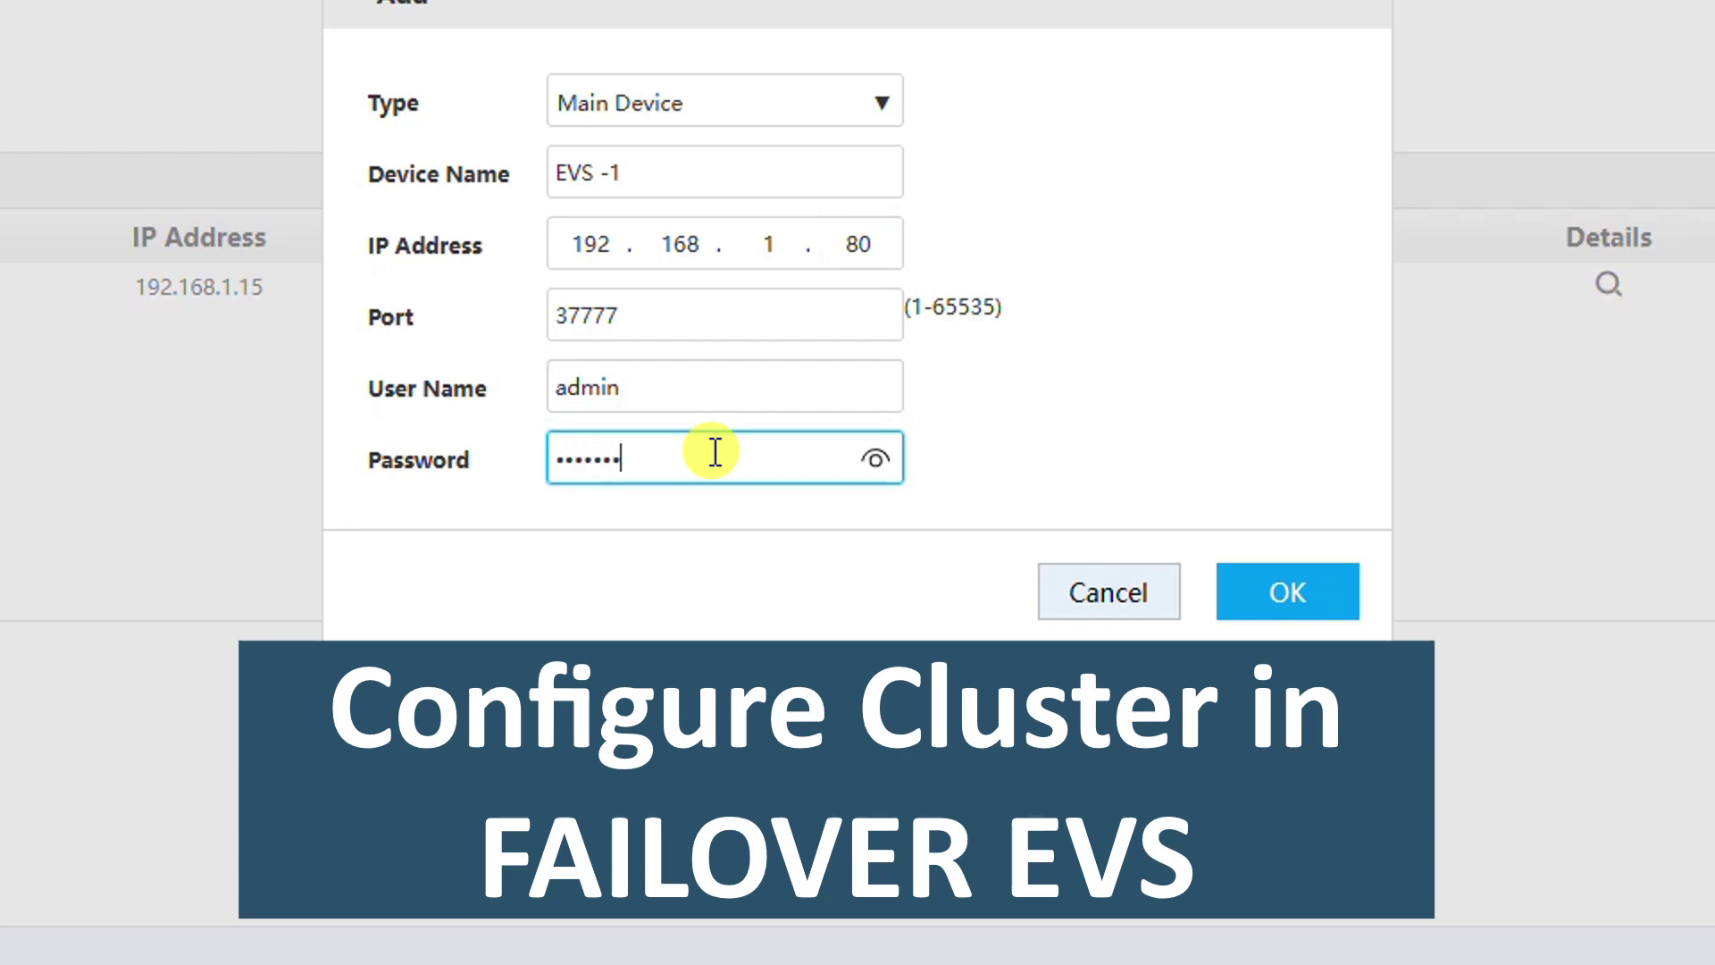
left_click(1261, 597)
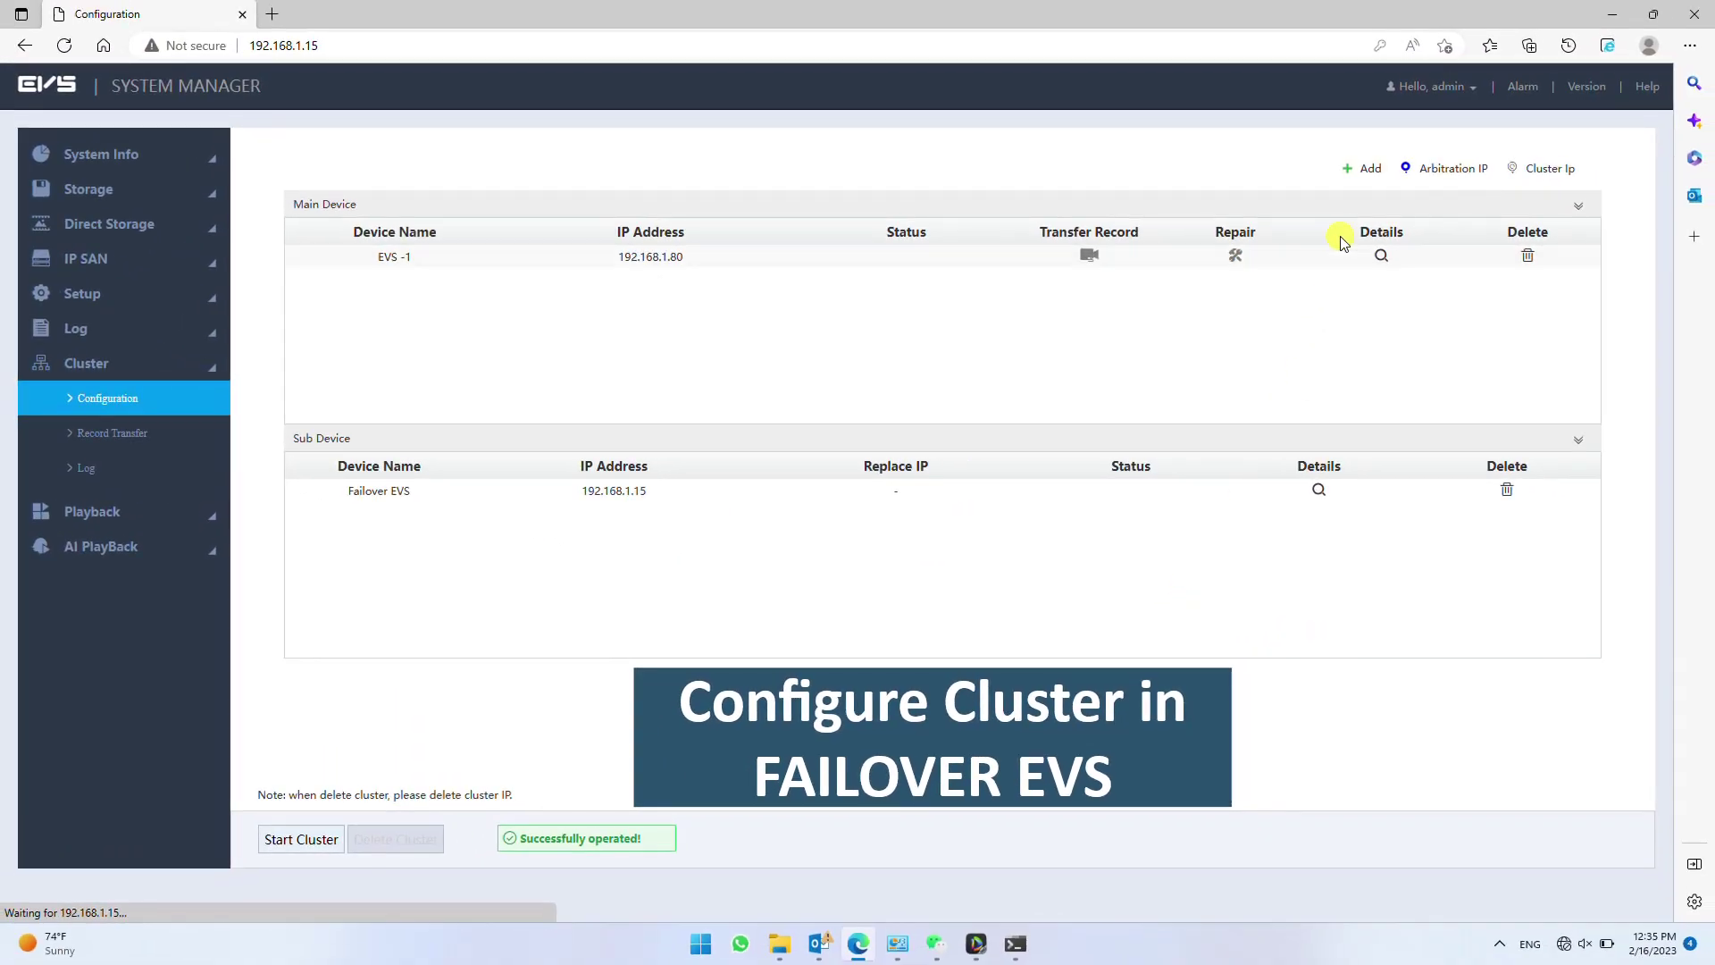
- Add main device 'EVS - 2' at IP 192.168.1.81 with its password
left_click(1348, 174)
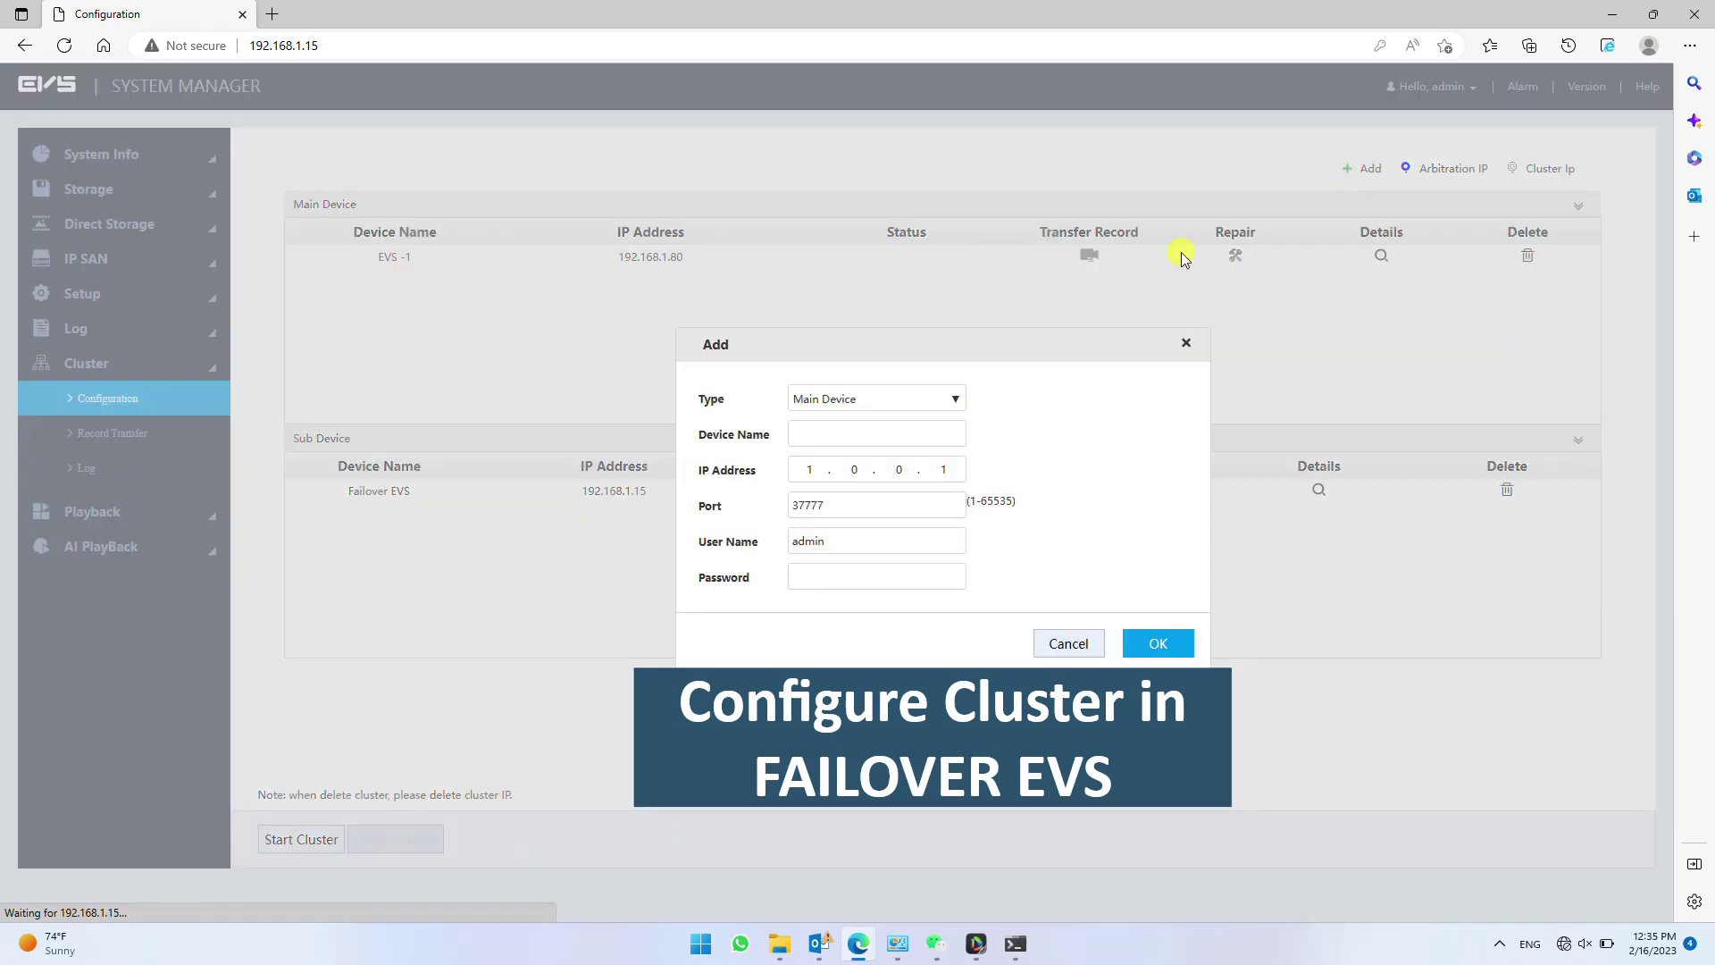
left_click(919, 430)
type("EVS - 2")
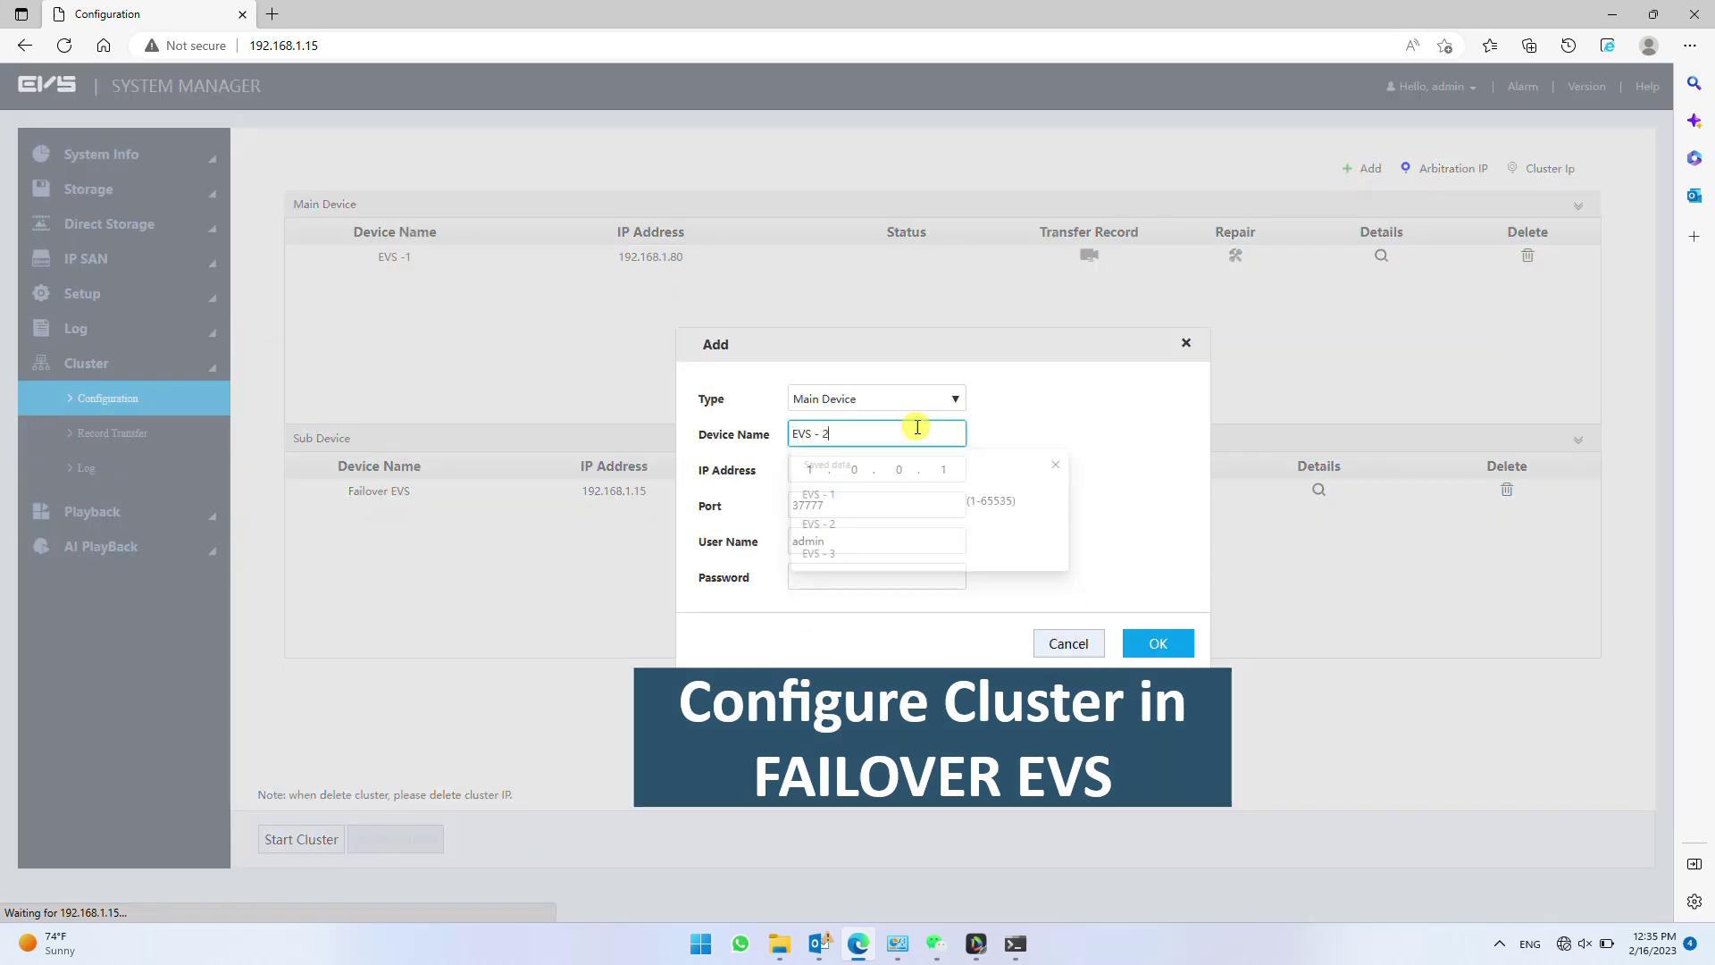
left_click(817, 466)
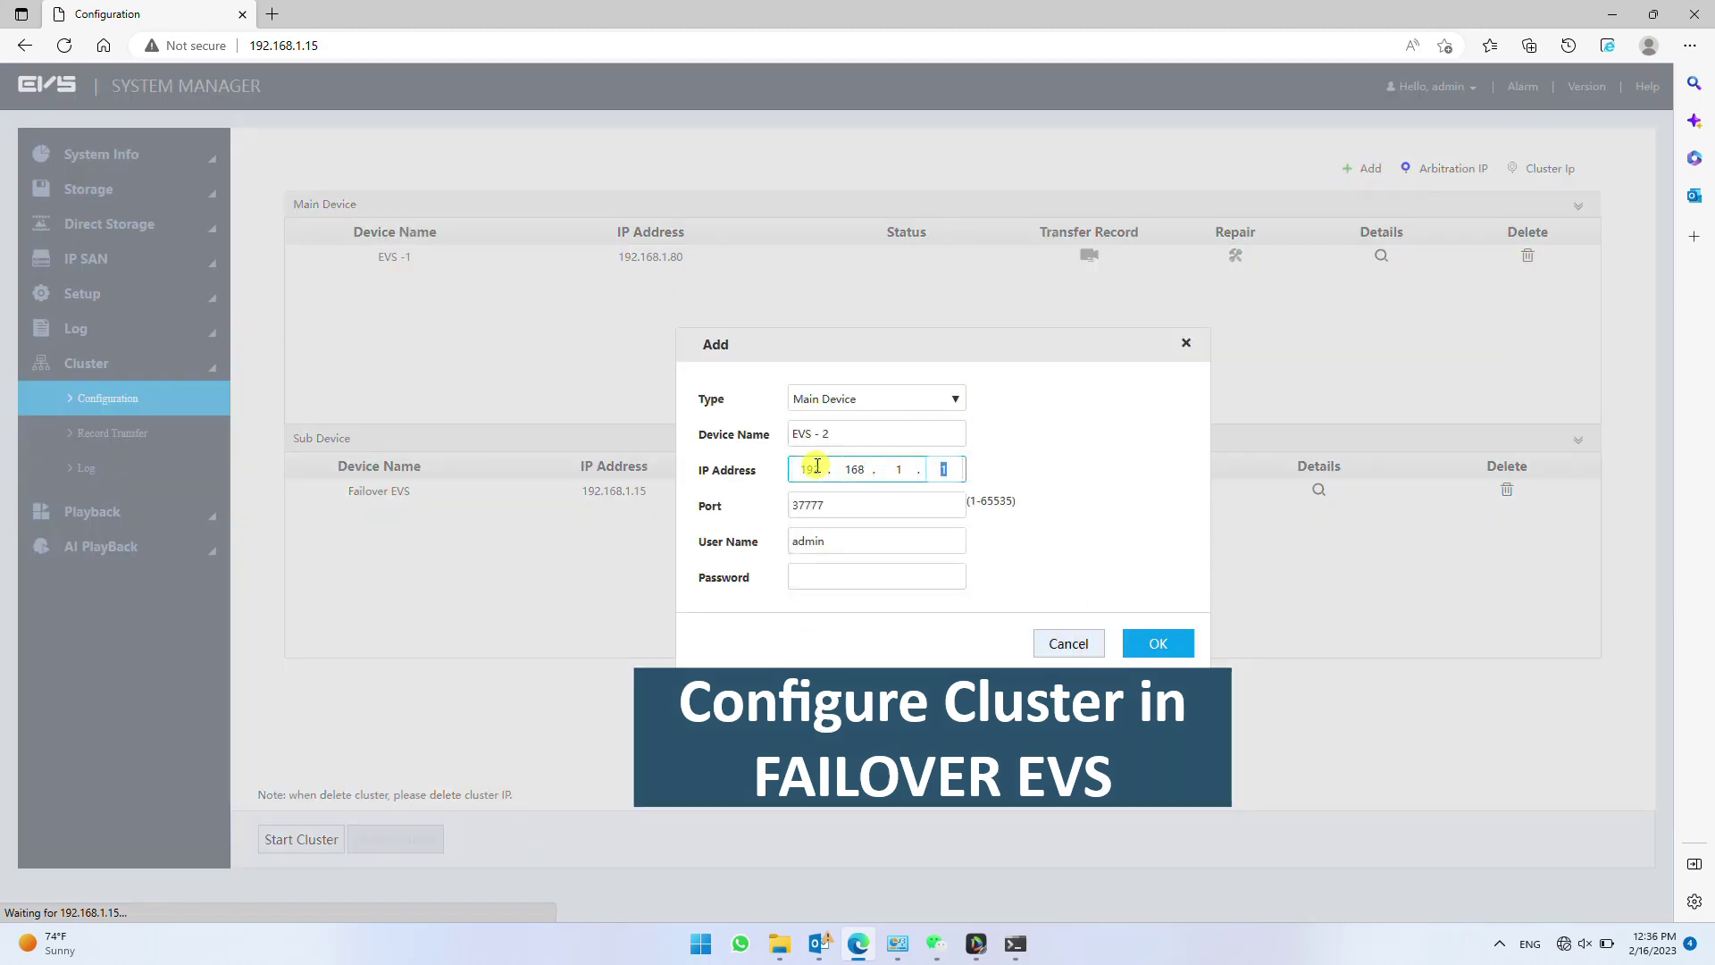
type("81")
left_click(817, 577)
type("a")
left_click(1158, 643)
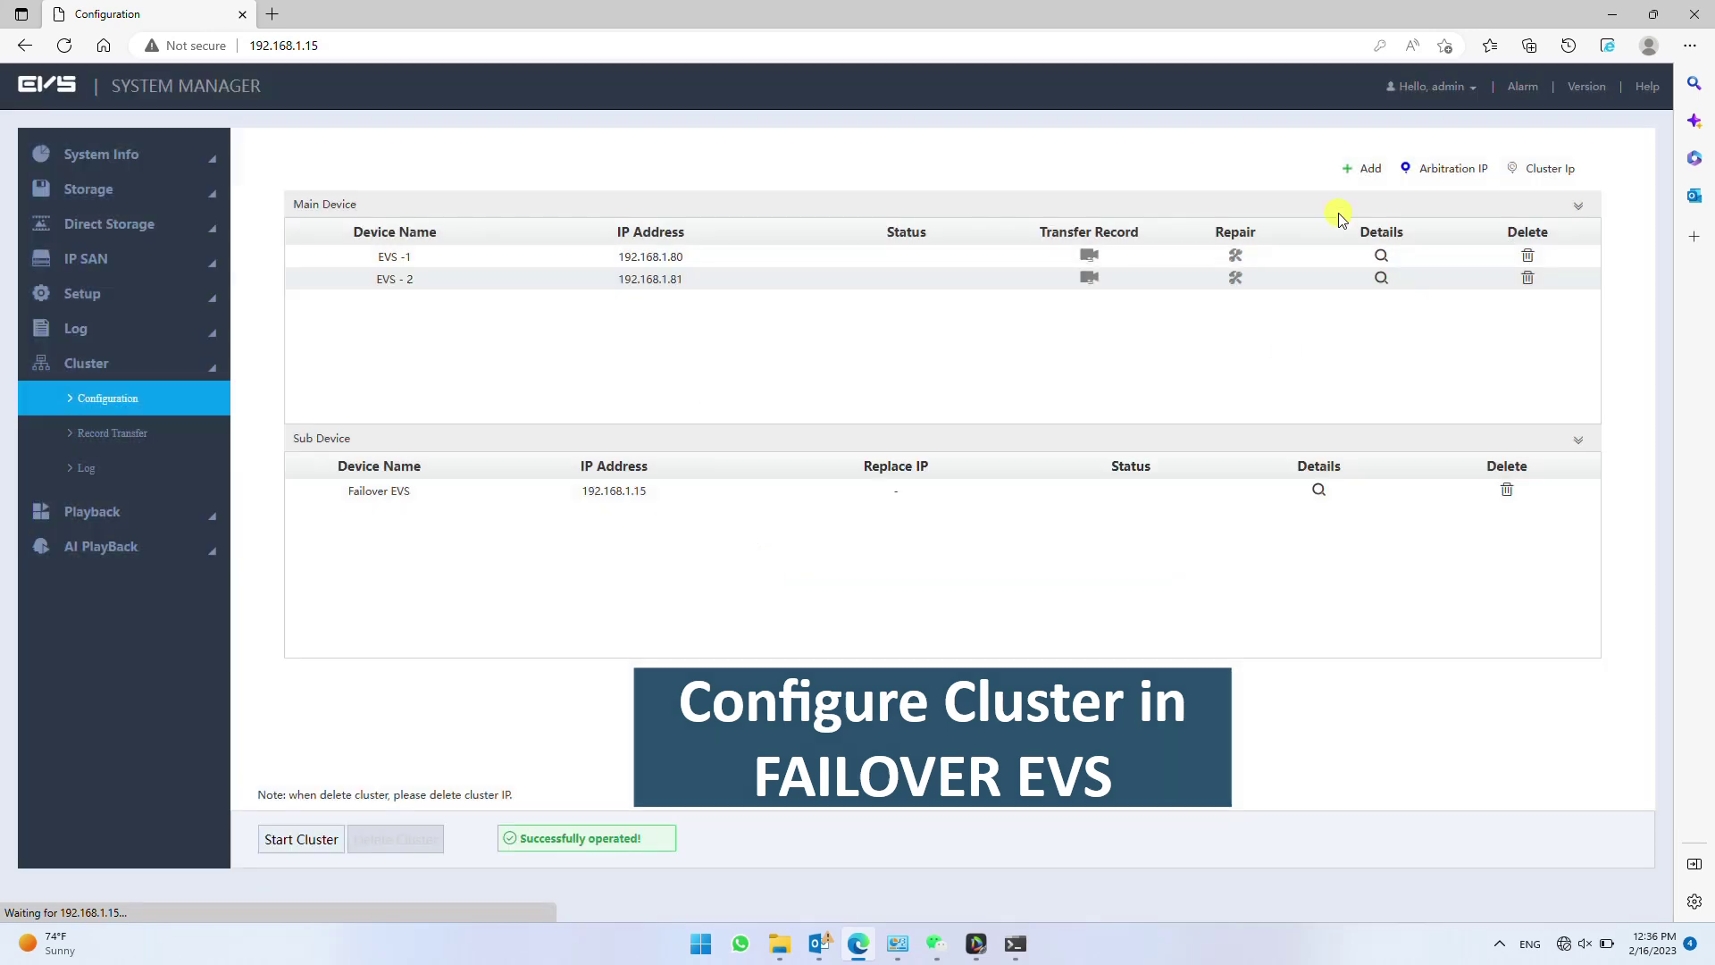
- Add main device 'EVS - 3' at 192.168.1.16 with its password, then start the cluster
left_click(1362, 169)
left_click(893, 434)
type("EVS - 3")
left_click(811, 472)
type("192.168.1.16")
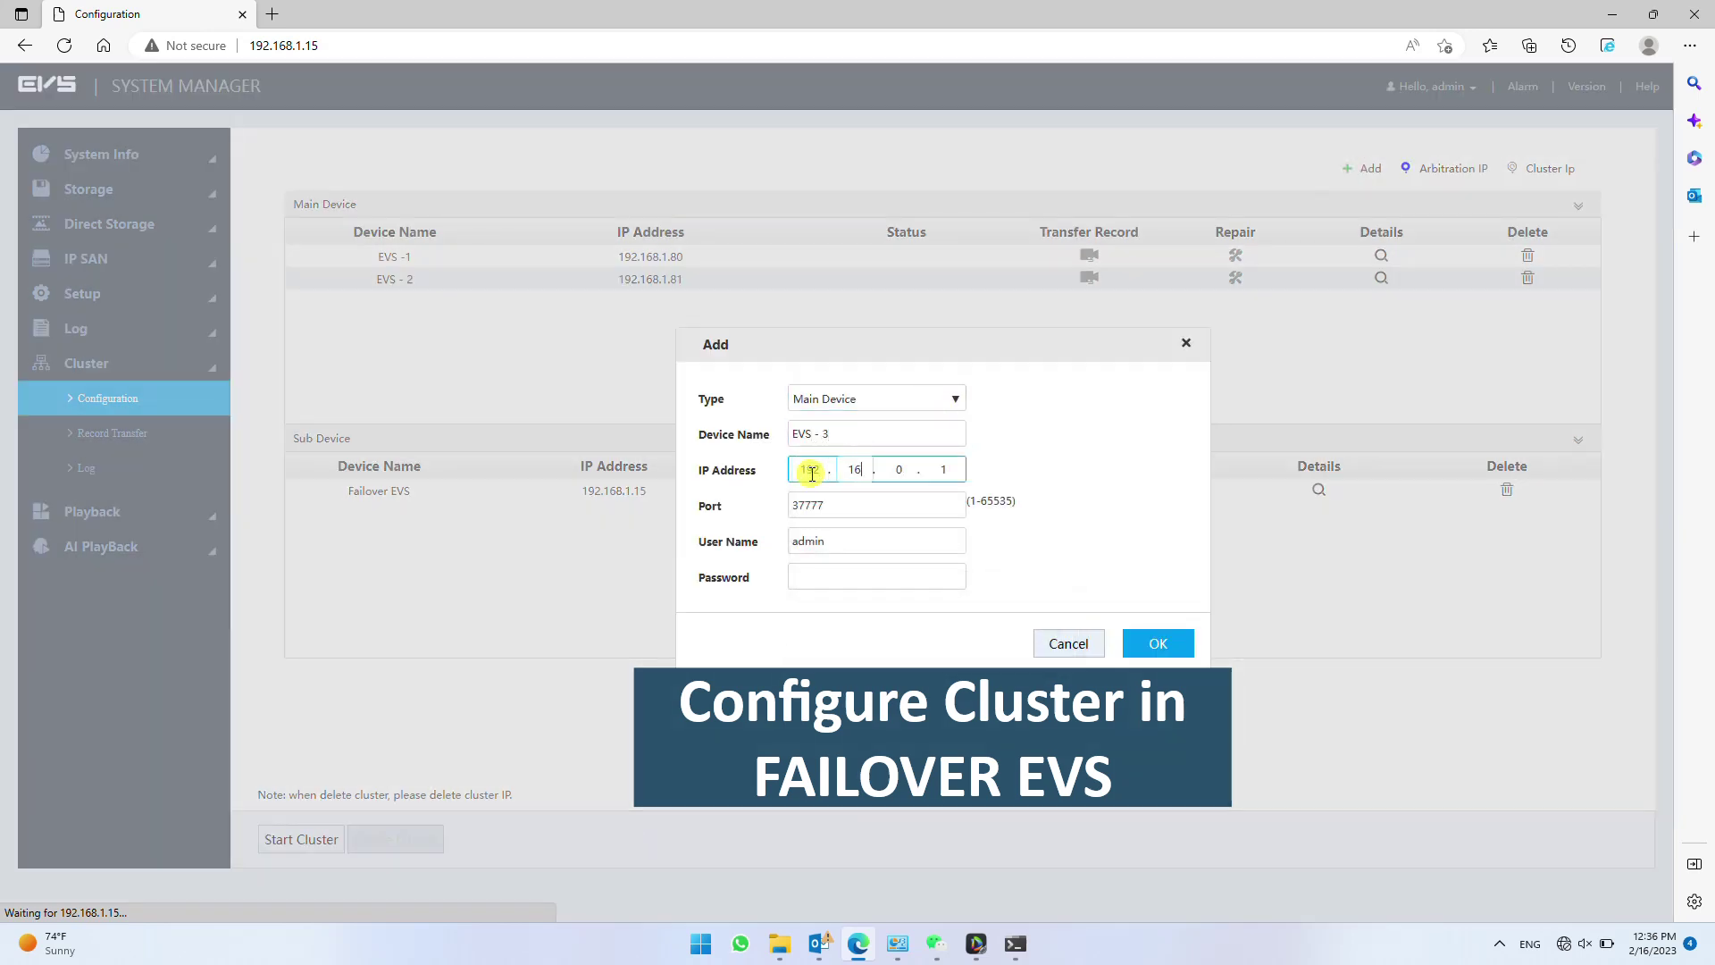
left_click(810, 577)
type("admin123")
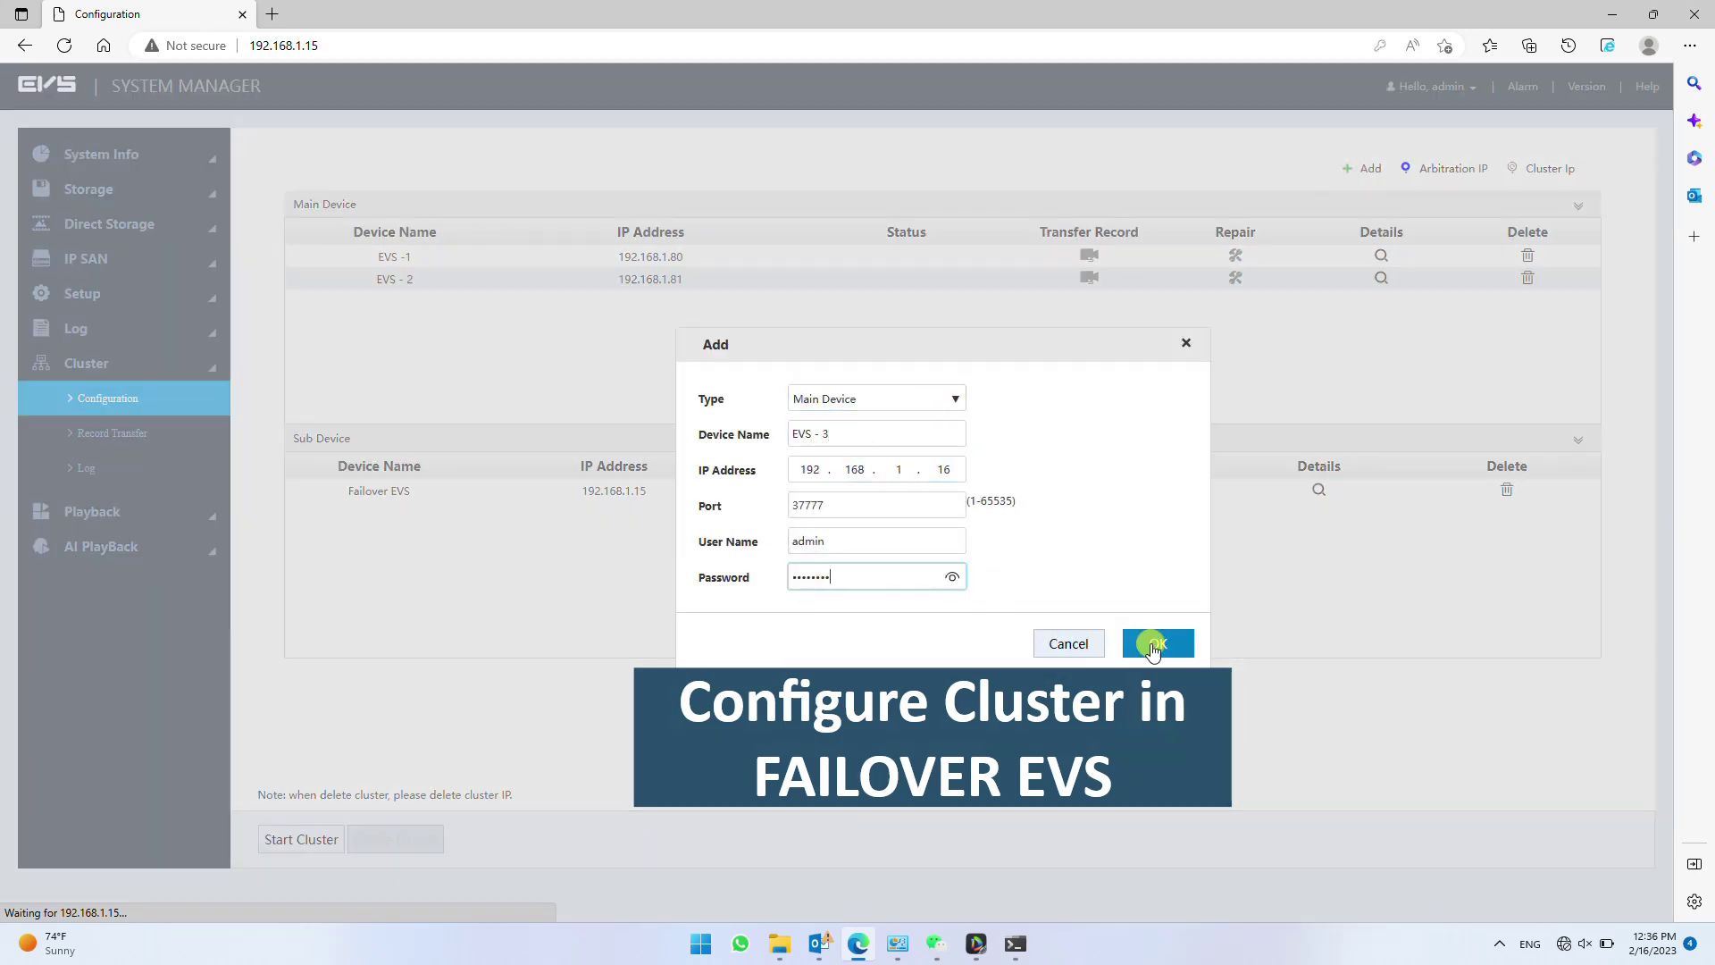
left_click(1156, 643)
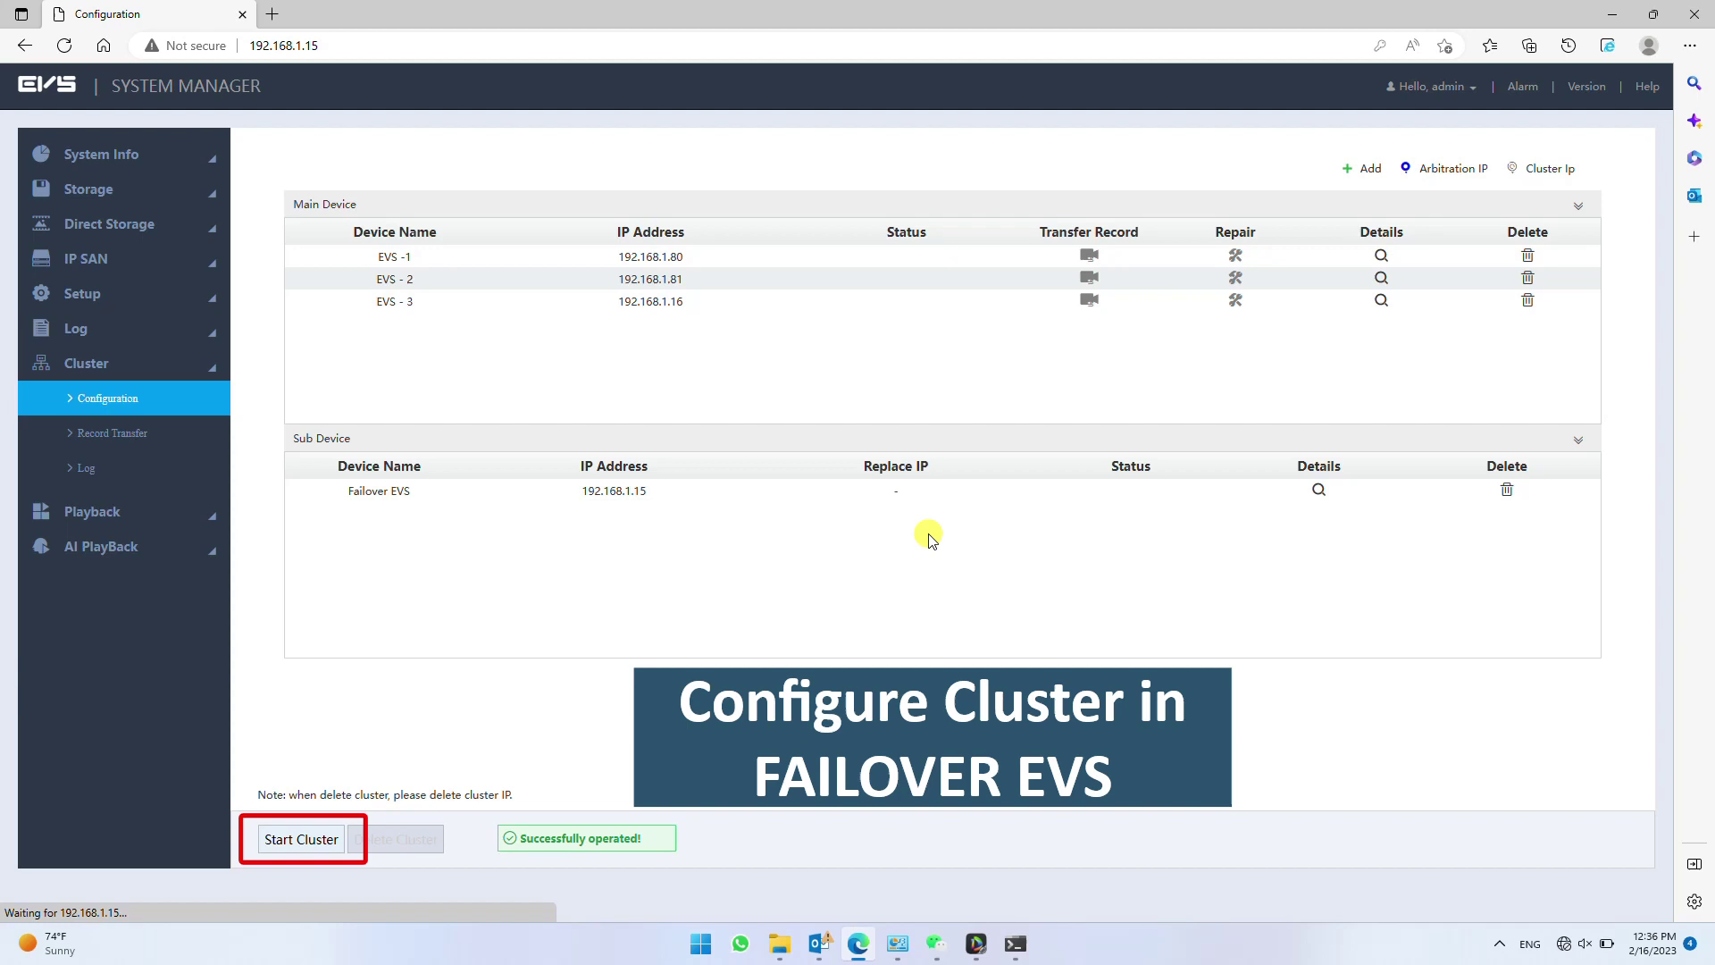
left_click(304, 840)
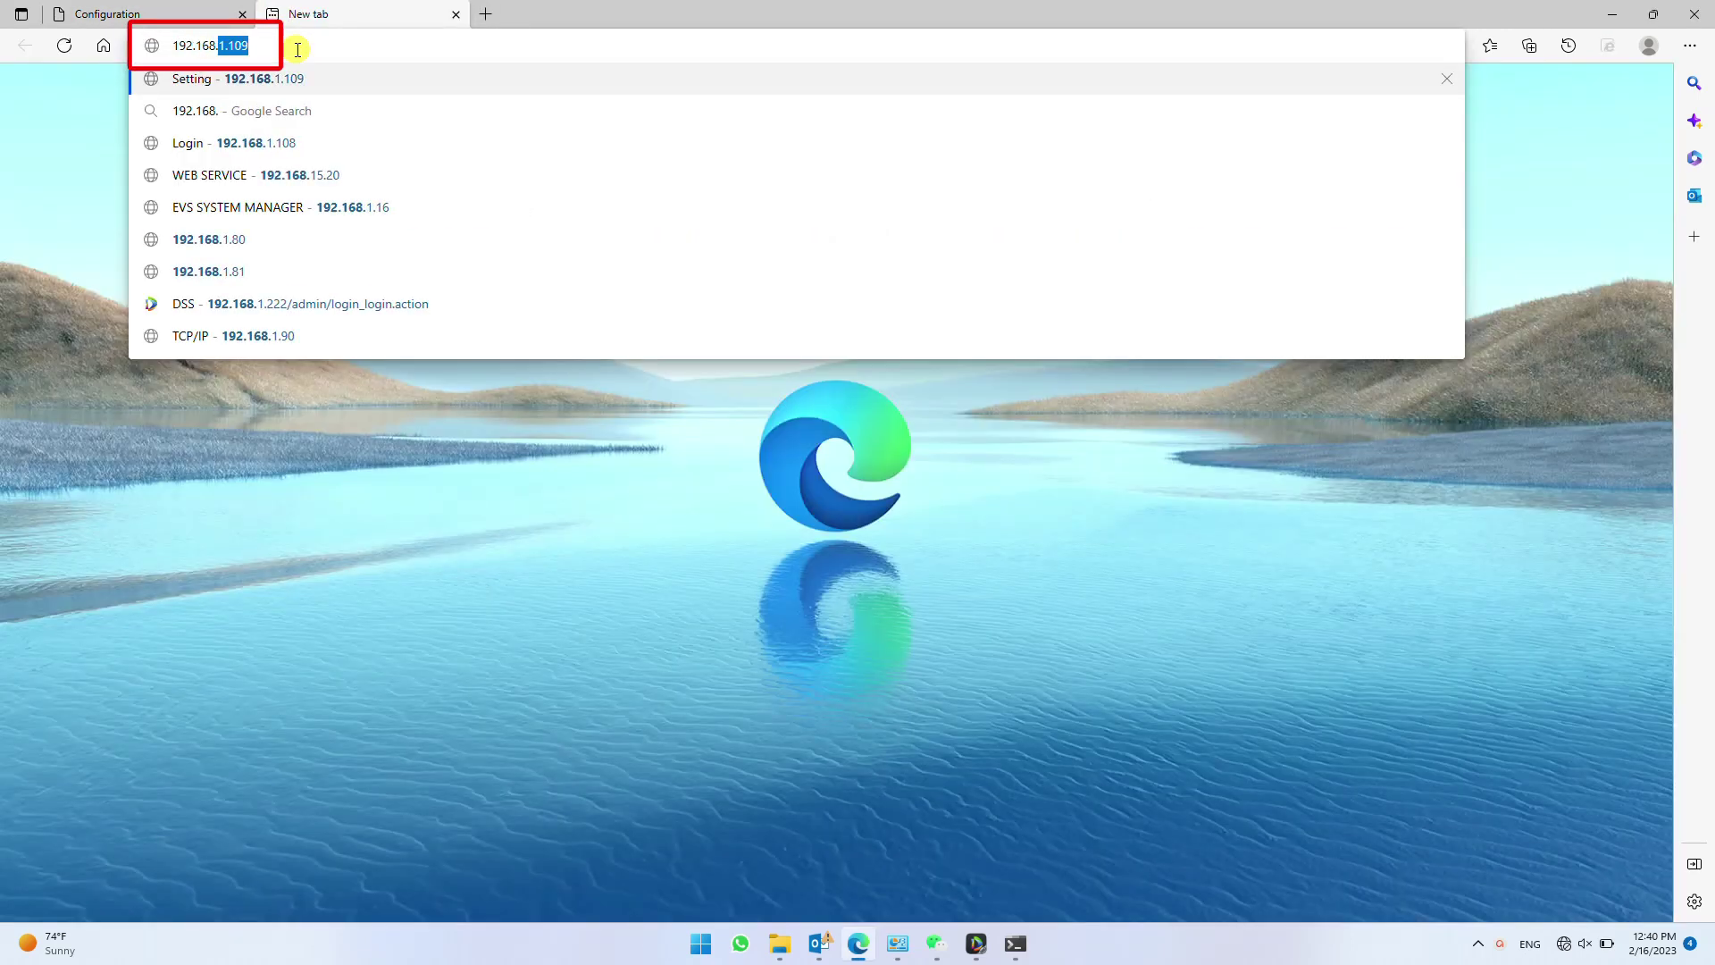
- Log in to the EVS at 192.168.1.80 and open its Cluster Configuration page
type("80")
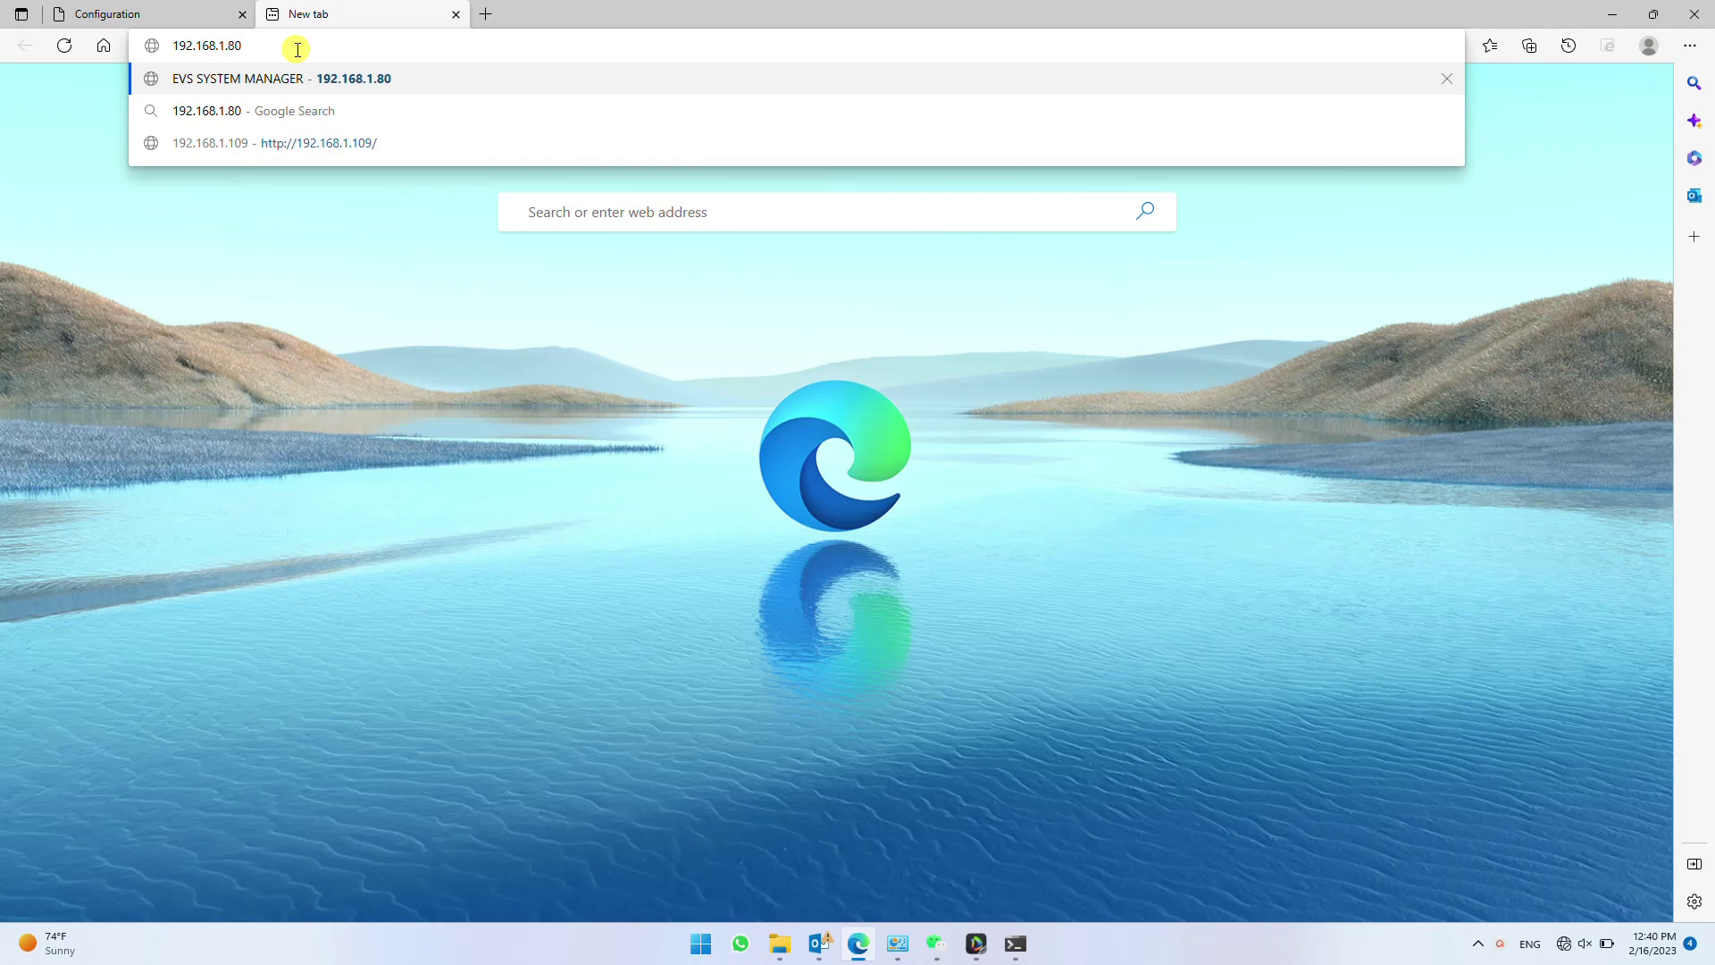
key("Return")
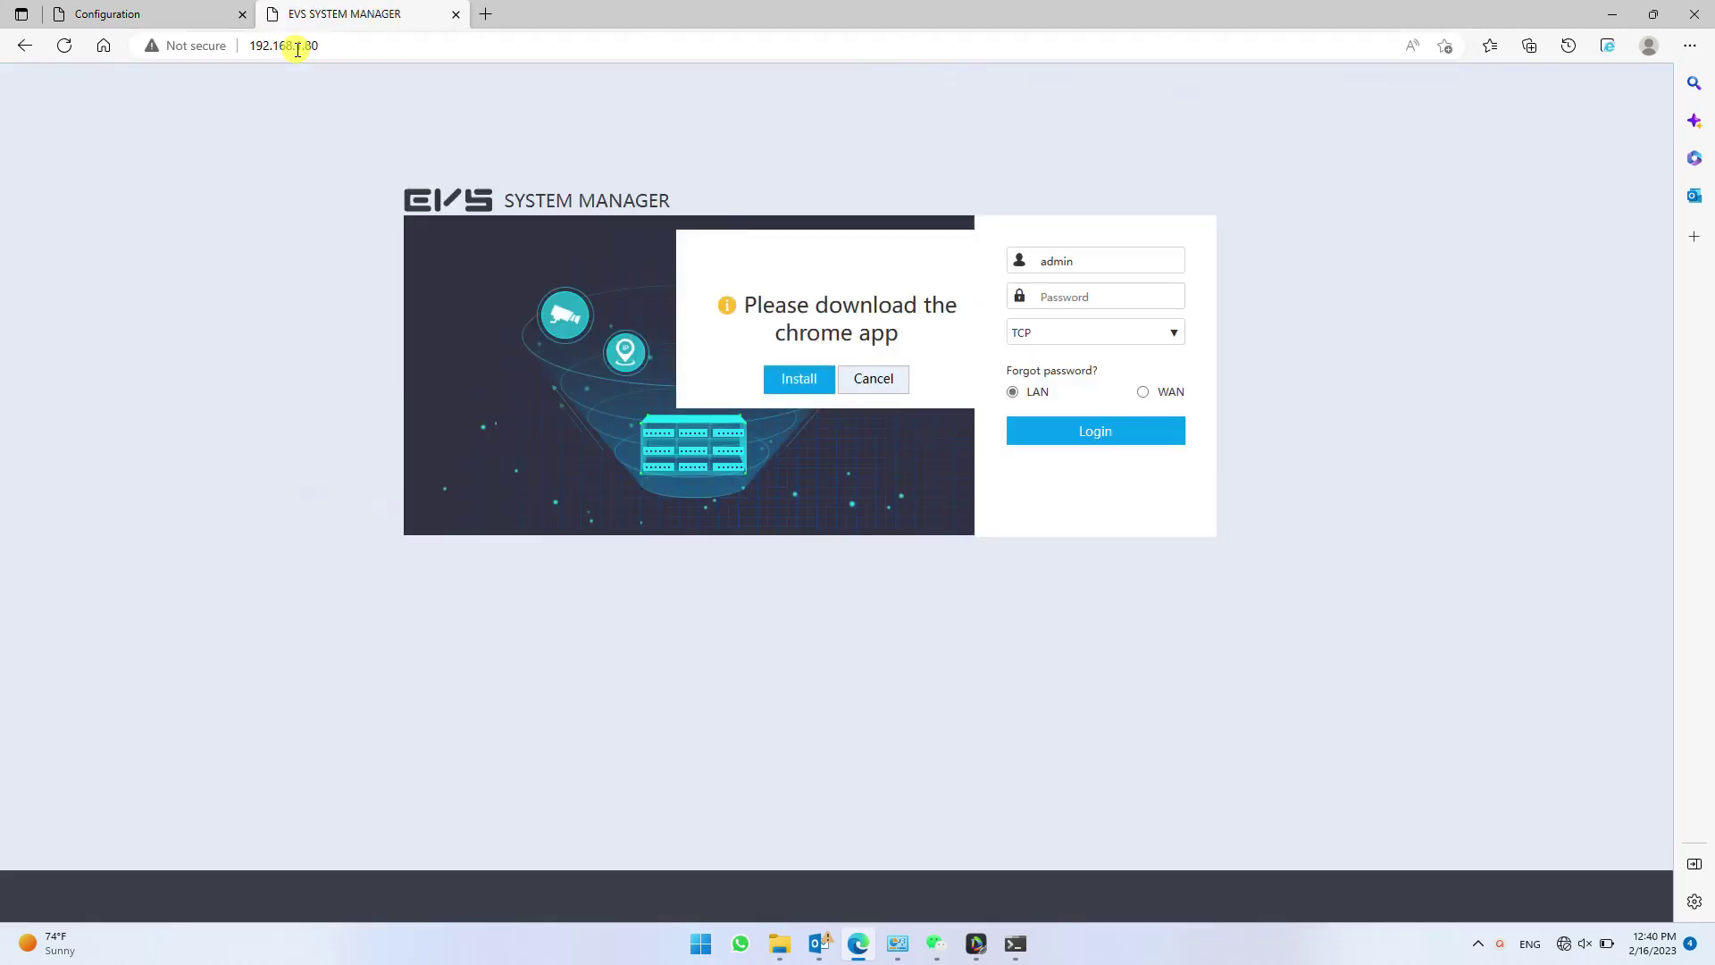
left_click(853, 380)
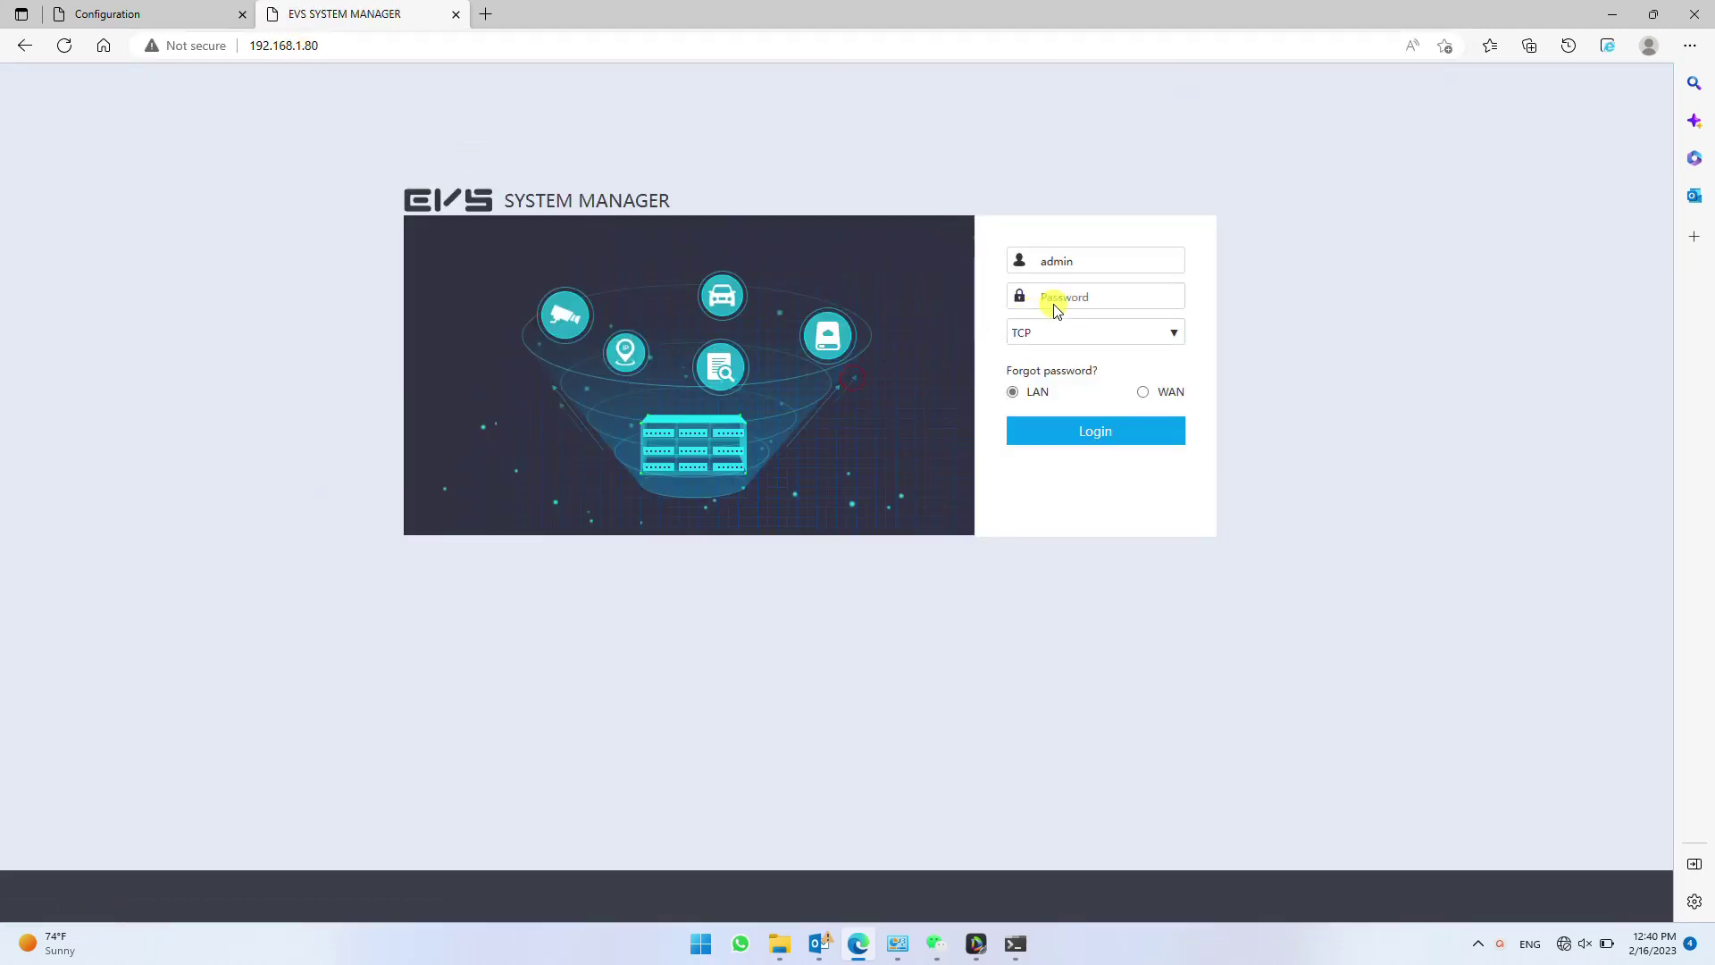
left_click(1066, 299)
type("ad")
left_click(1098, 430)
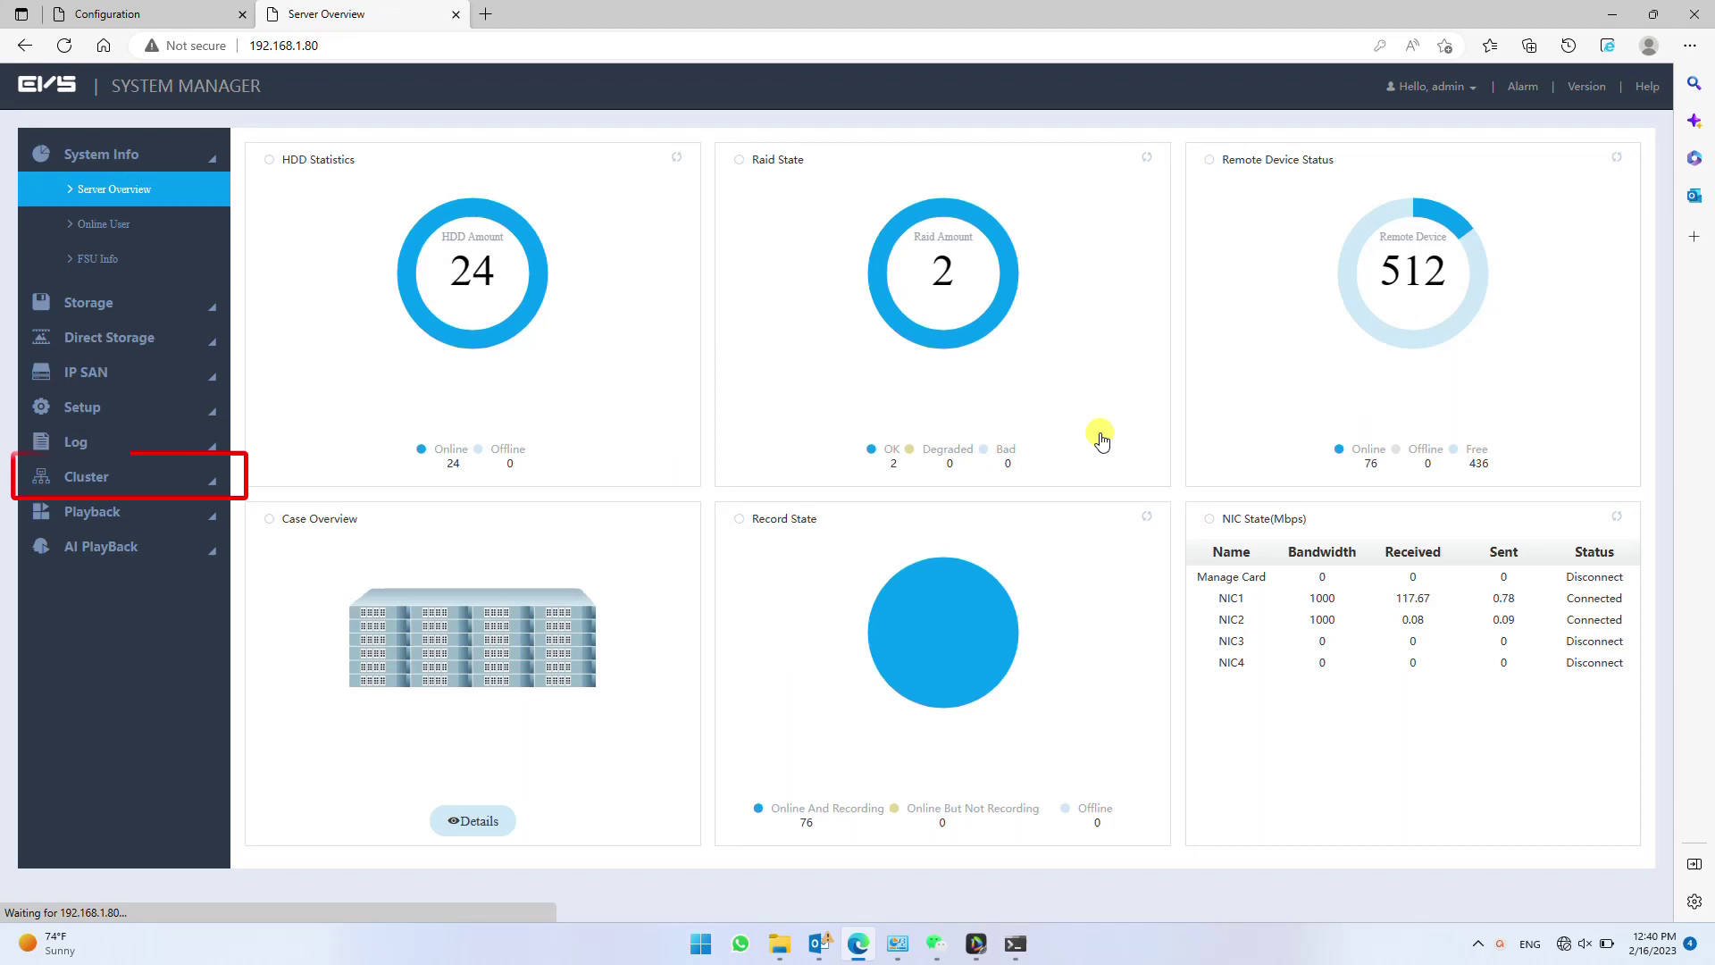
left_click(136, 483)
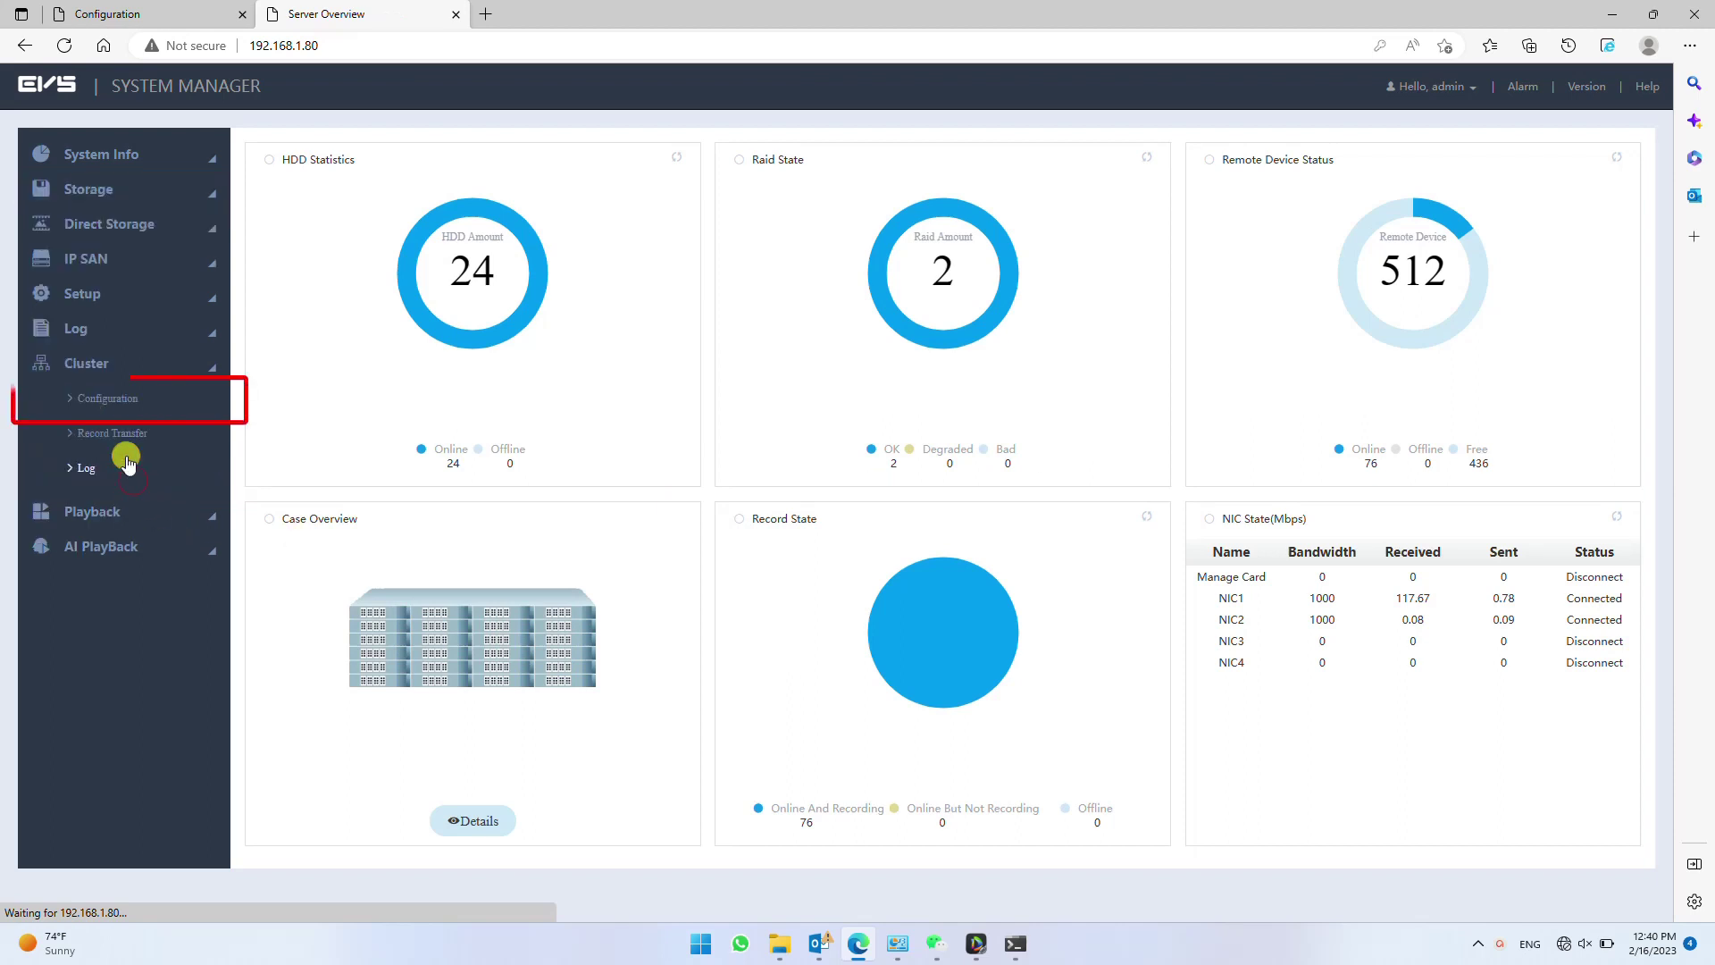
left_click(119, 402)
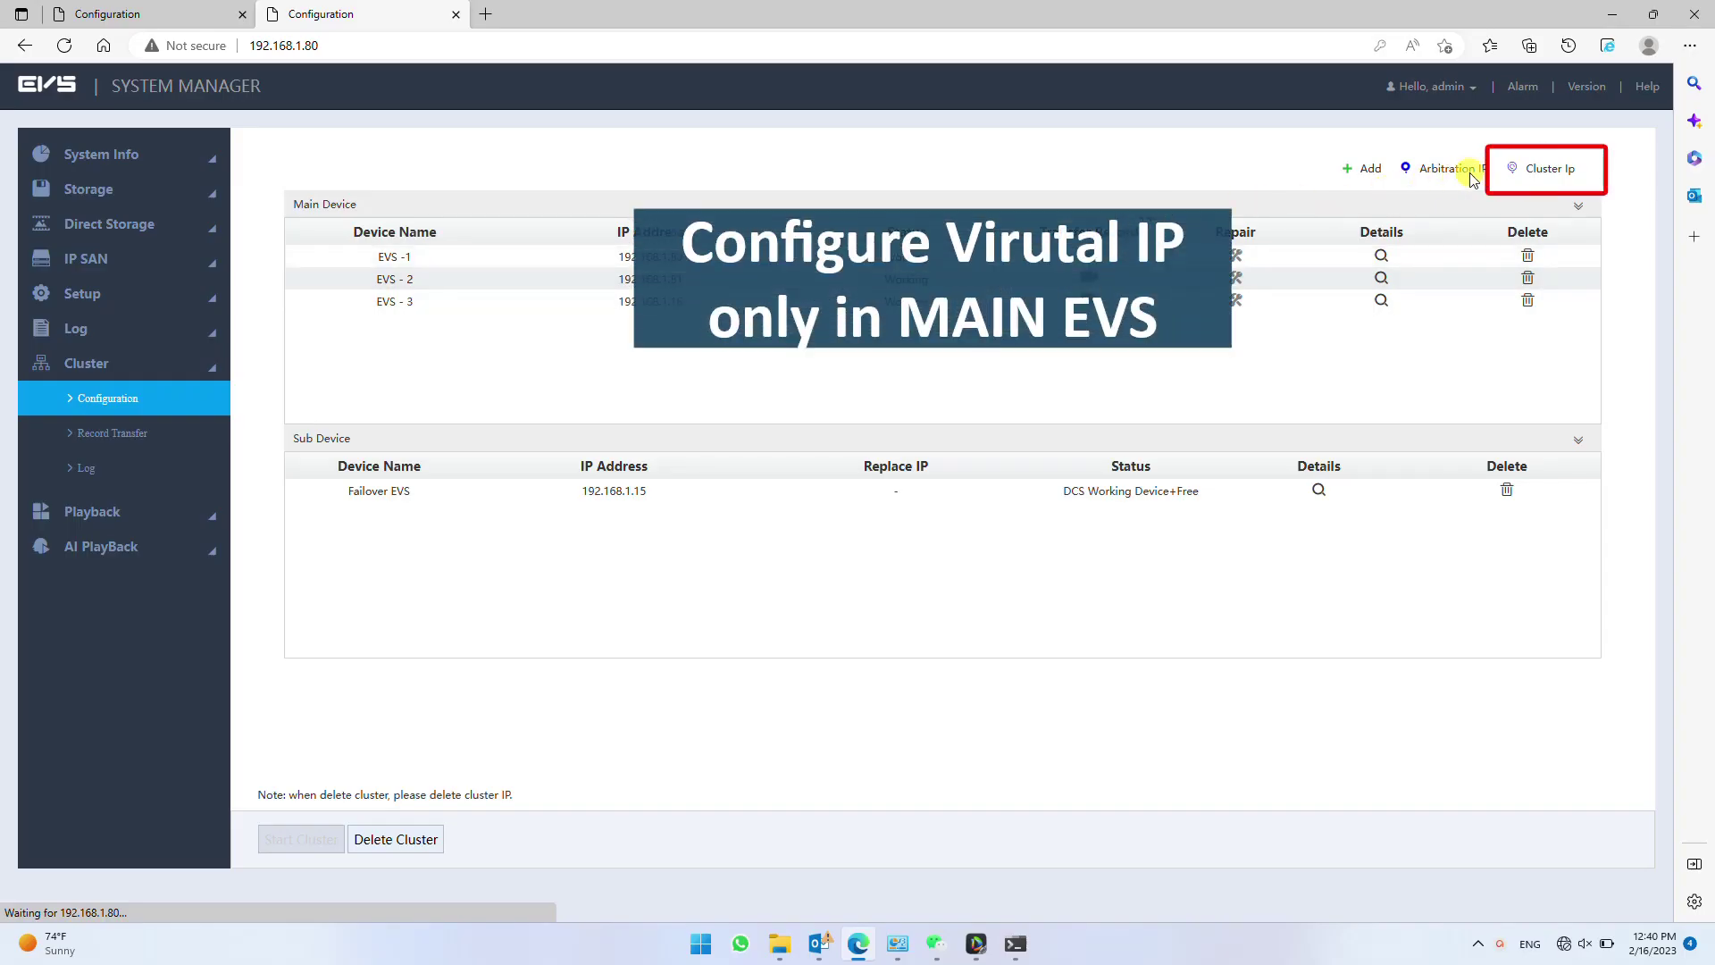
- Enable cluster IP 192.168.1.90 with mask 255.255.255.0 and gateway 192.168.1.1
left_click(1516, 176)
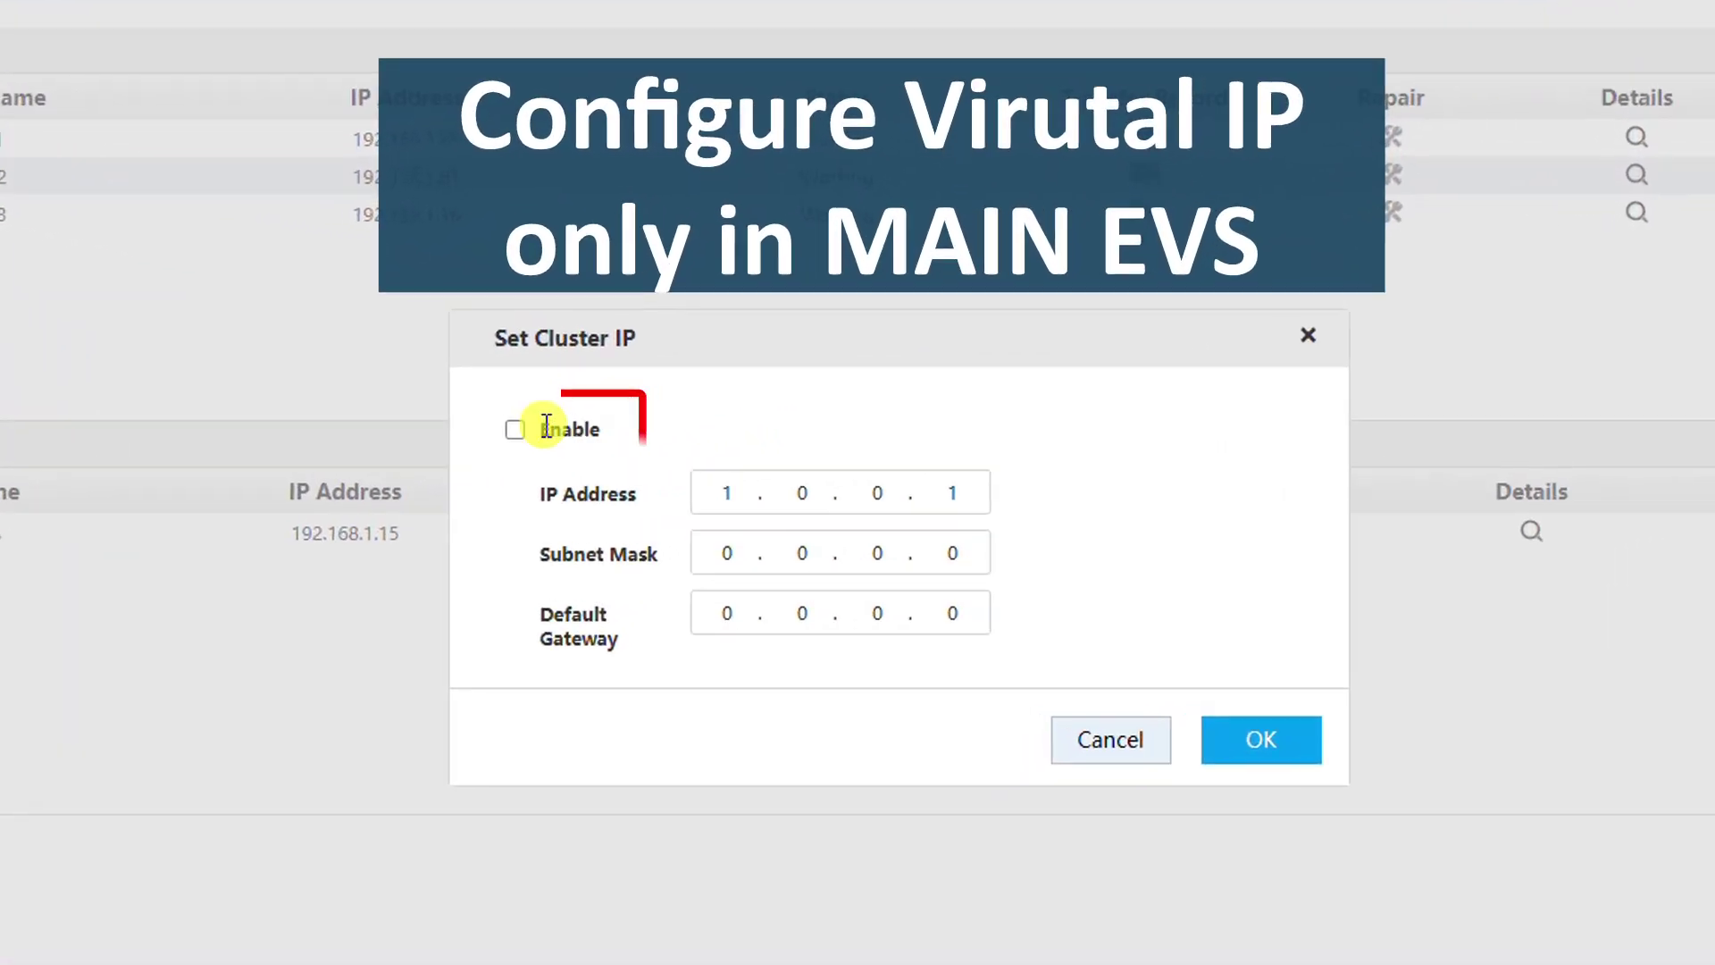
left_click(515, 430)
left_click(726, 489)
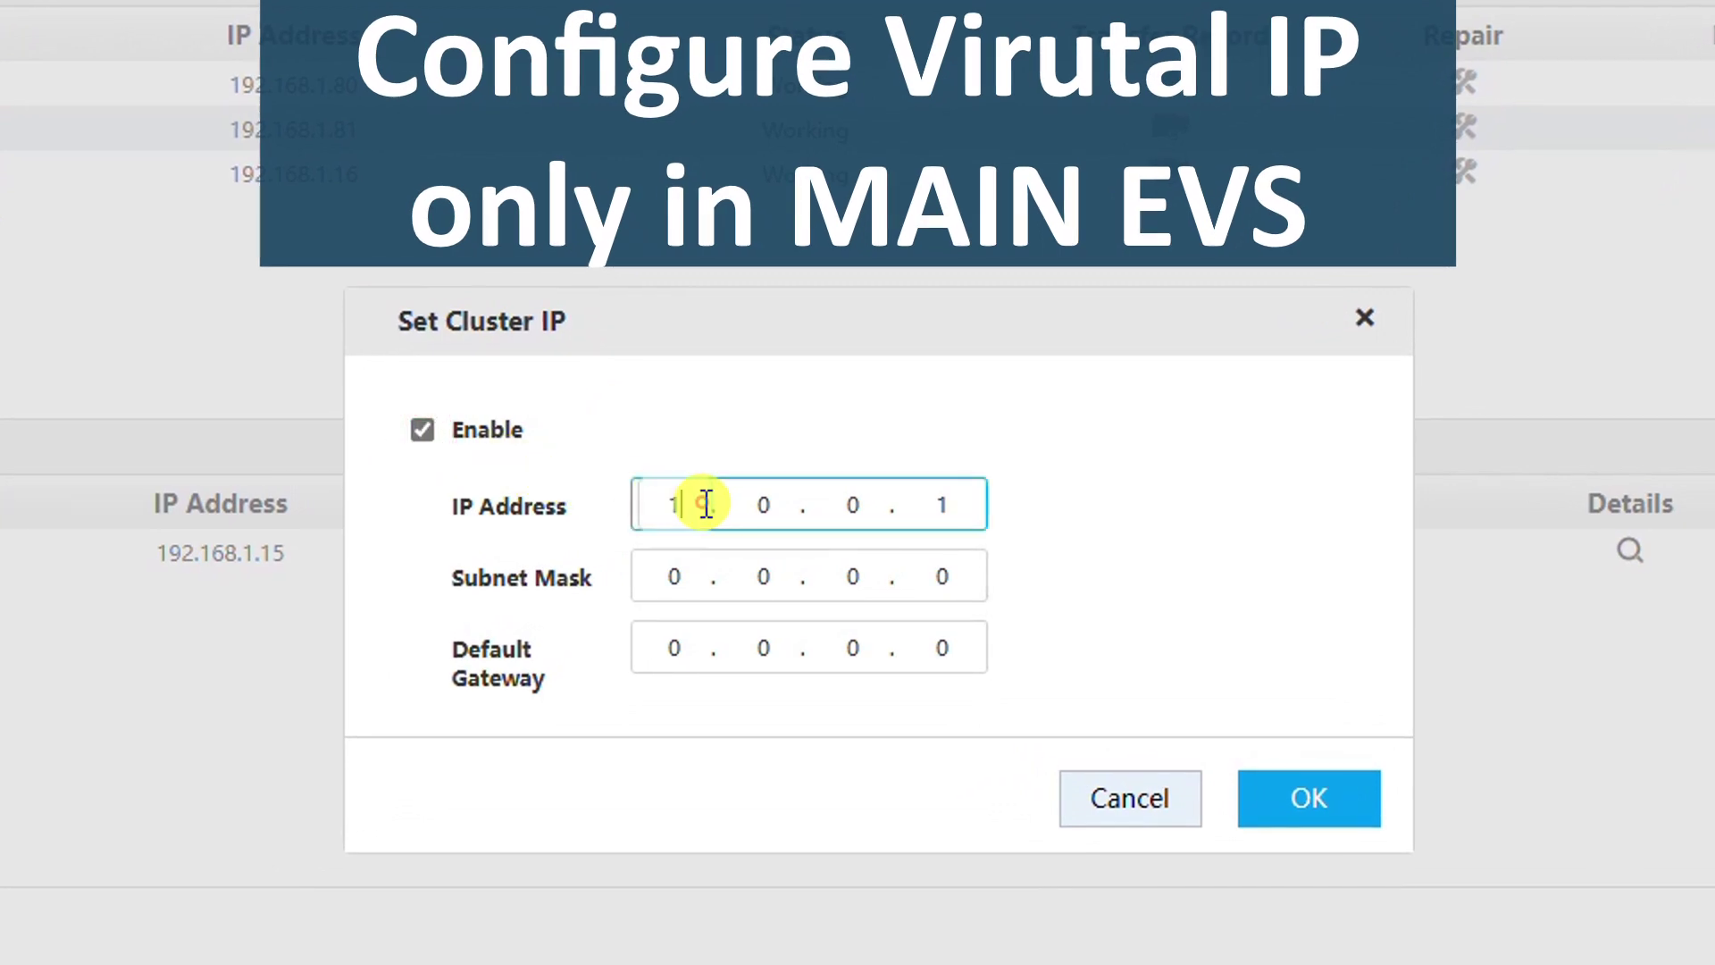
double_click(706, 505)
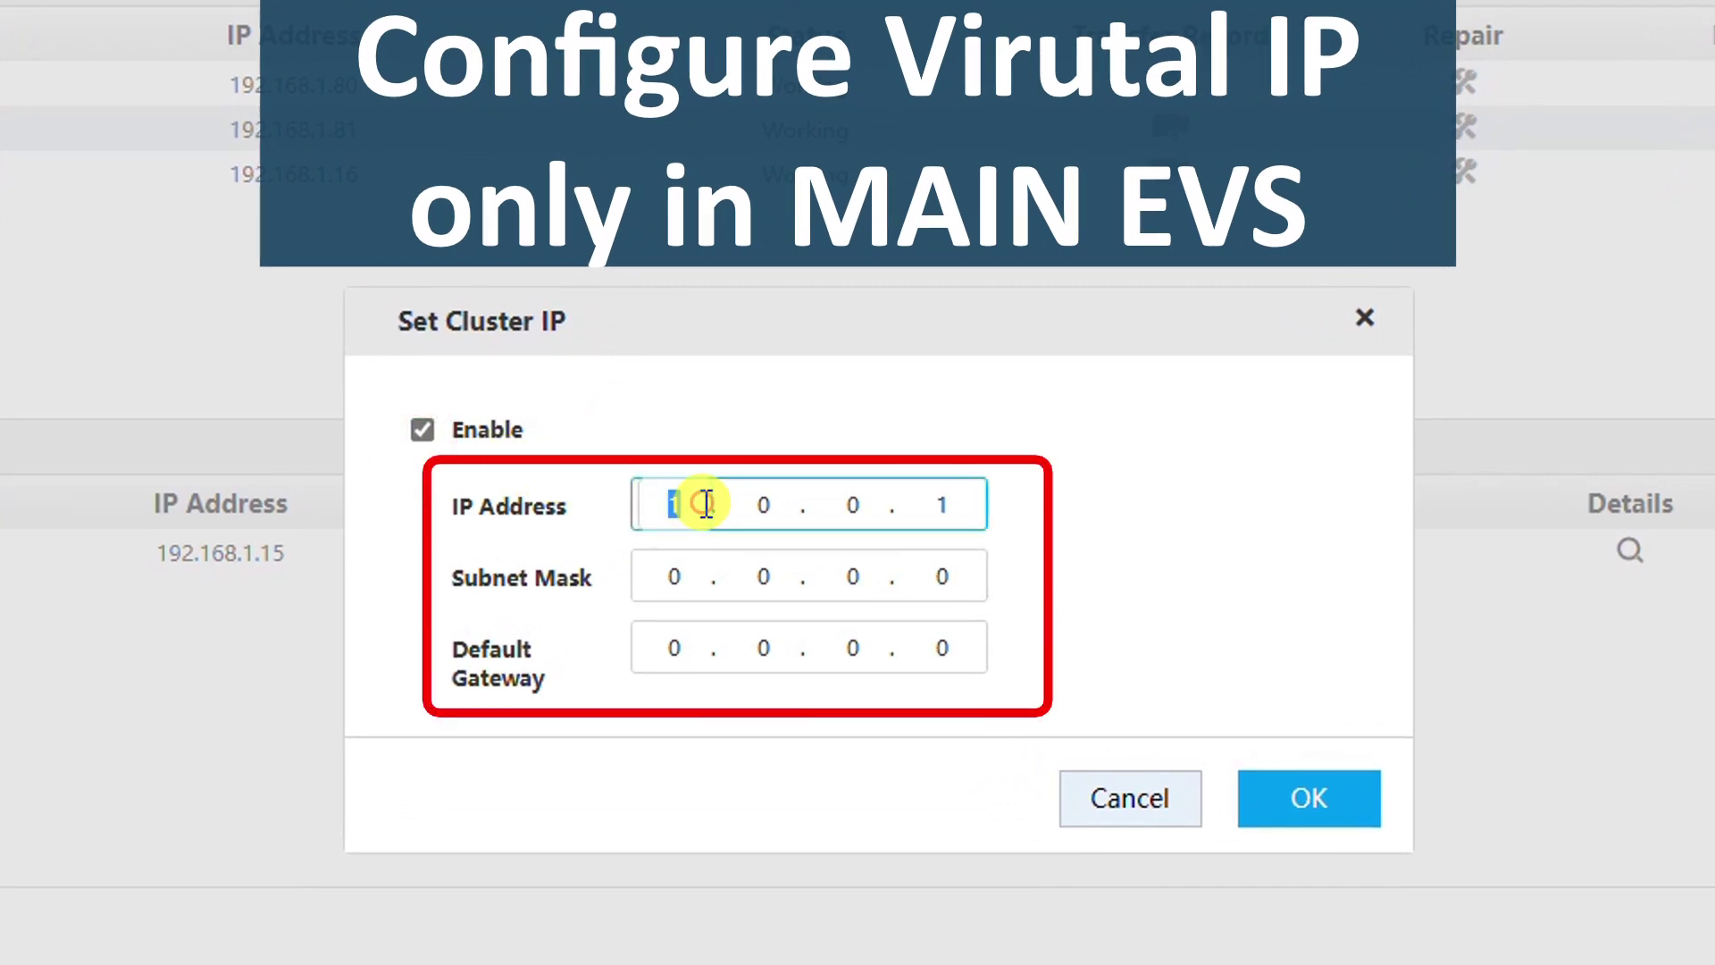
type("192.168.")
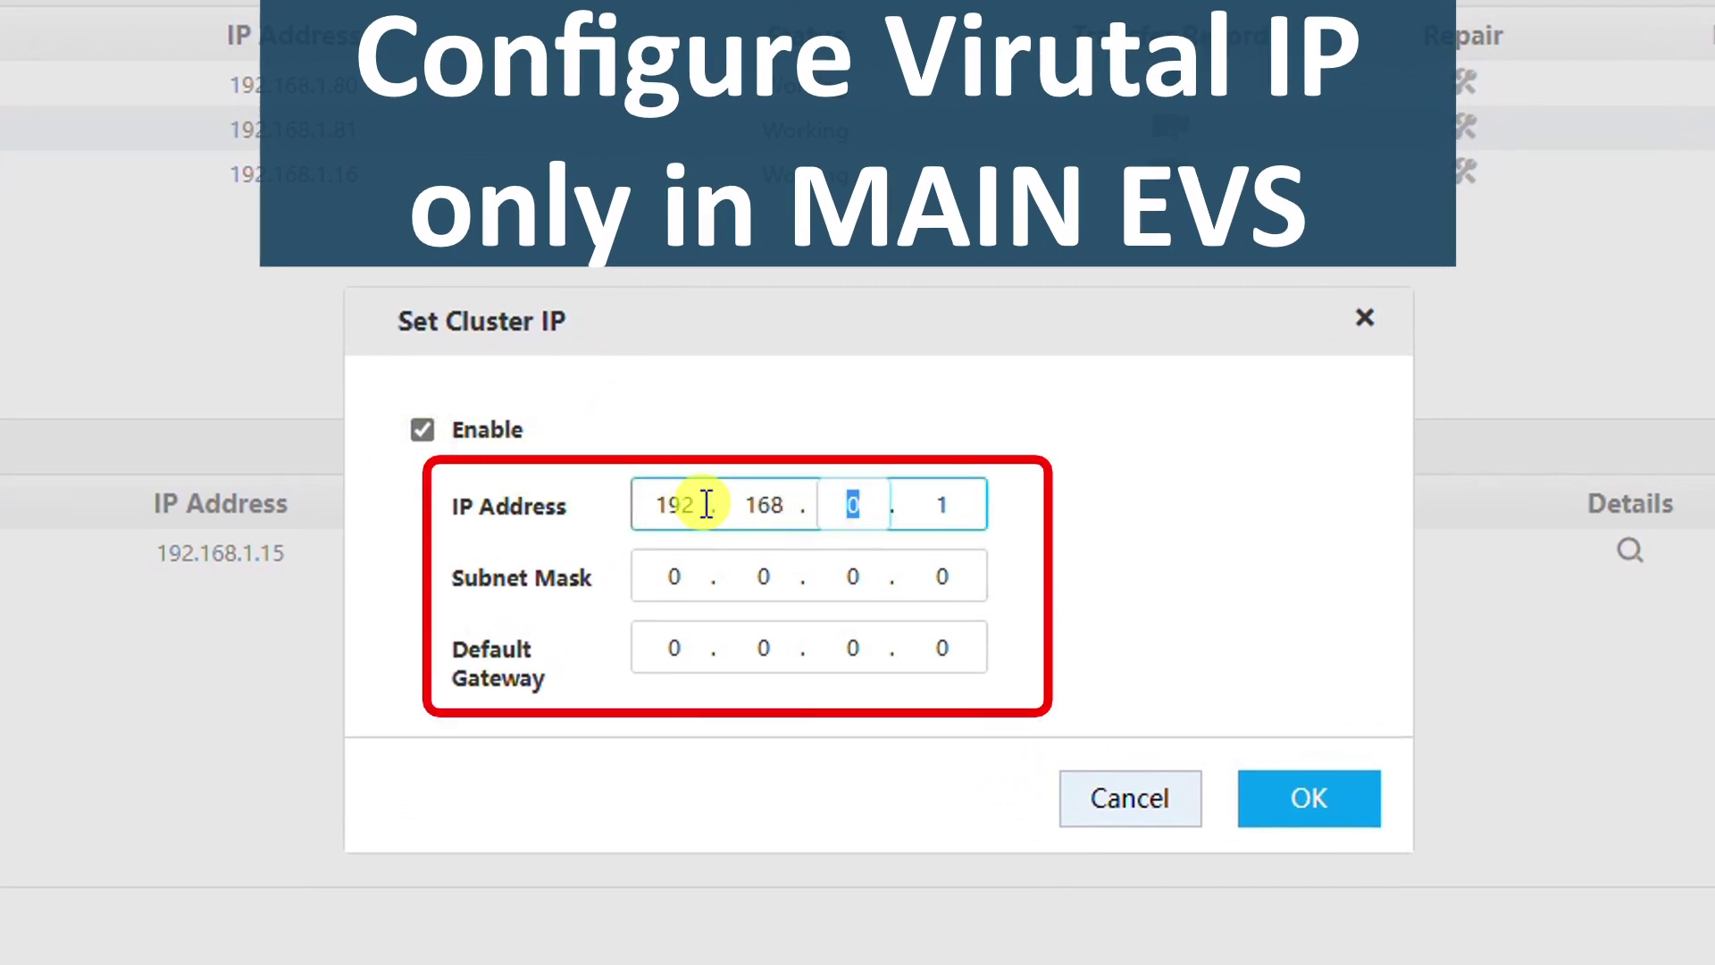
type("1")
key("period")
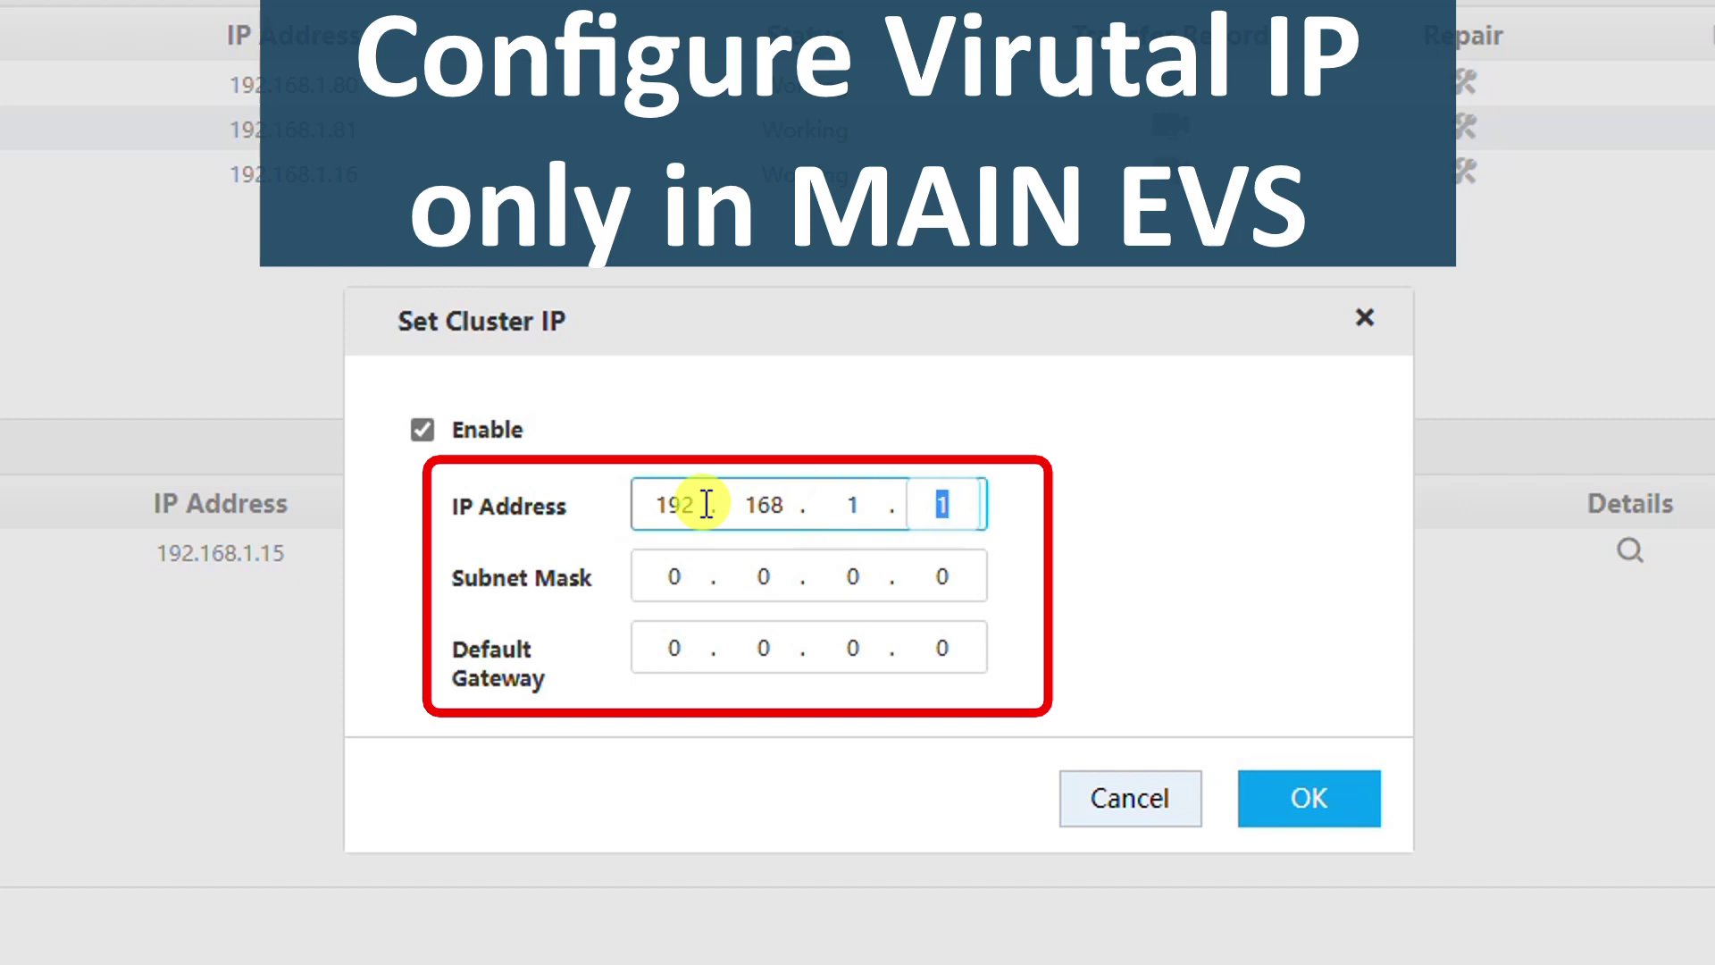
type("90")
left_click(679, 574)
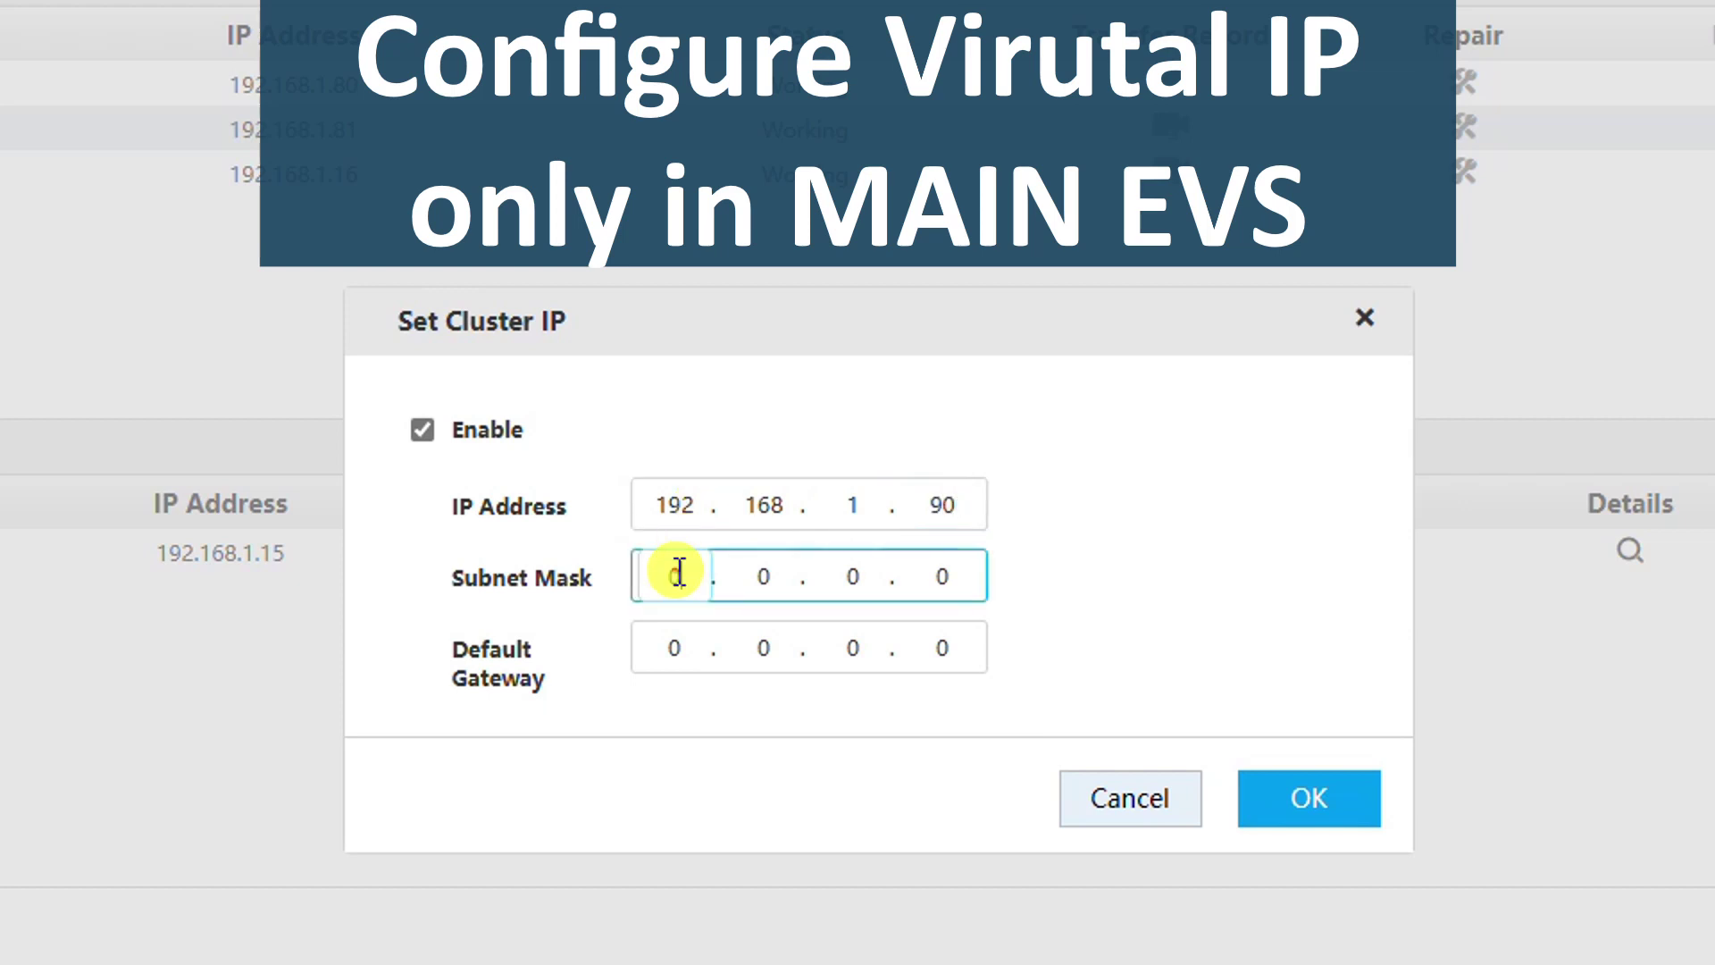
type("255.25")
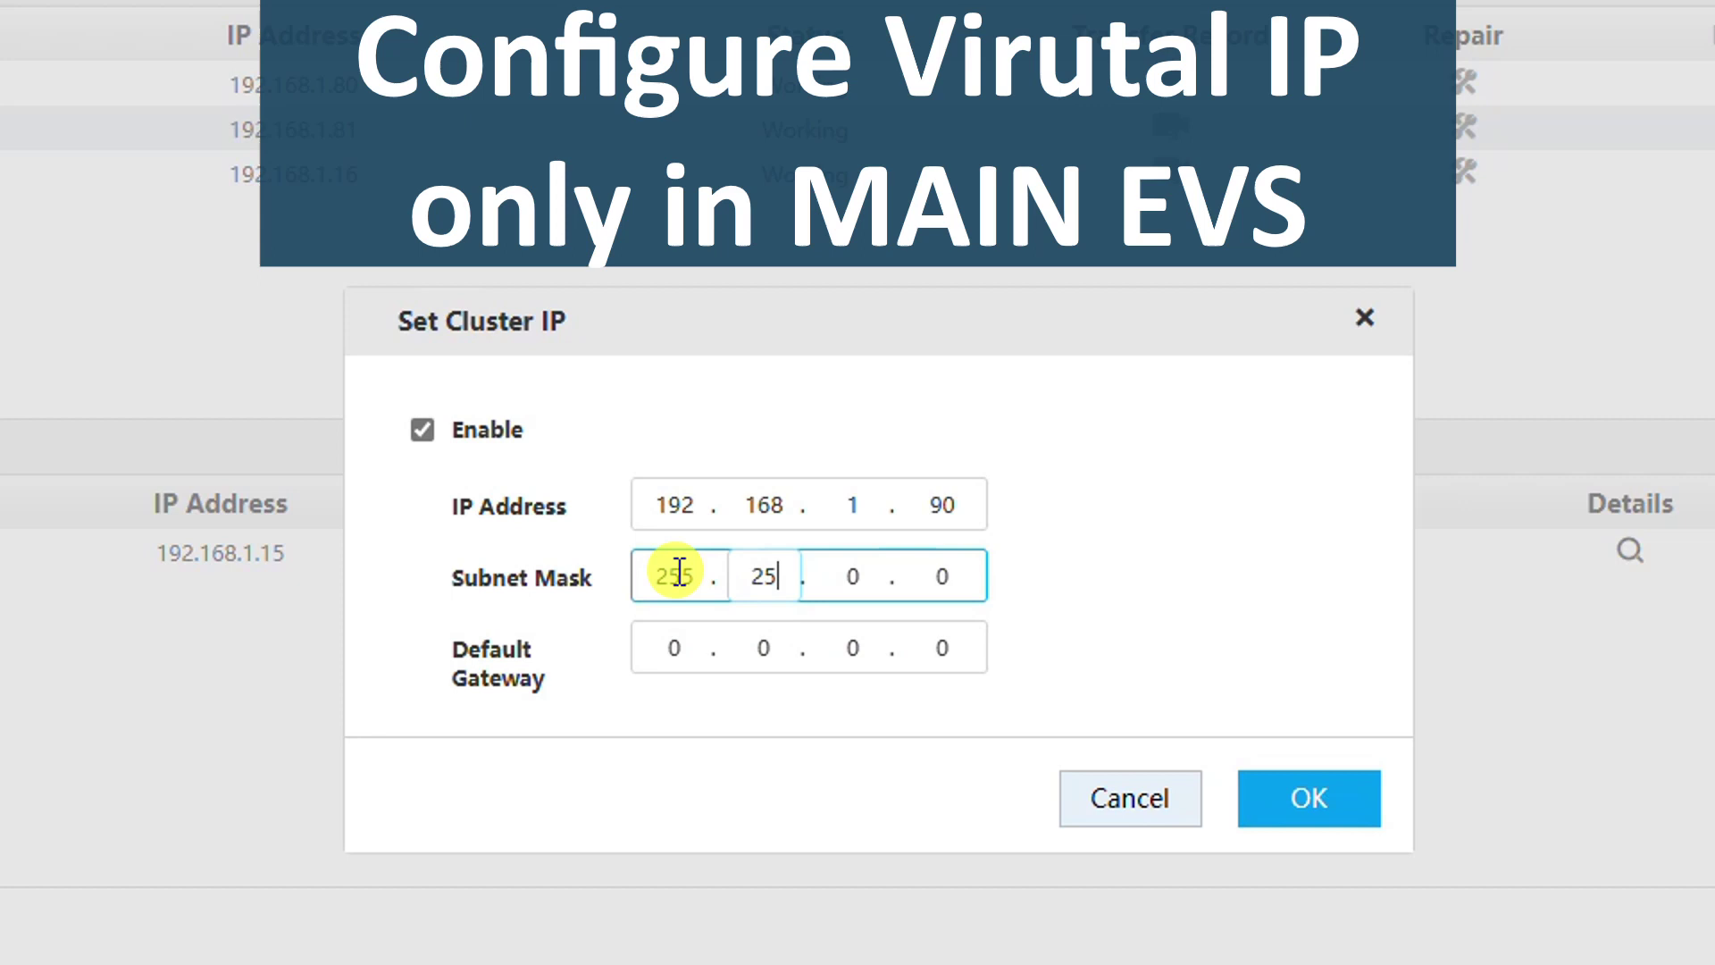
type("5.255")
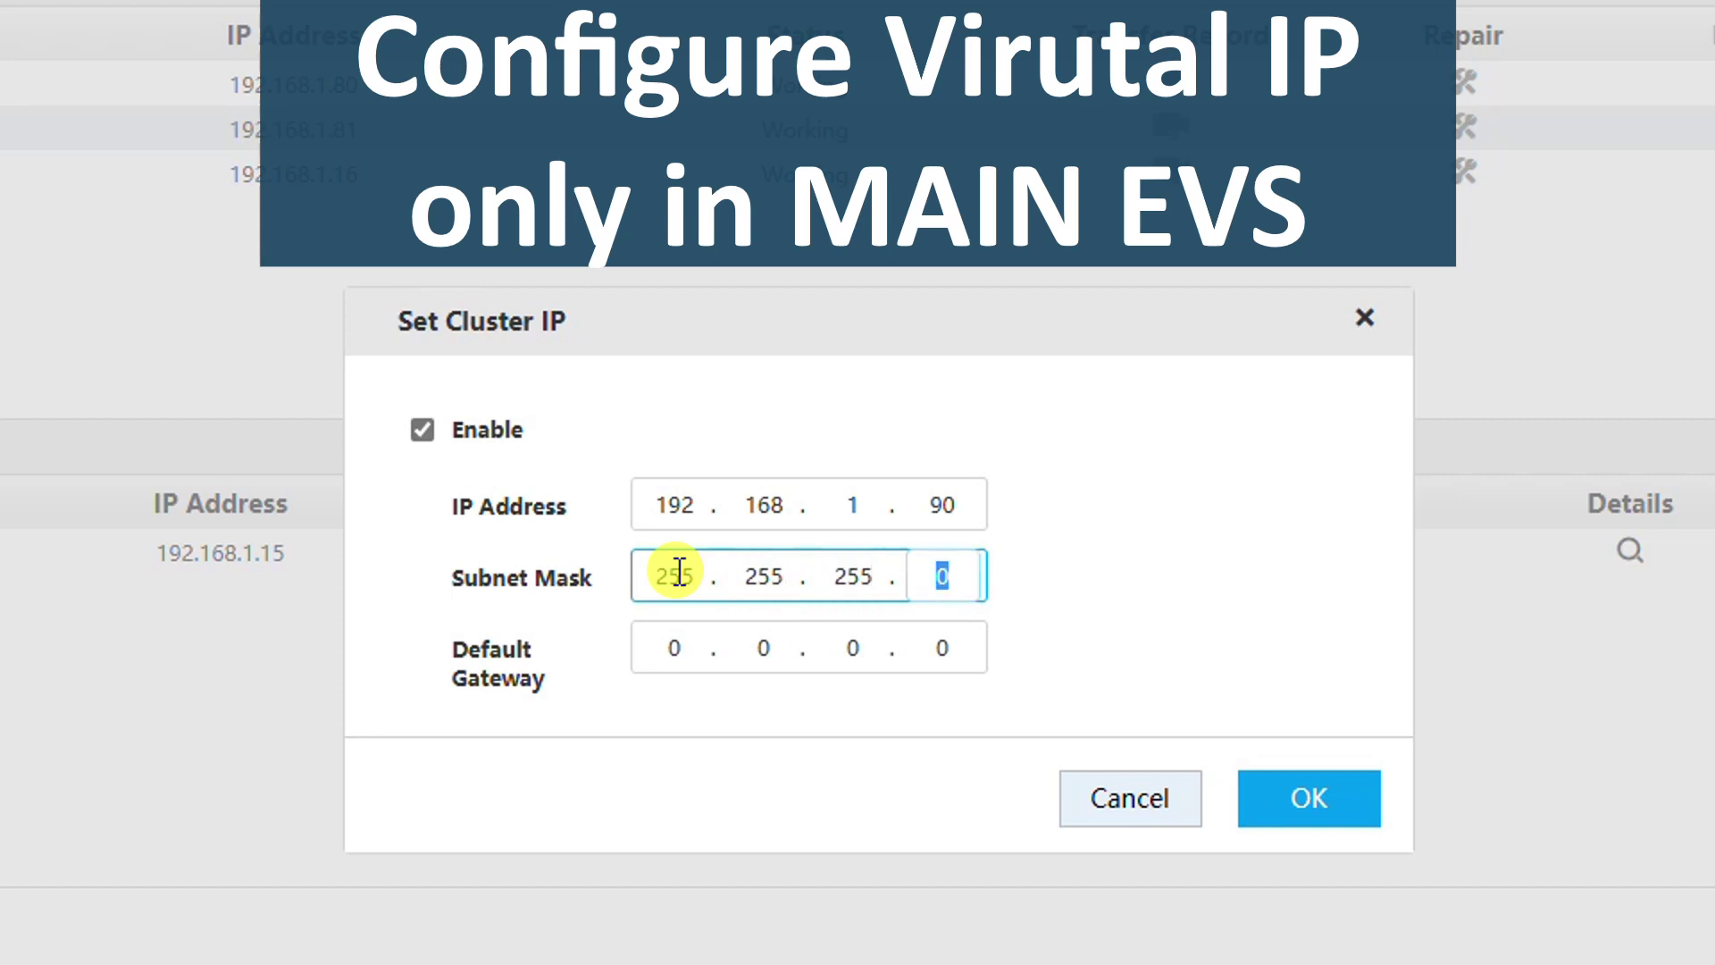
left_click(680, 645)
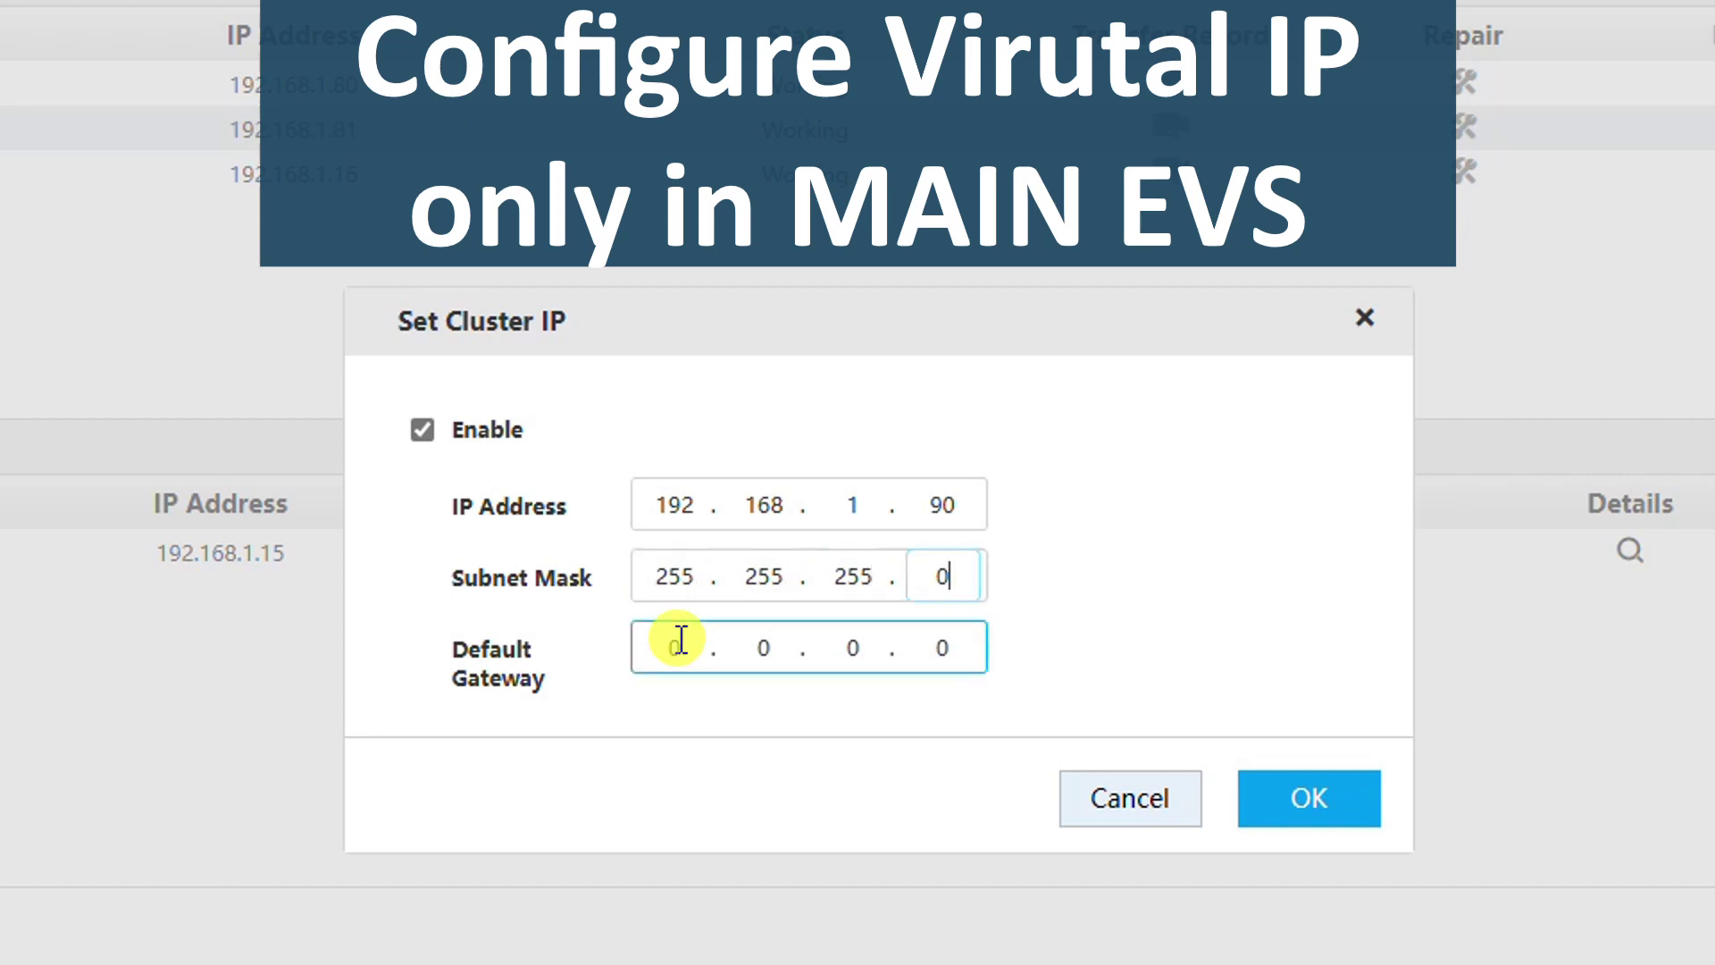
type("192 . ")
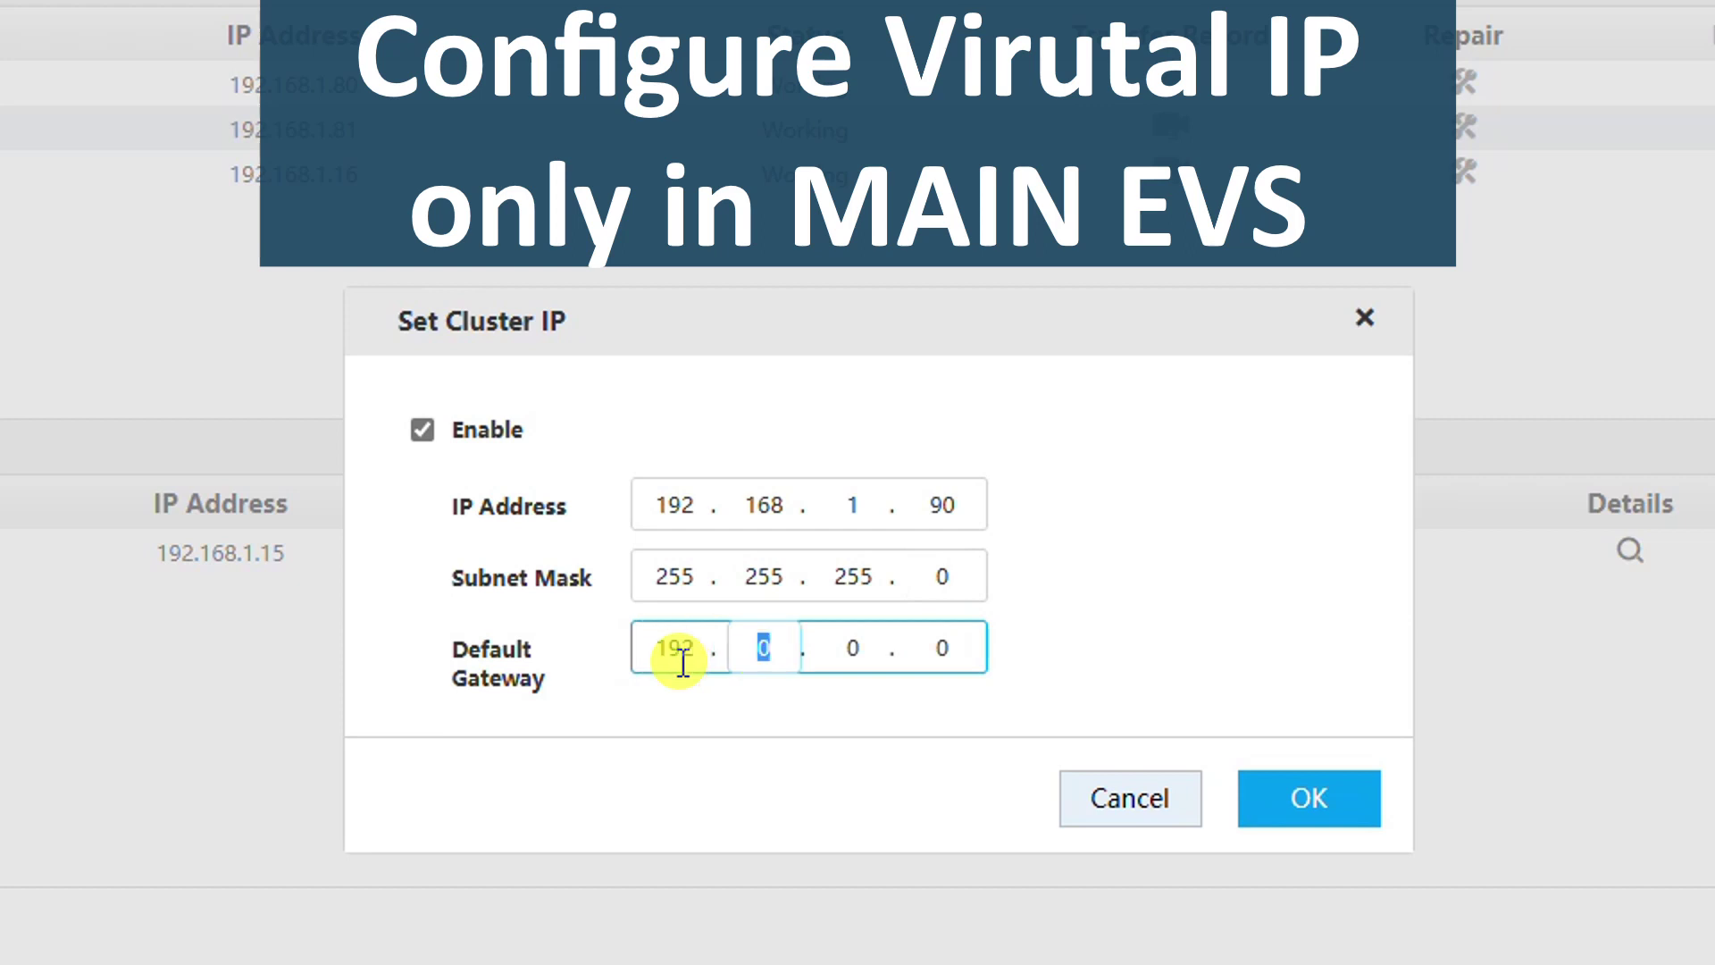
type("168 . ")
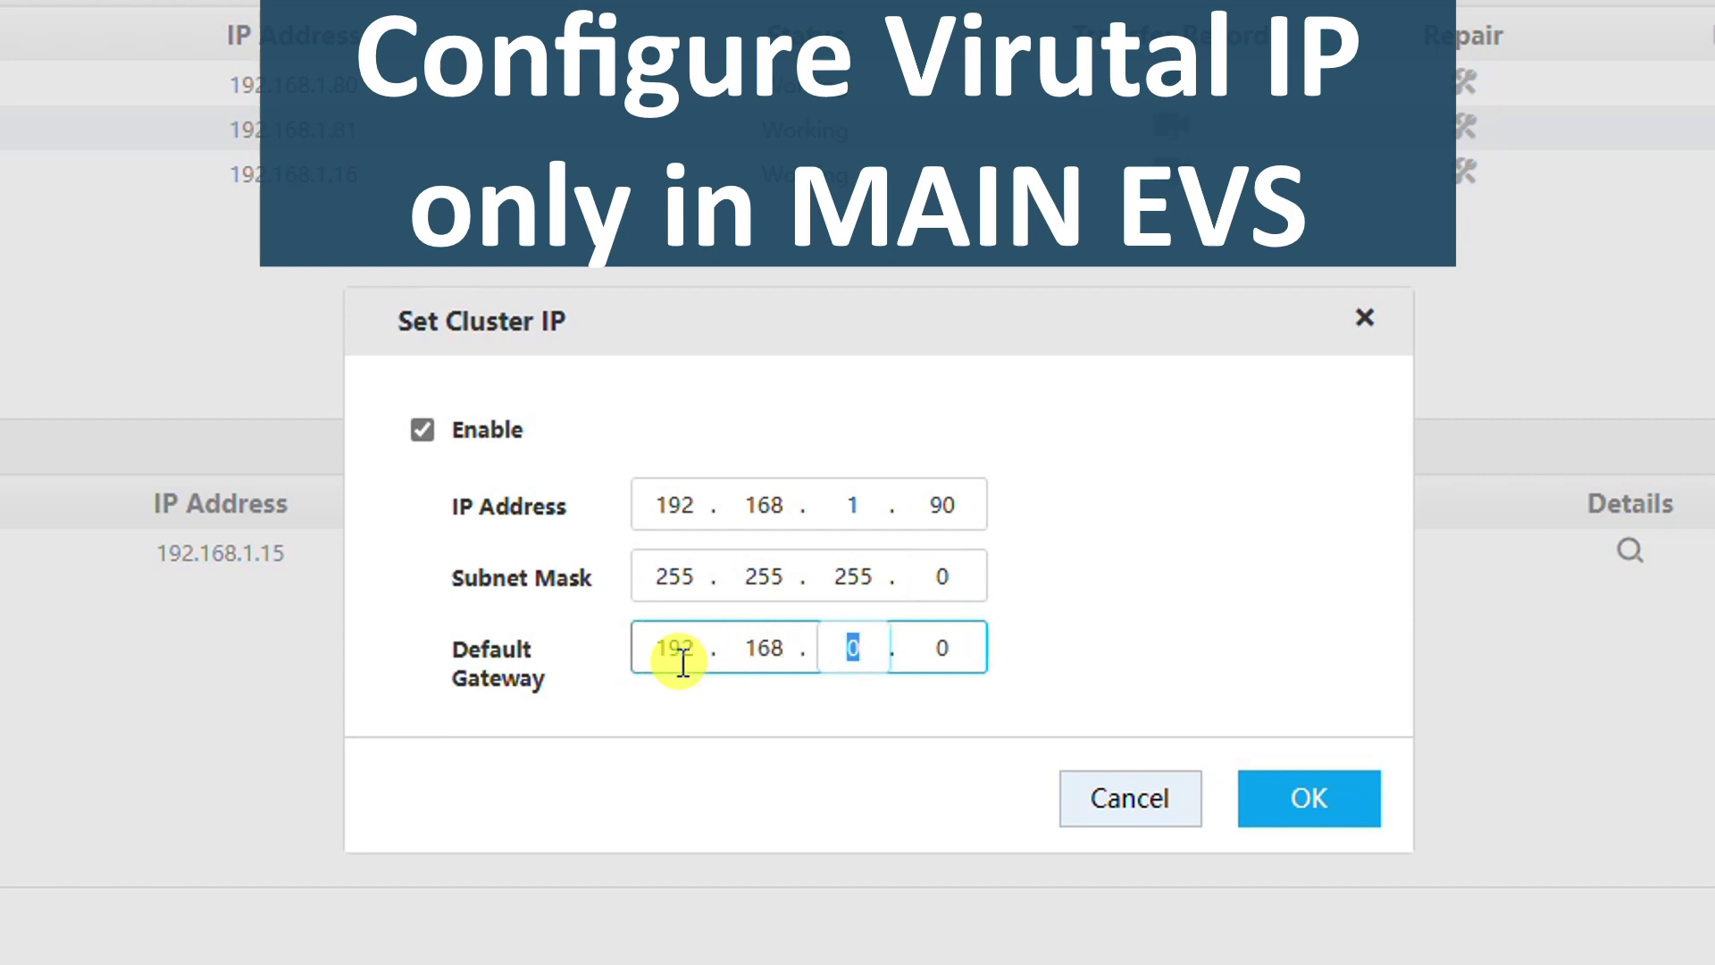
type("1")
key("period")
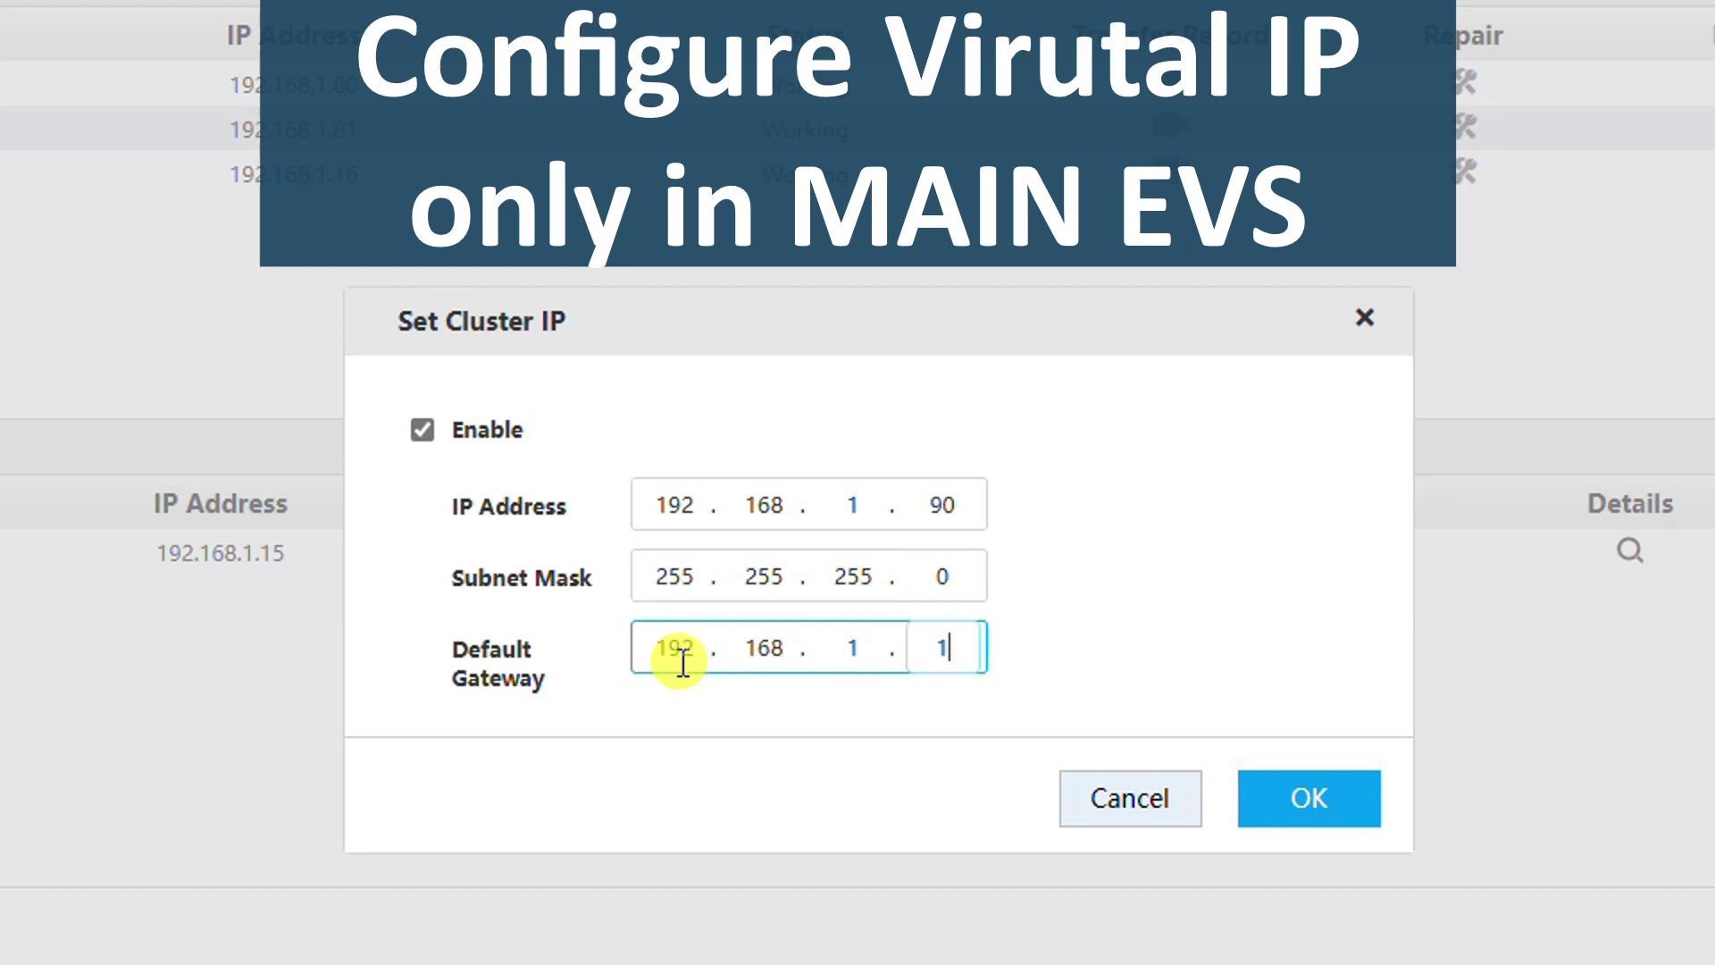
- Save the 192.168.1.90 cluster IP, then log in to 192.168.1.81 and open Cluster Configuration
left_click(1302, 792)
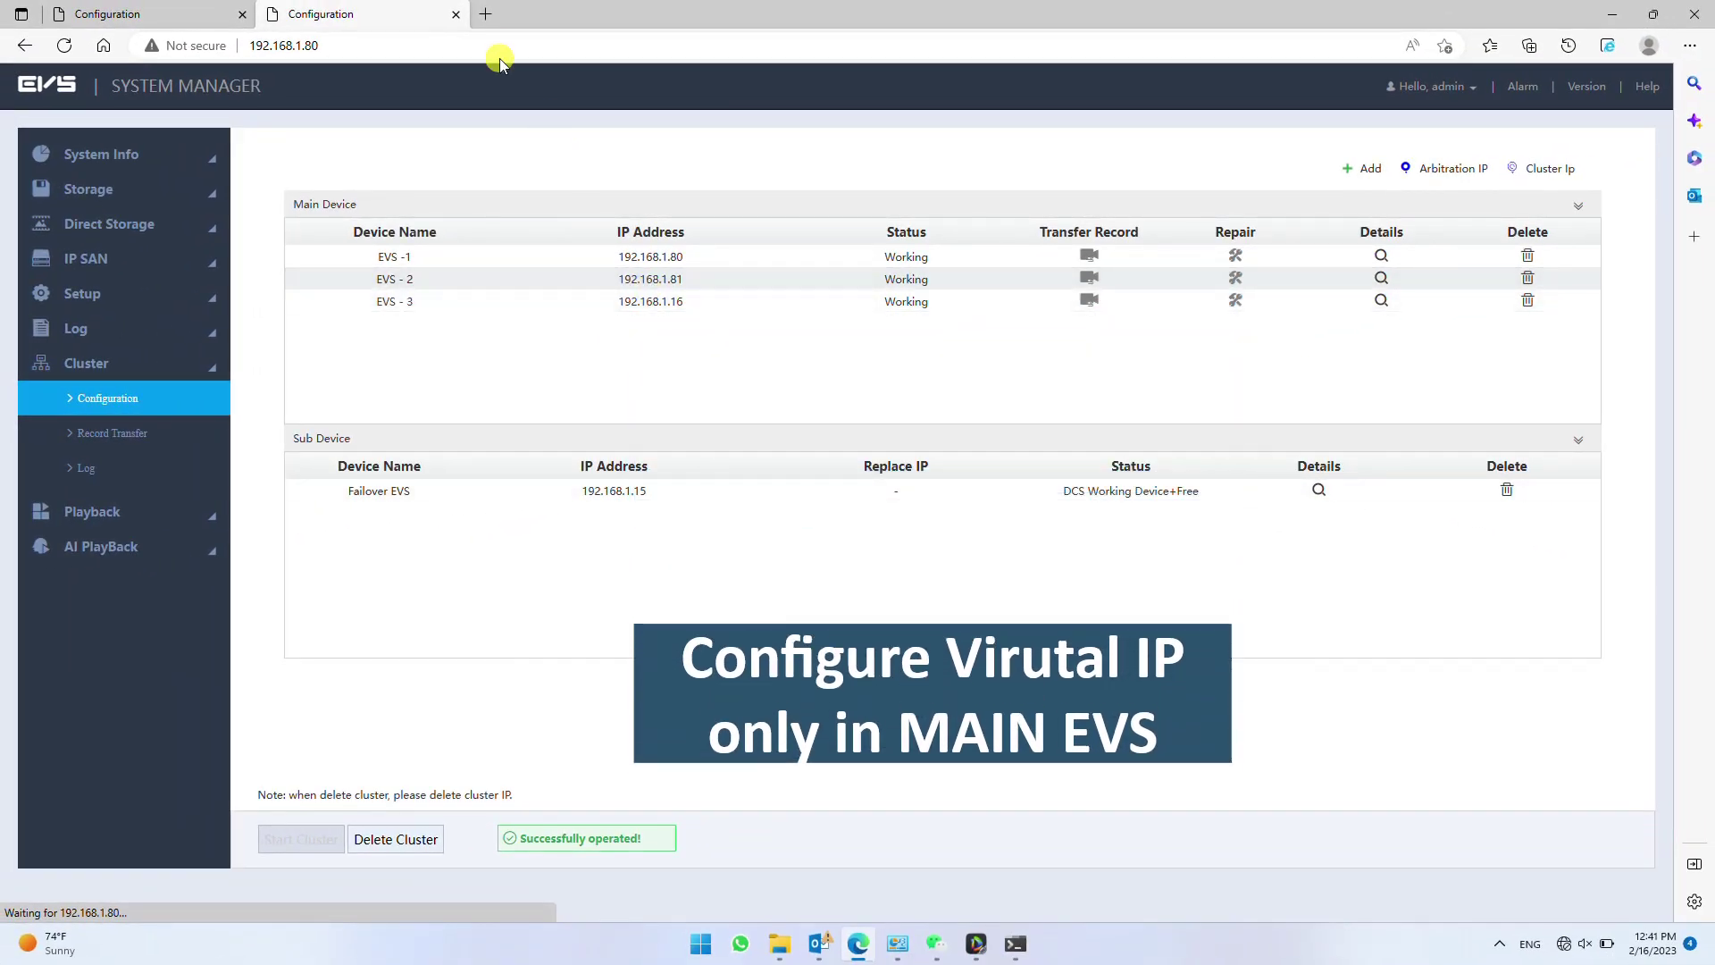
left_click(486, 13)
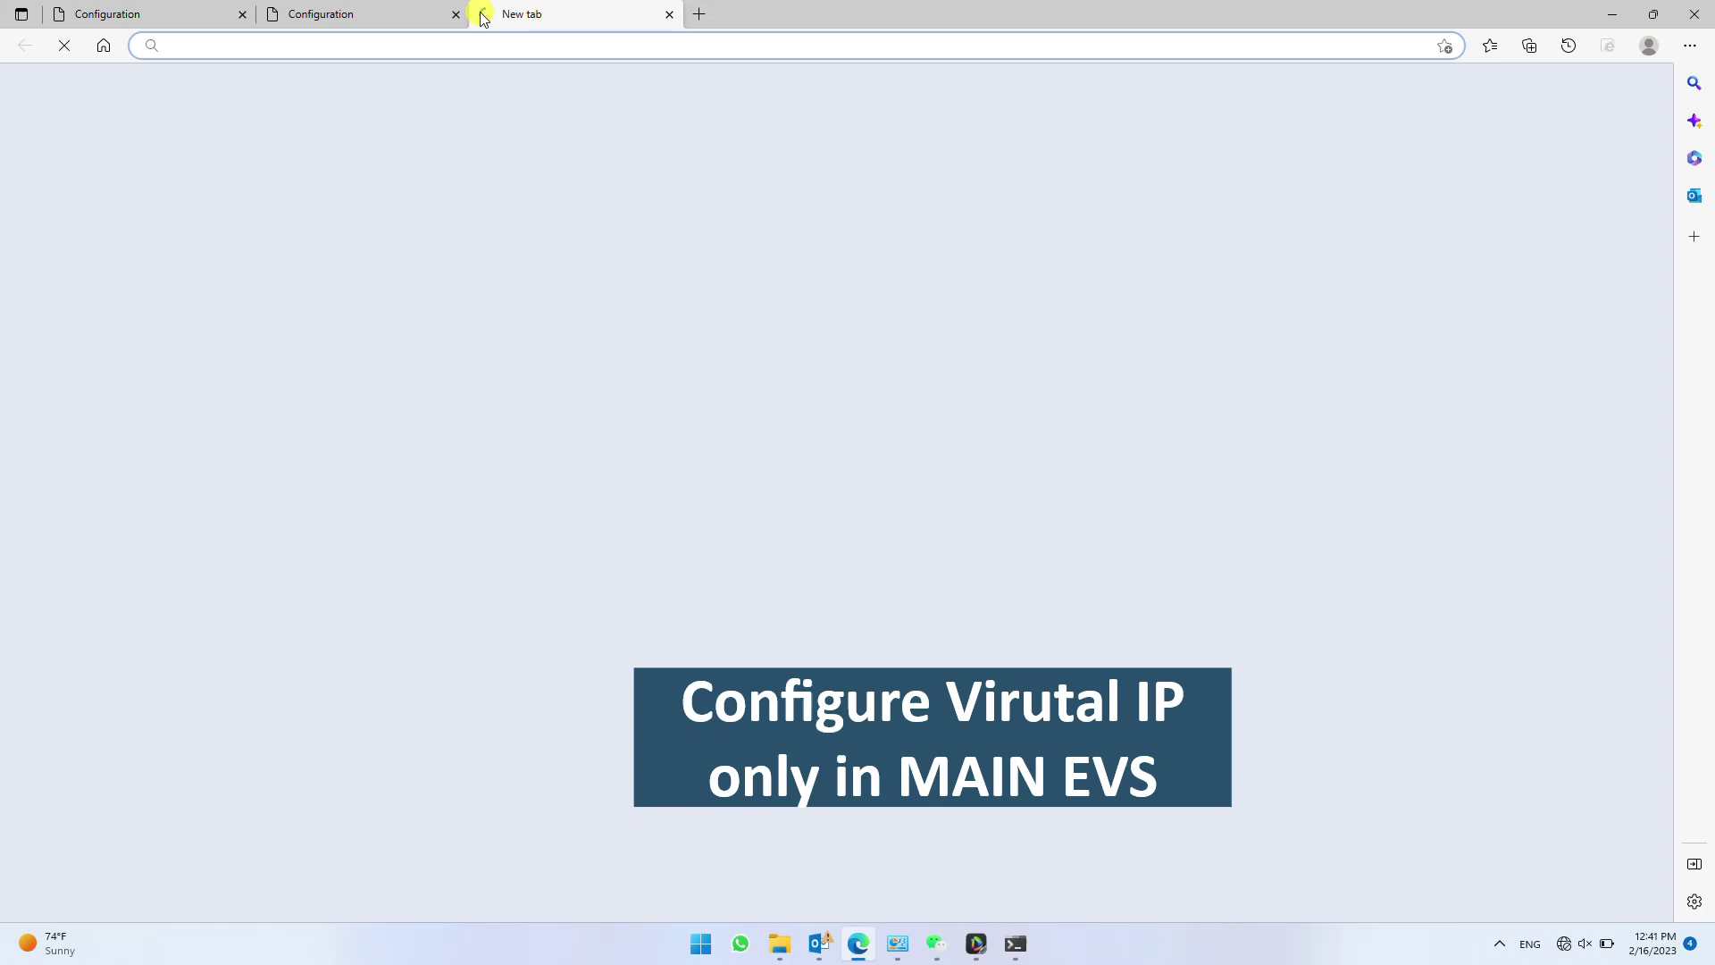
type("192.168")
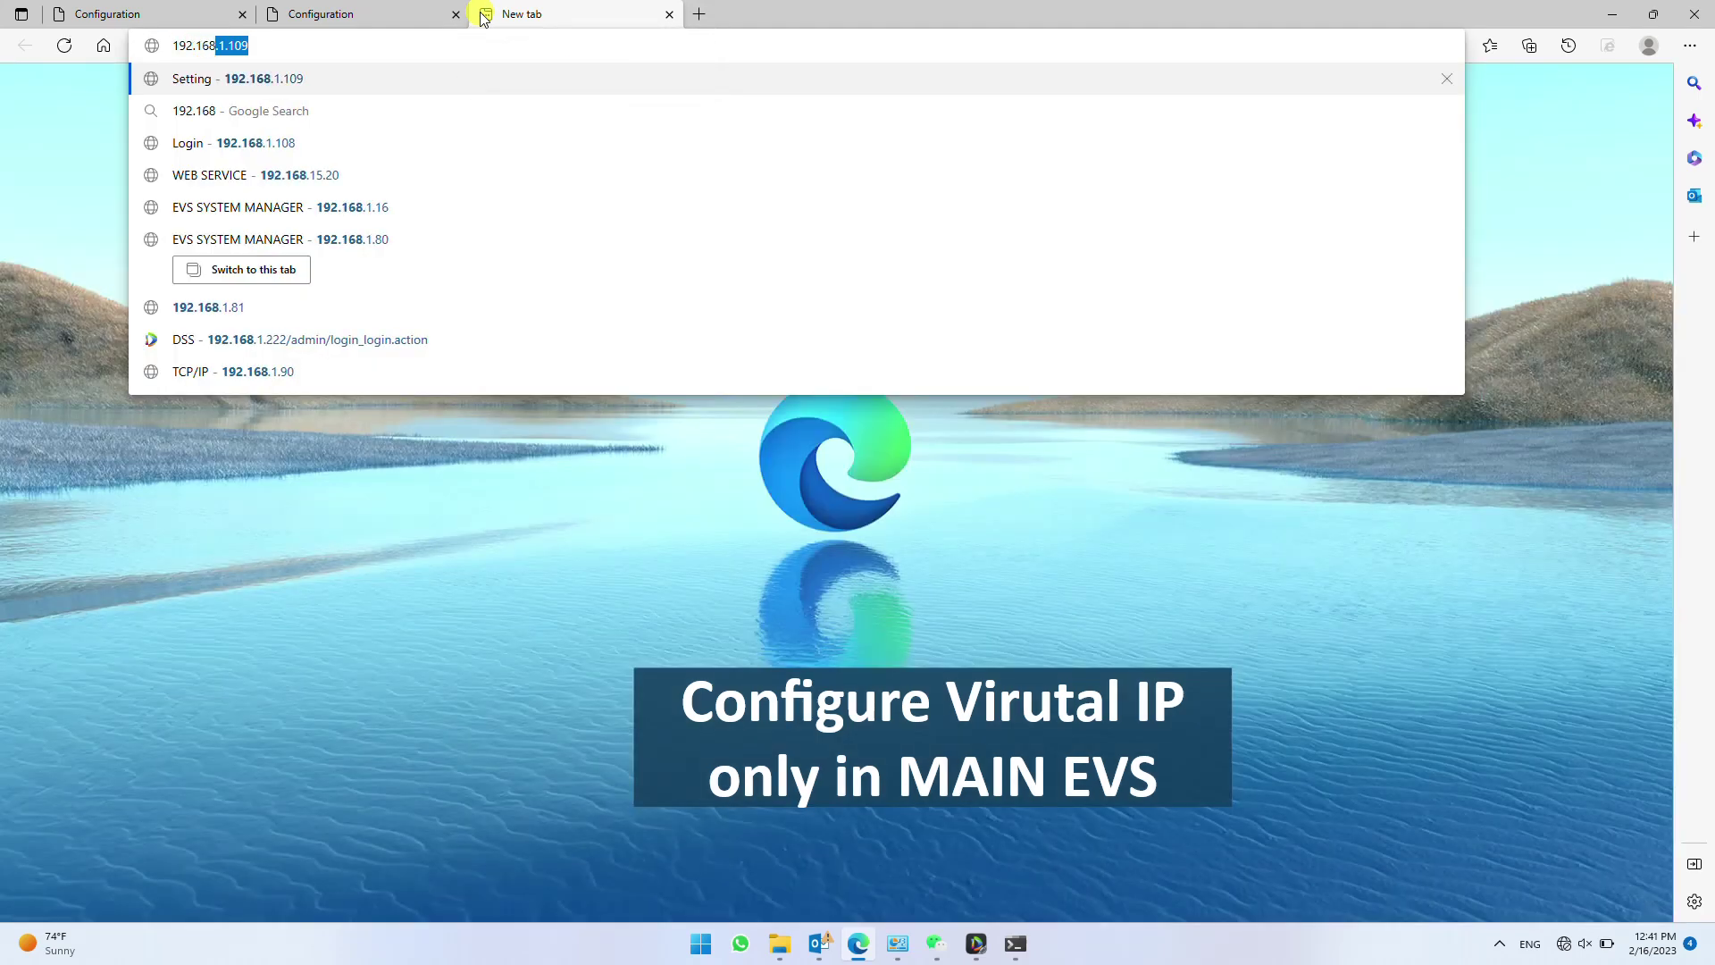
type(".1.")
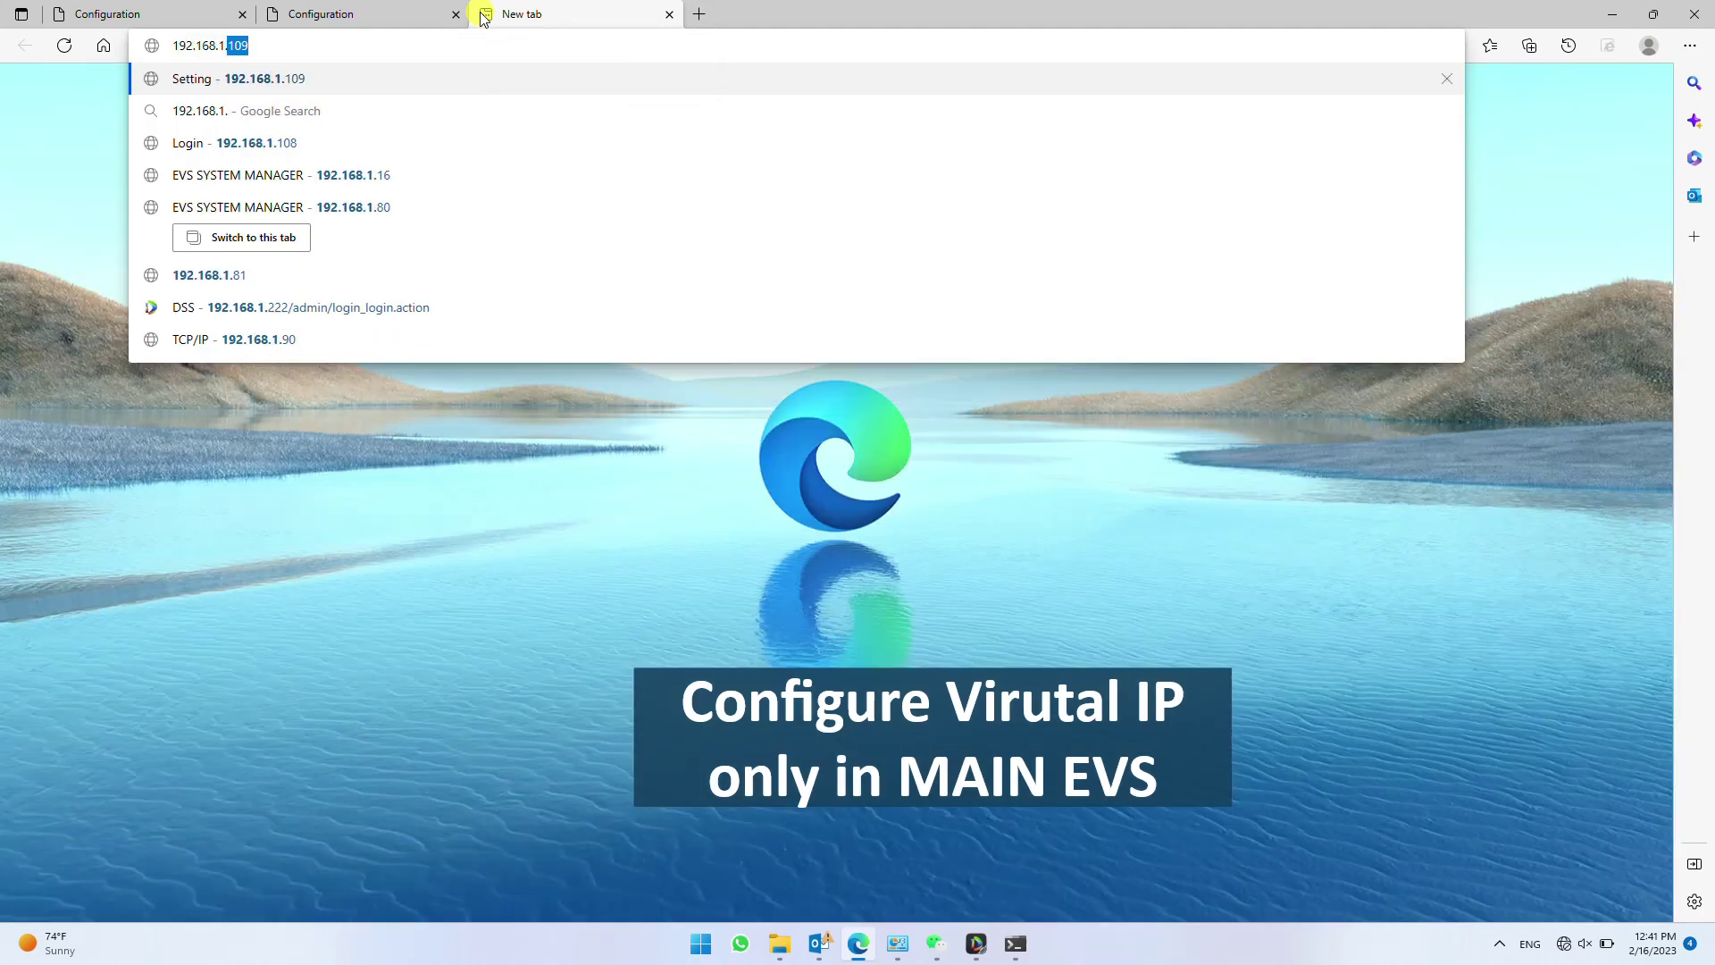
type("81")
key("Return")
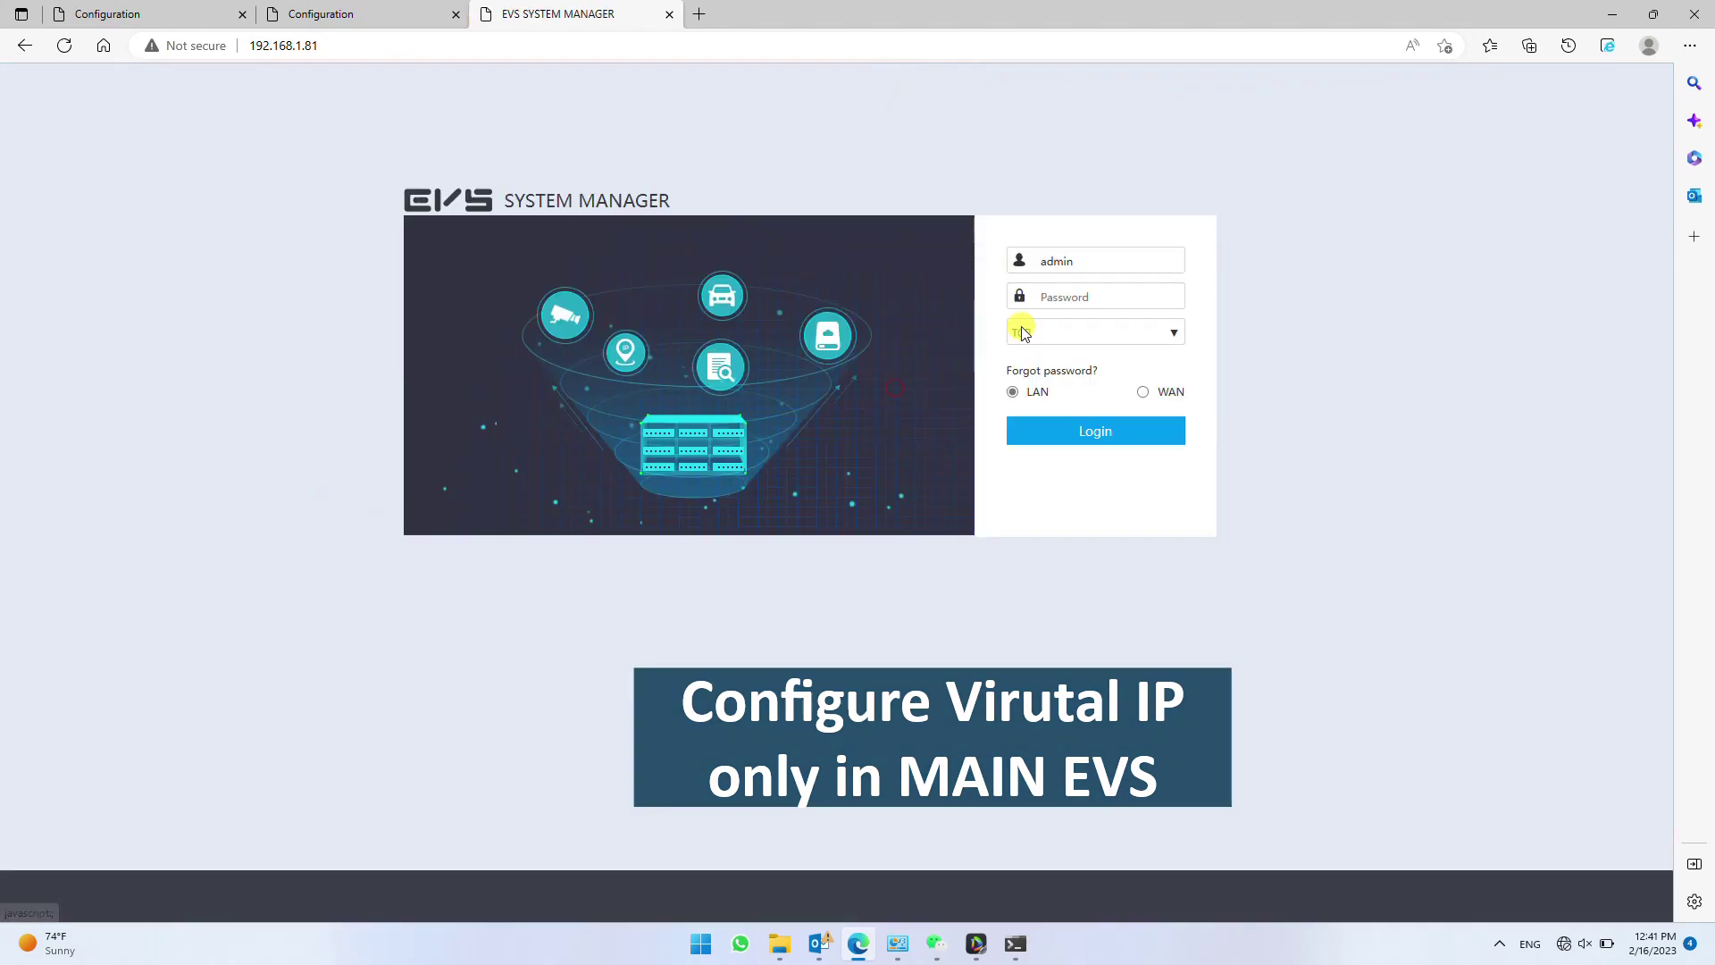
key("Return")
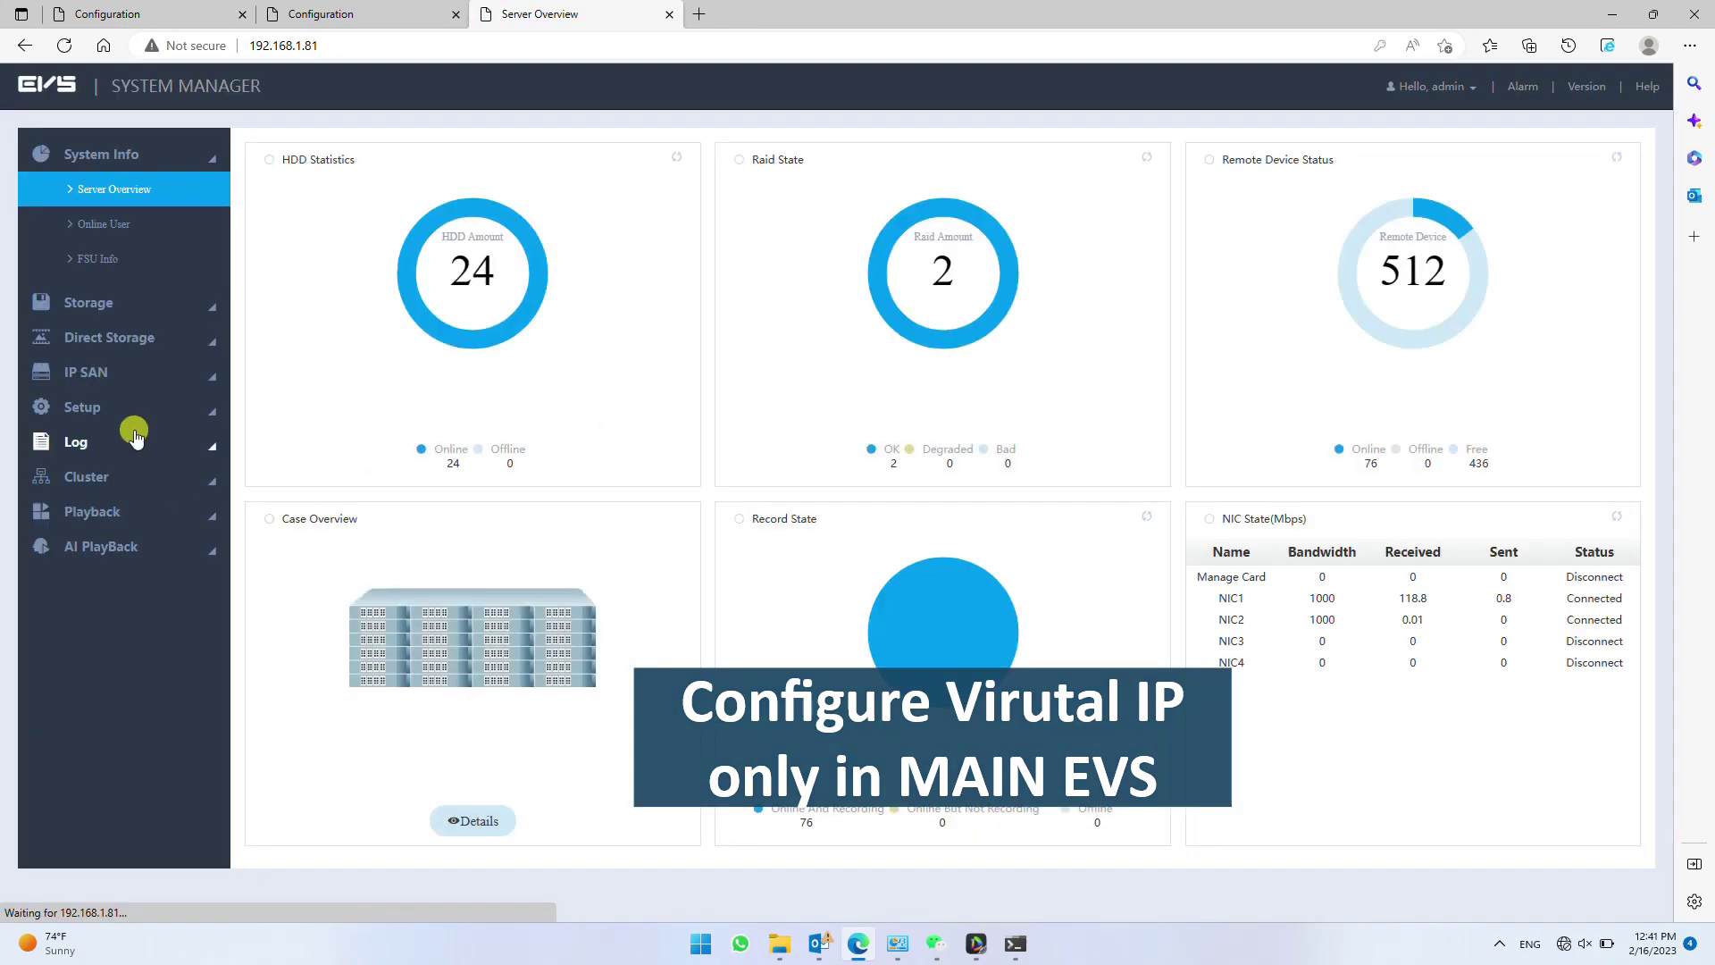
left_click(127, 477)
left_click(119, 397)
- Enable cluster IP 192.168.1.91 with mask 255.255.255.0 and gateway, and save
left_click(1513, 170)
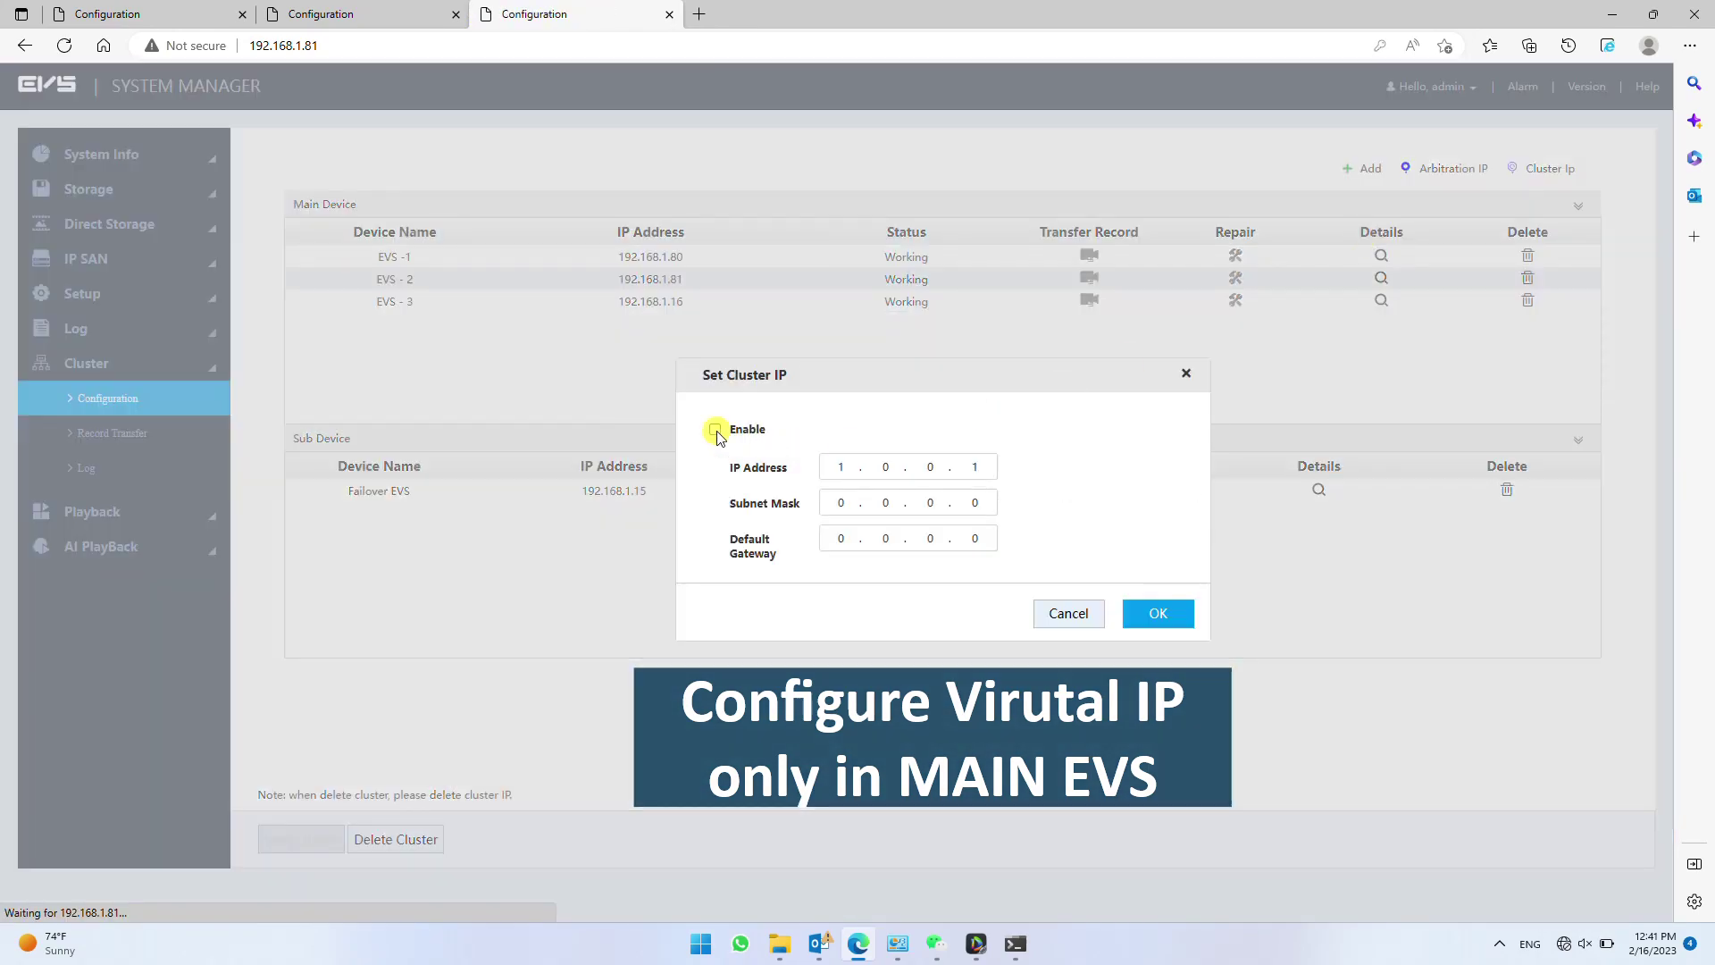
left_click(714, 429)
left_click(842, 466)
type("91")
left_click(844, 500)
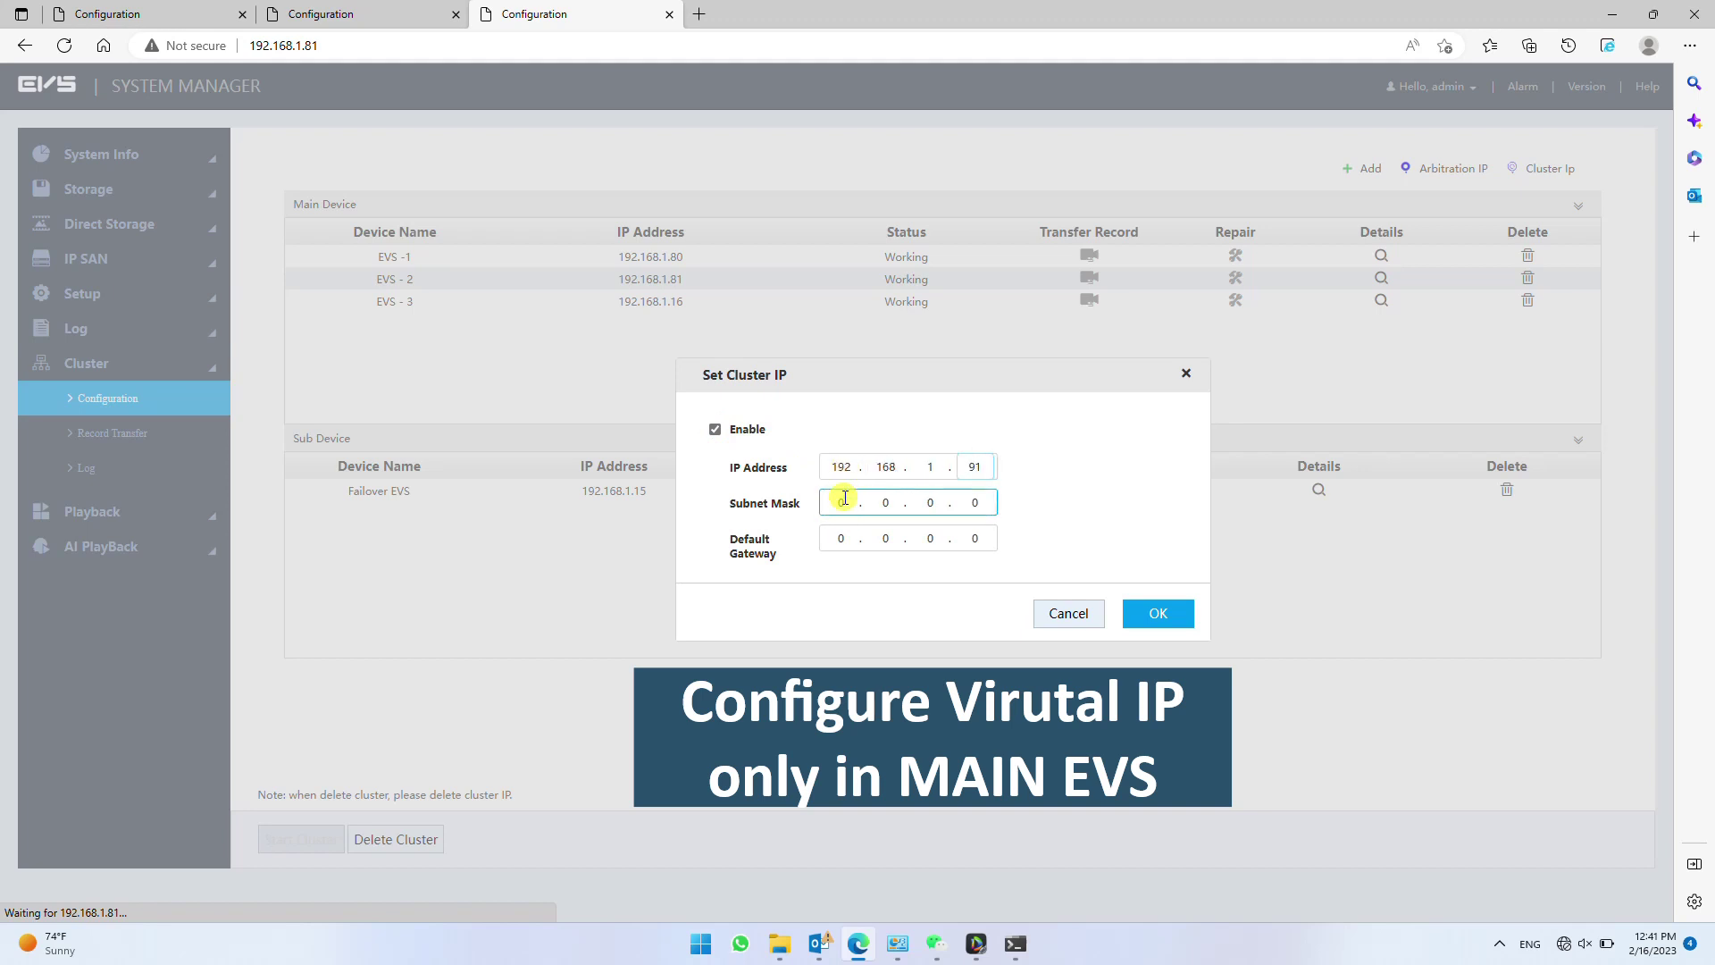
left_click(844, 537)
type("192.168.1.1")
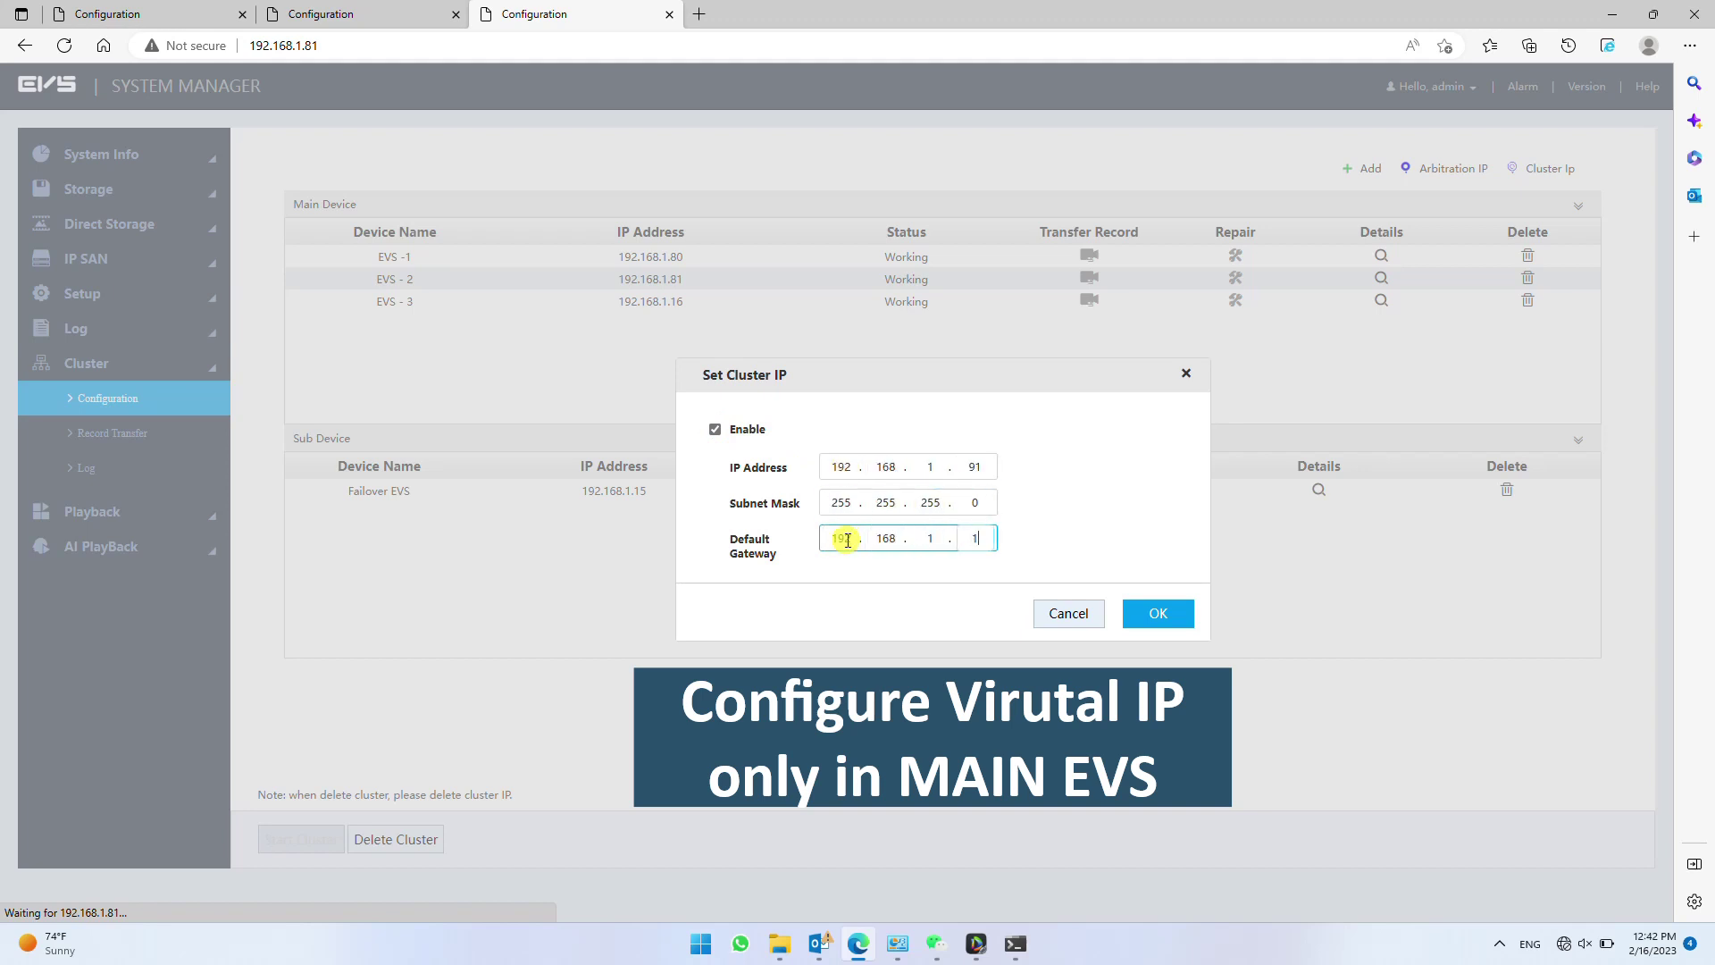
left_click(1158, 613)
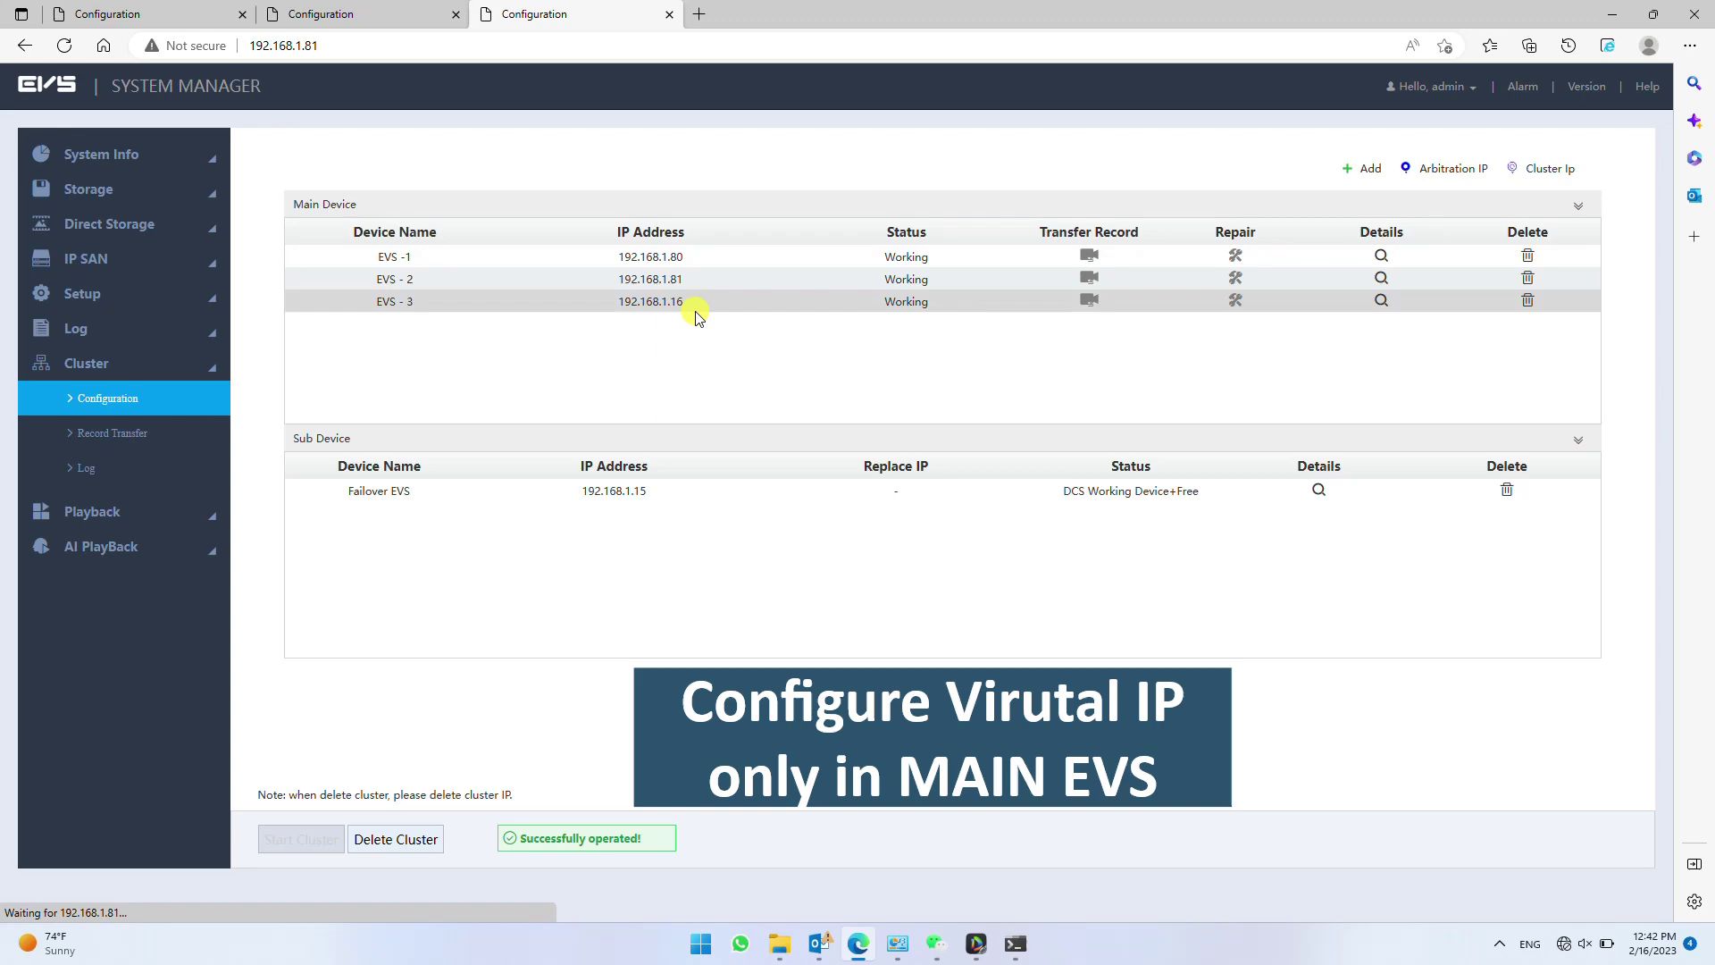
- Log in to the EVS at 192.168.1.16 in a new browser tab
left_click(699, 14)
type("192.168.1.16")
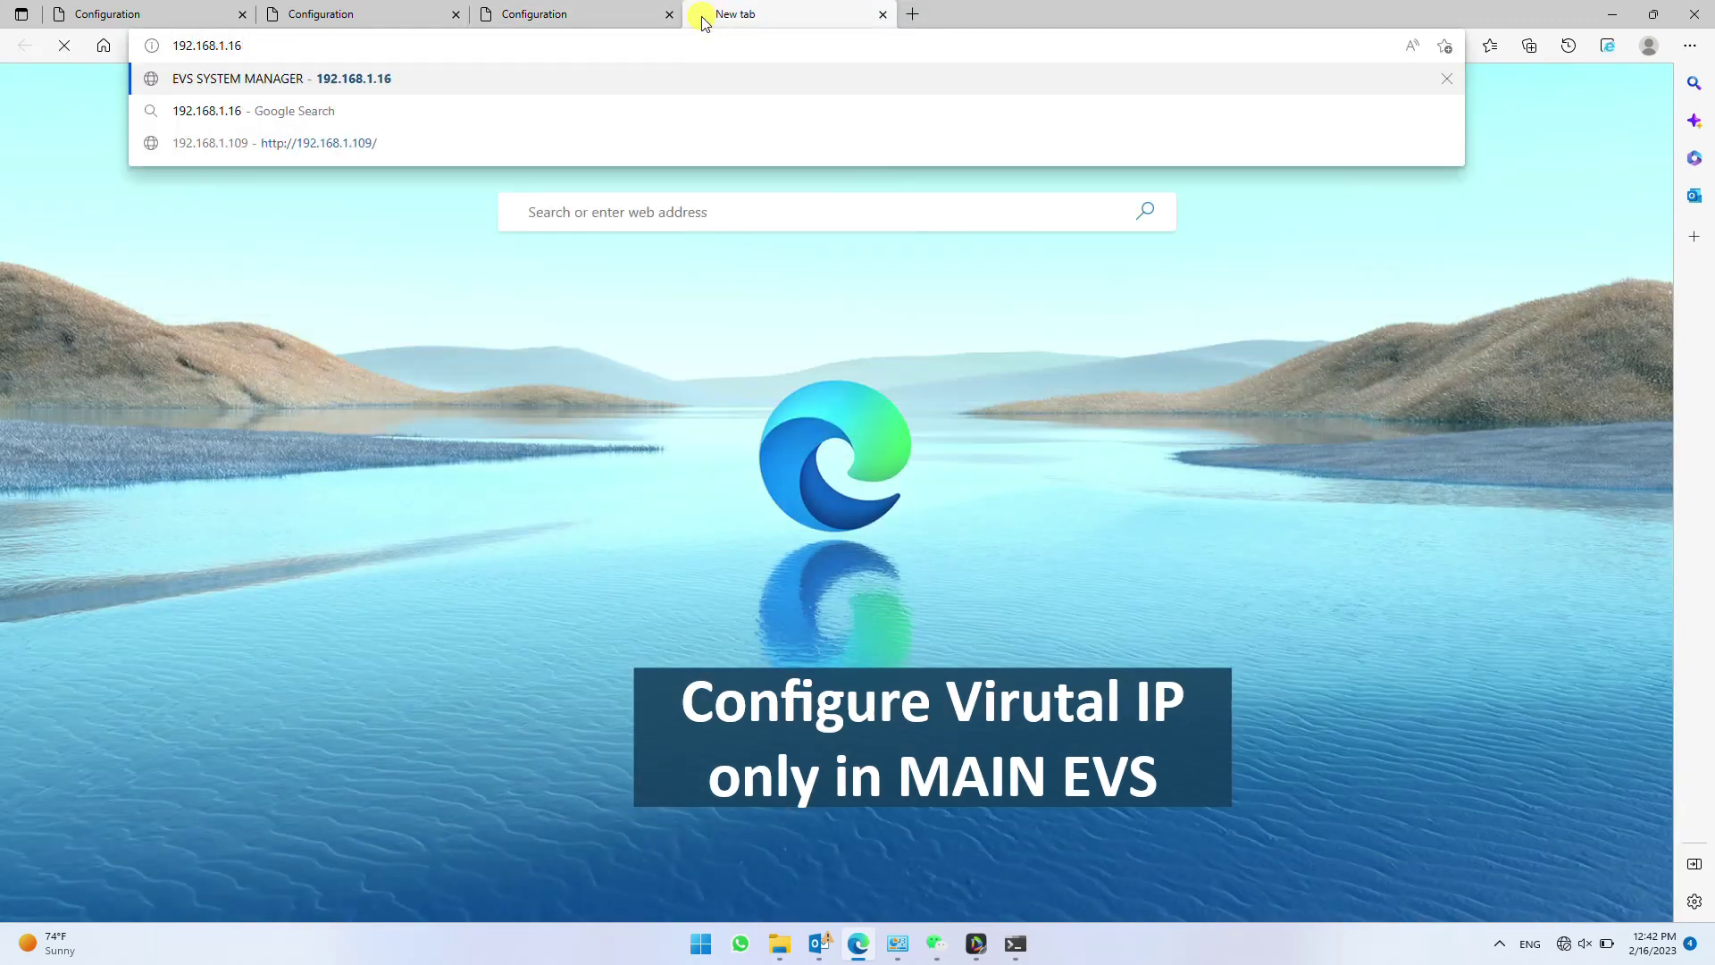
key("Return")
left_click(1054, 297)
type("********")
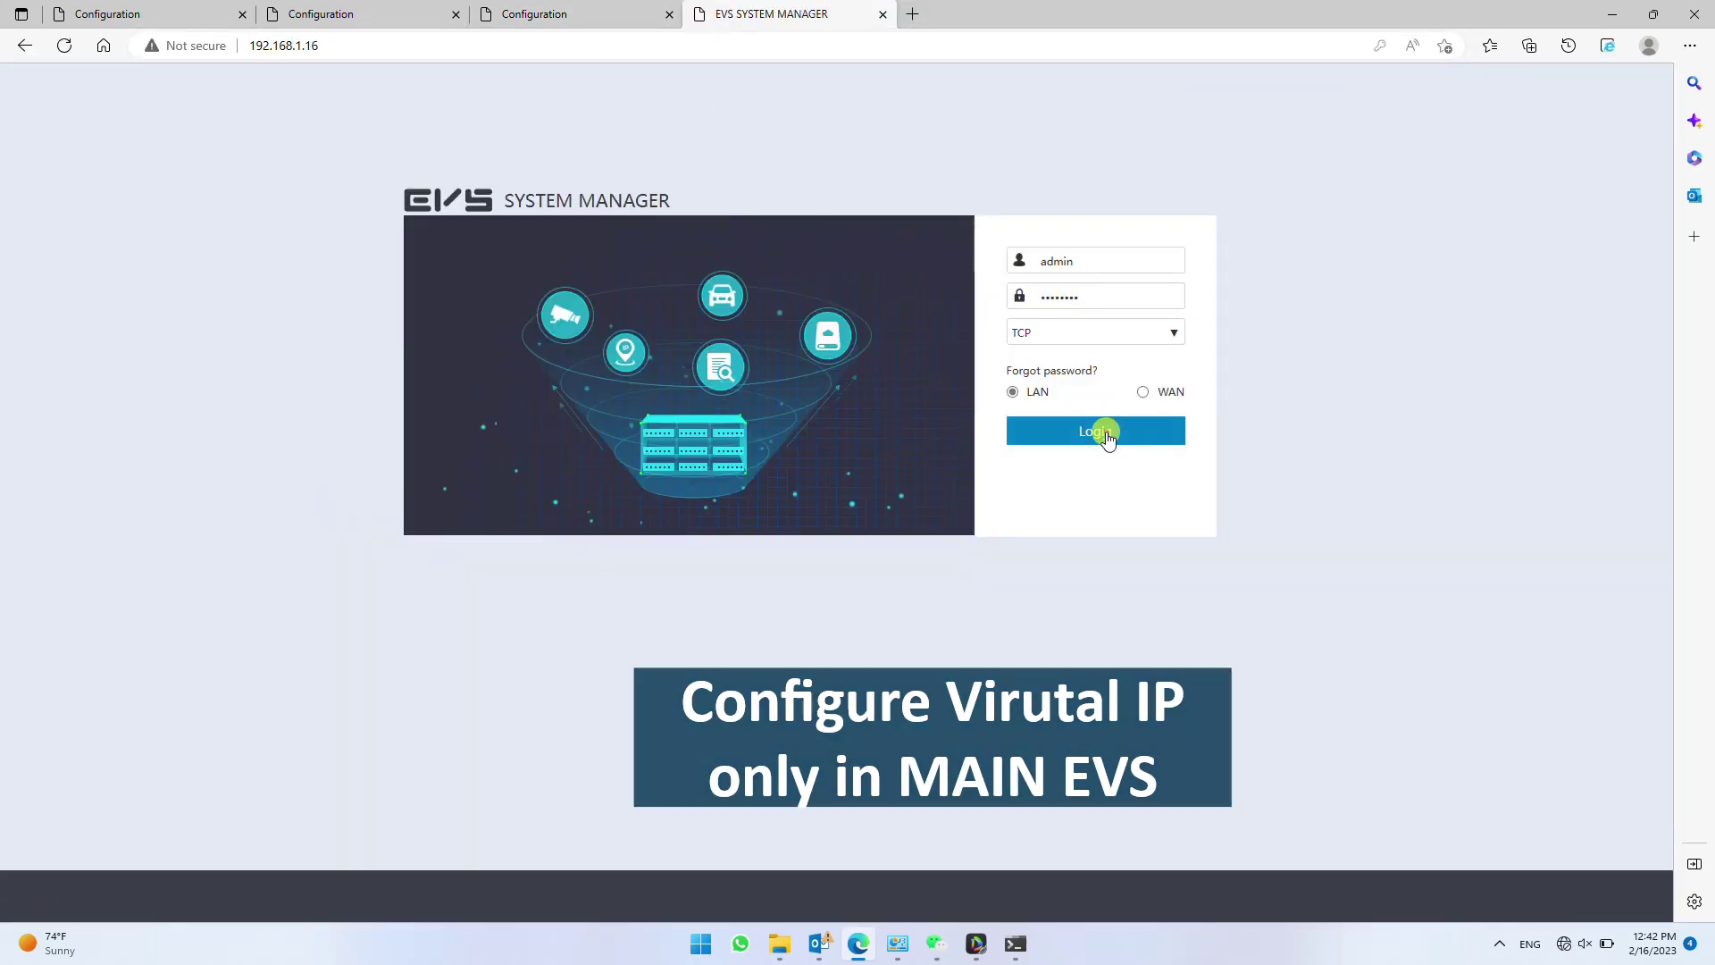
left_click(1102, 432)
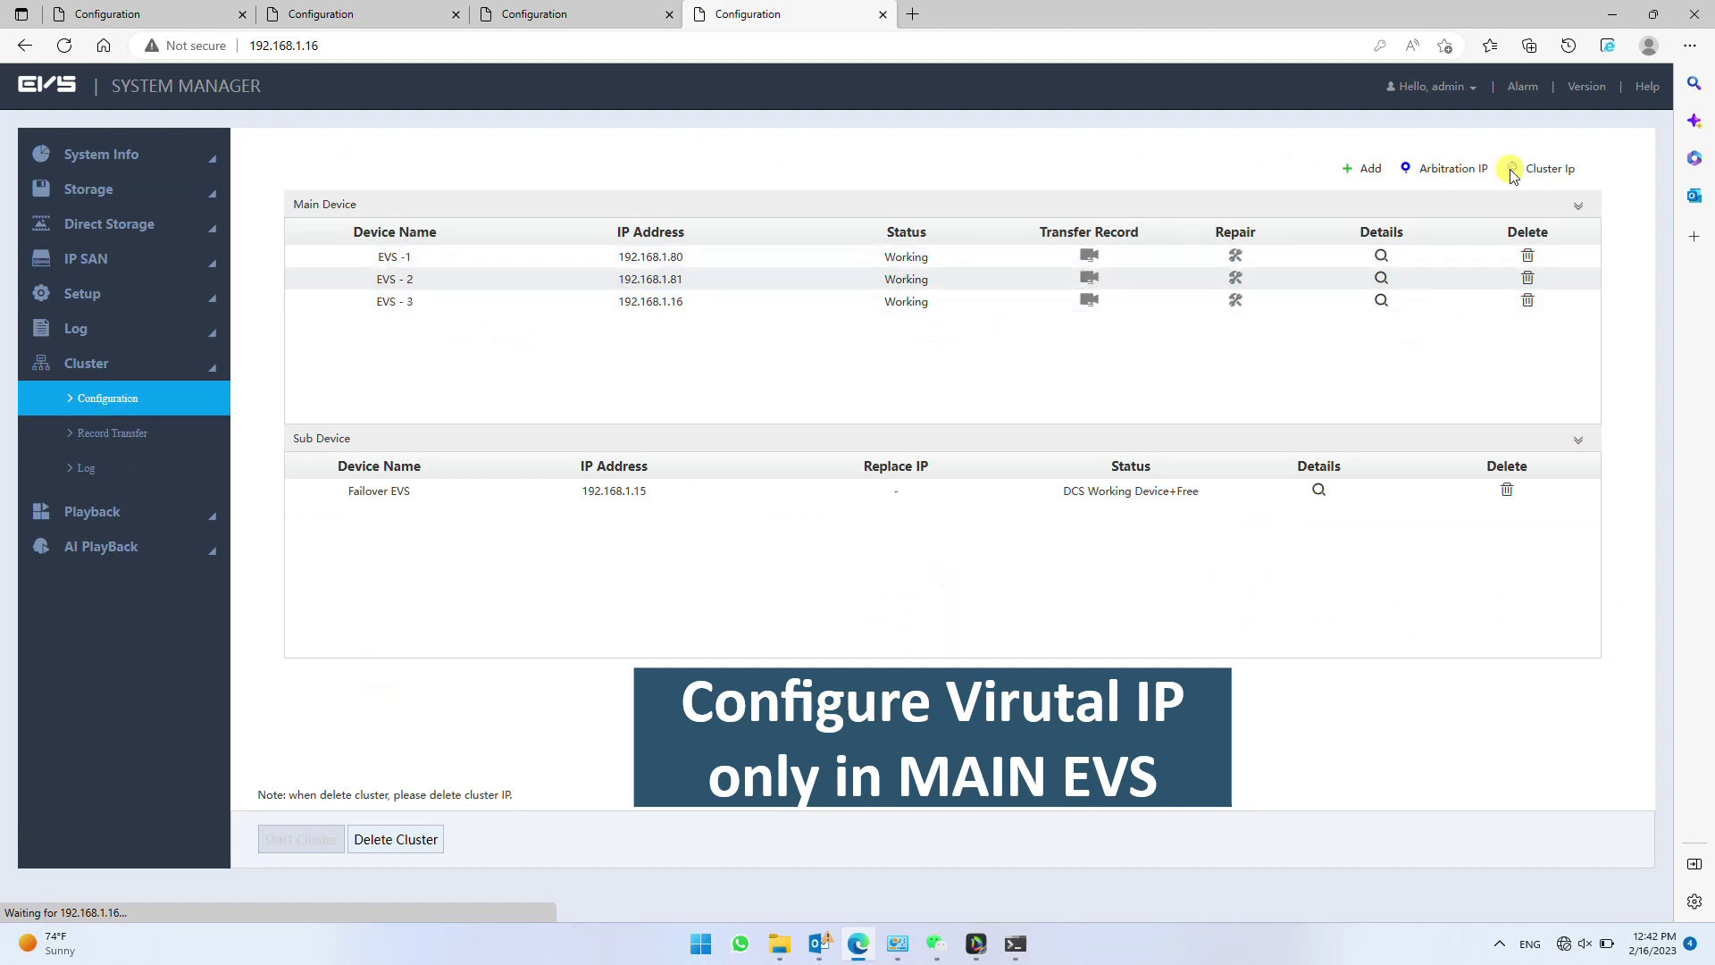
- Enable the cluster virtual IP 192.168.1.92 and save it
left_click(1511, 170)
left_click(848, 466)
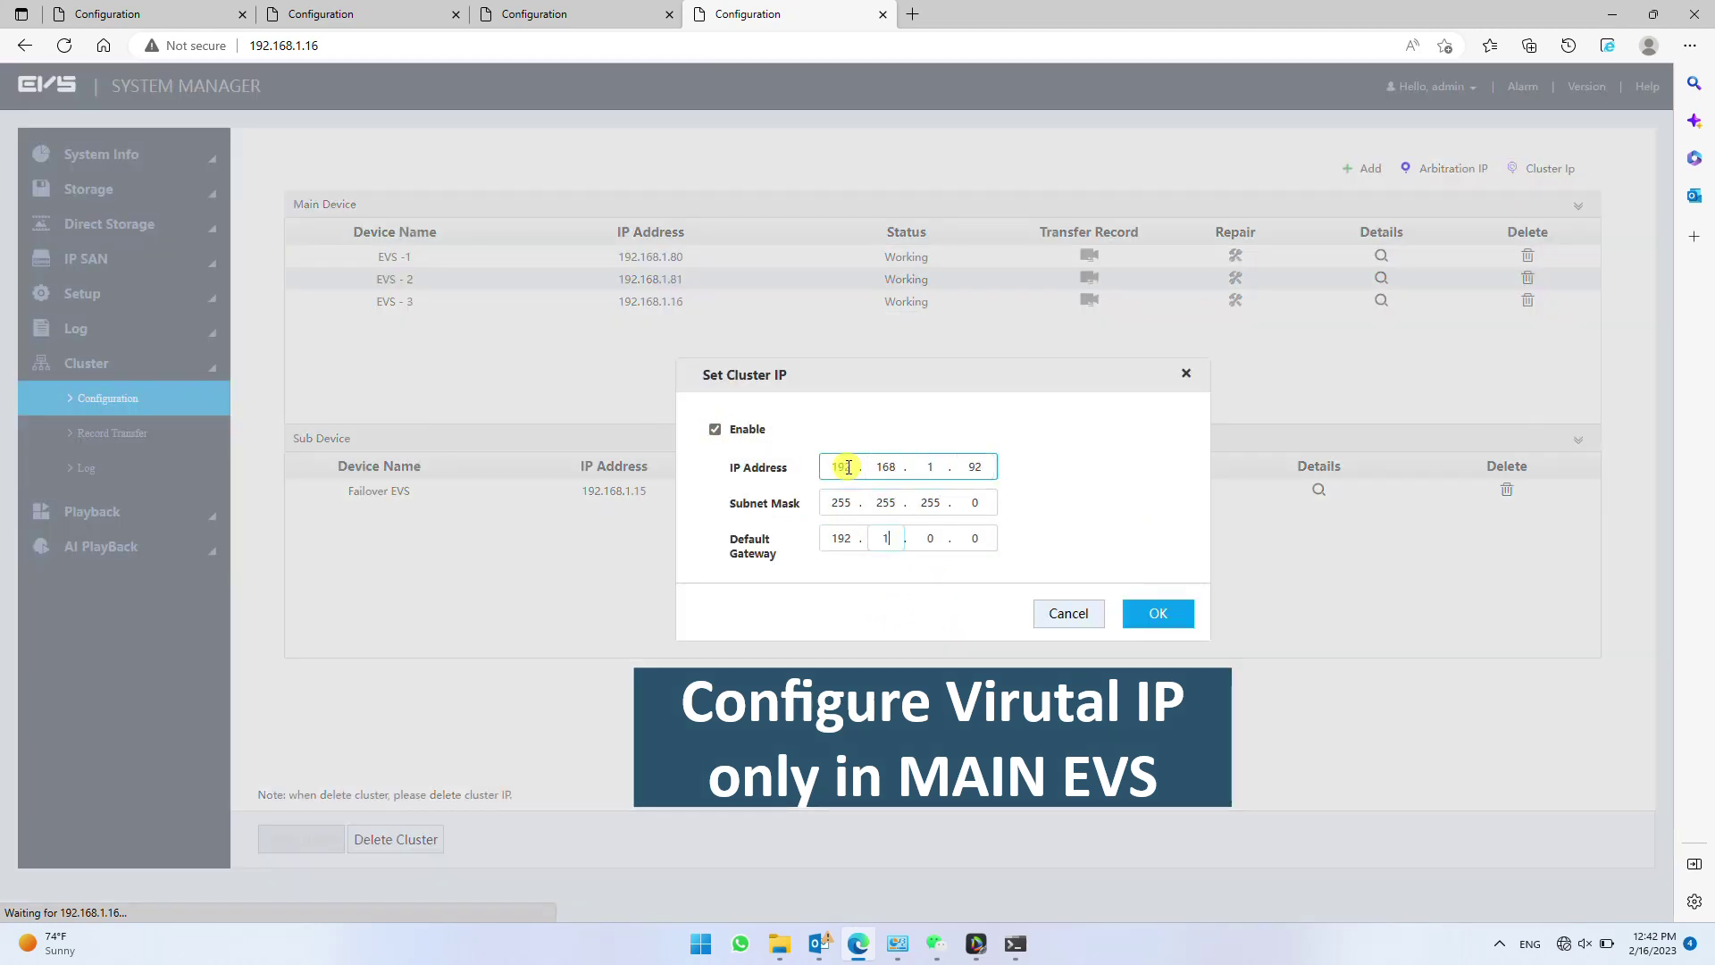
left_click(1160, 613)
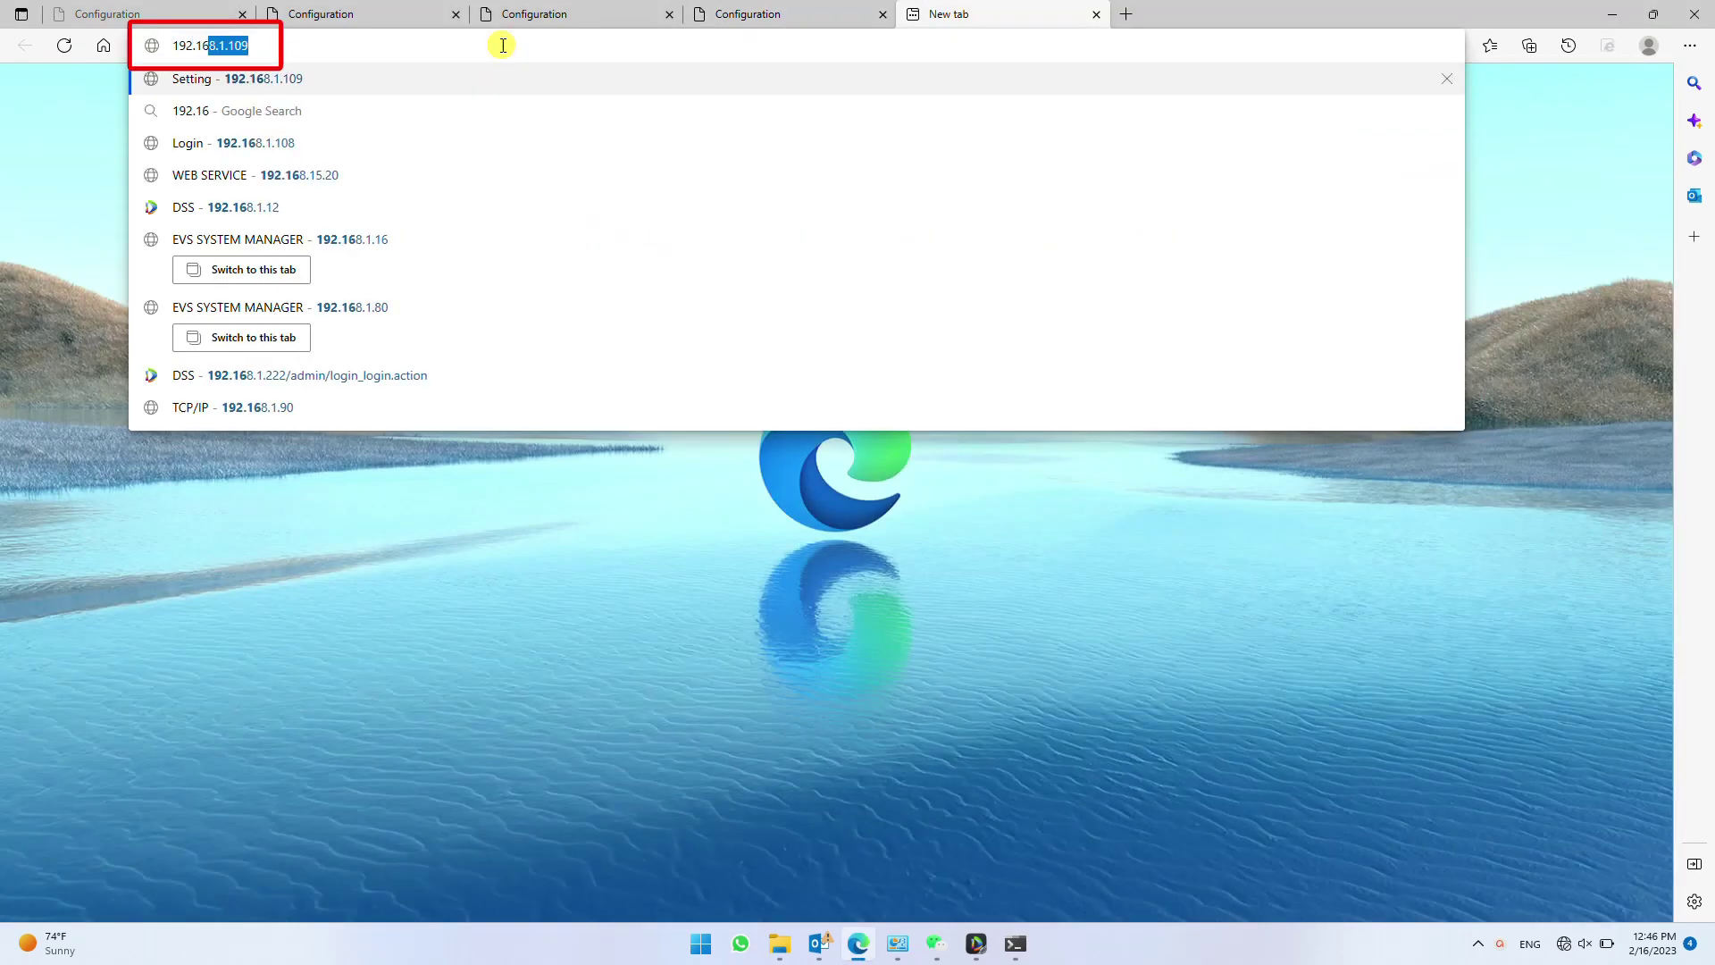
- Go to DSS Pro at 192.168.1.12 and start adding a device from the Device page
type("8.1.12/admin/login_login.action")
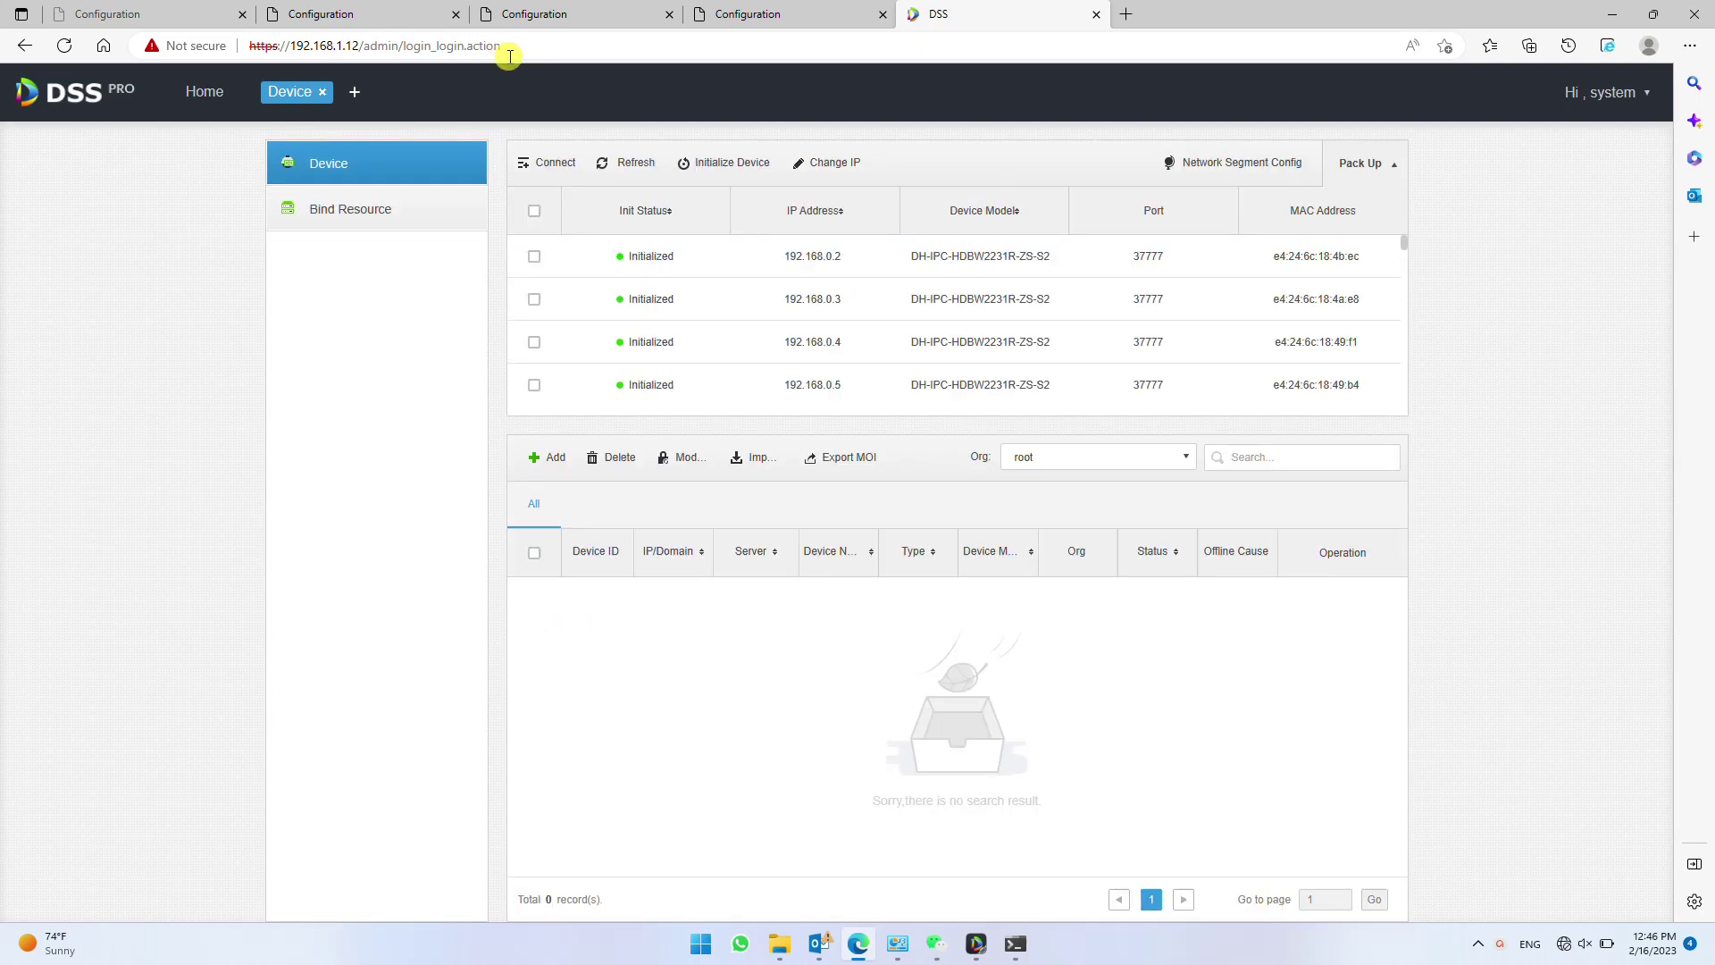
left_click(547, 460)
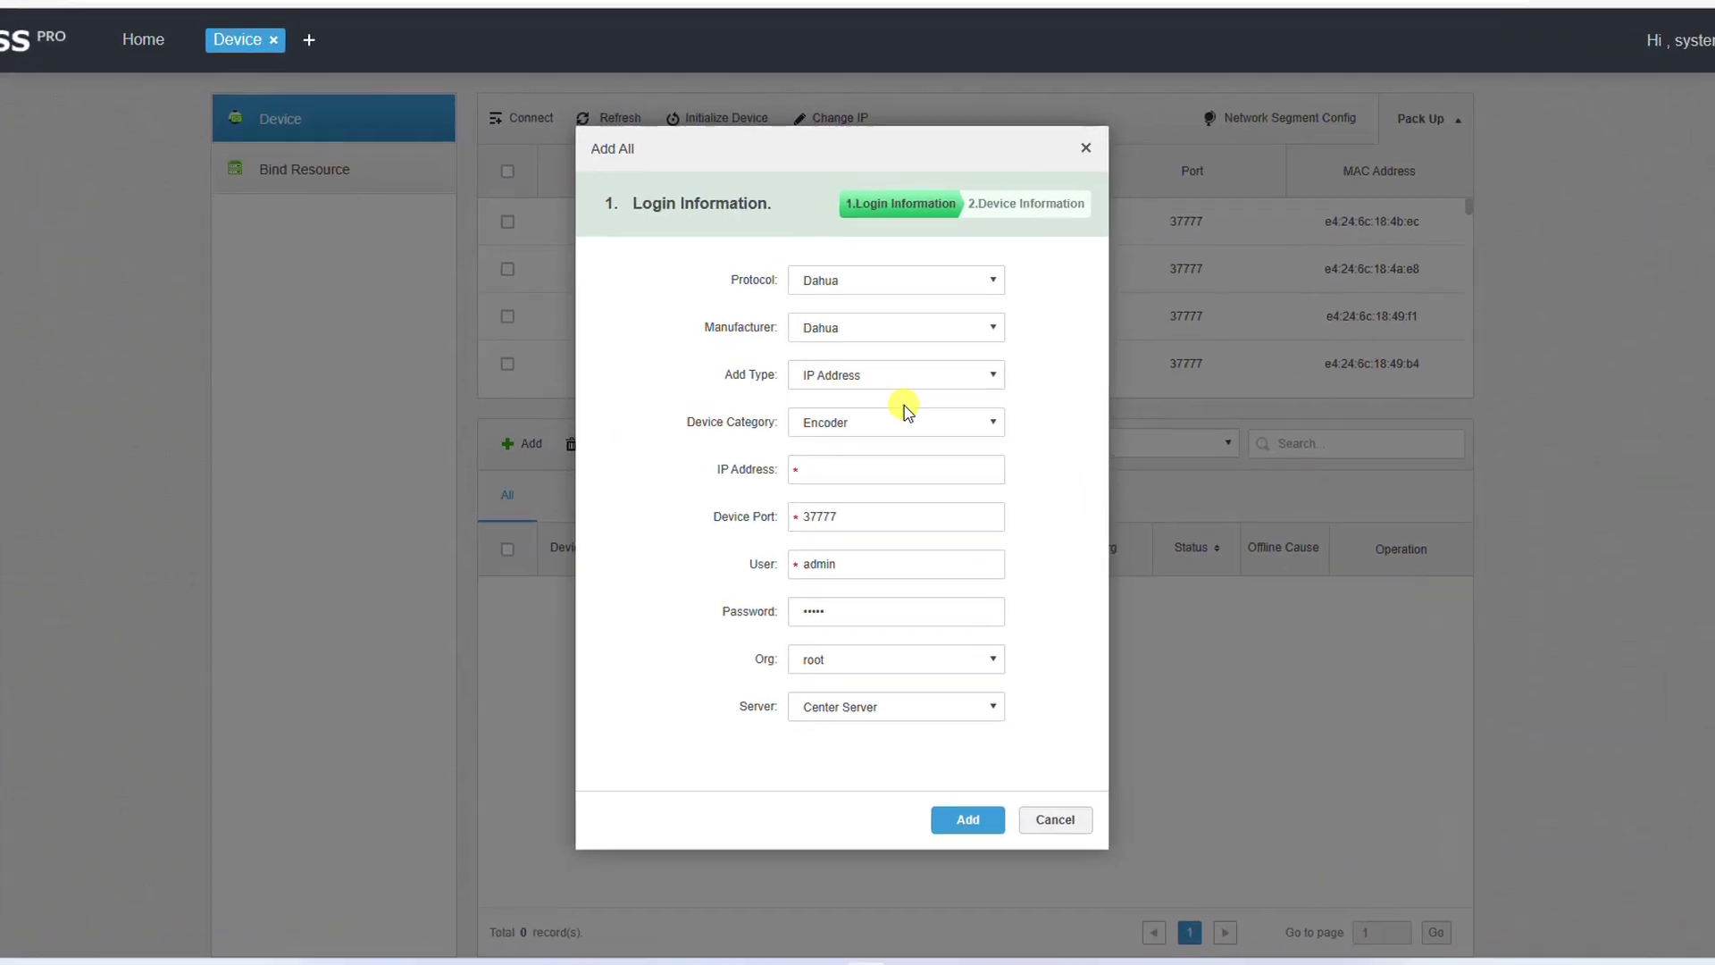
- Enter Encoder device at IP 192.168.1.90 with its password and submit the login details
left_click(909, 415)
left_click(871, 449)
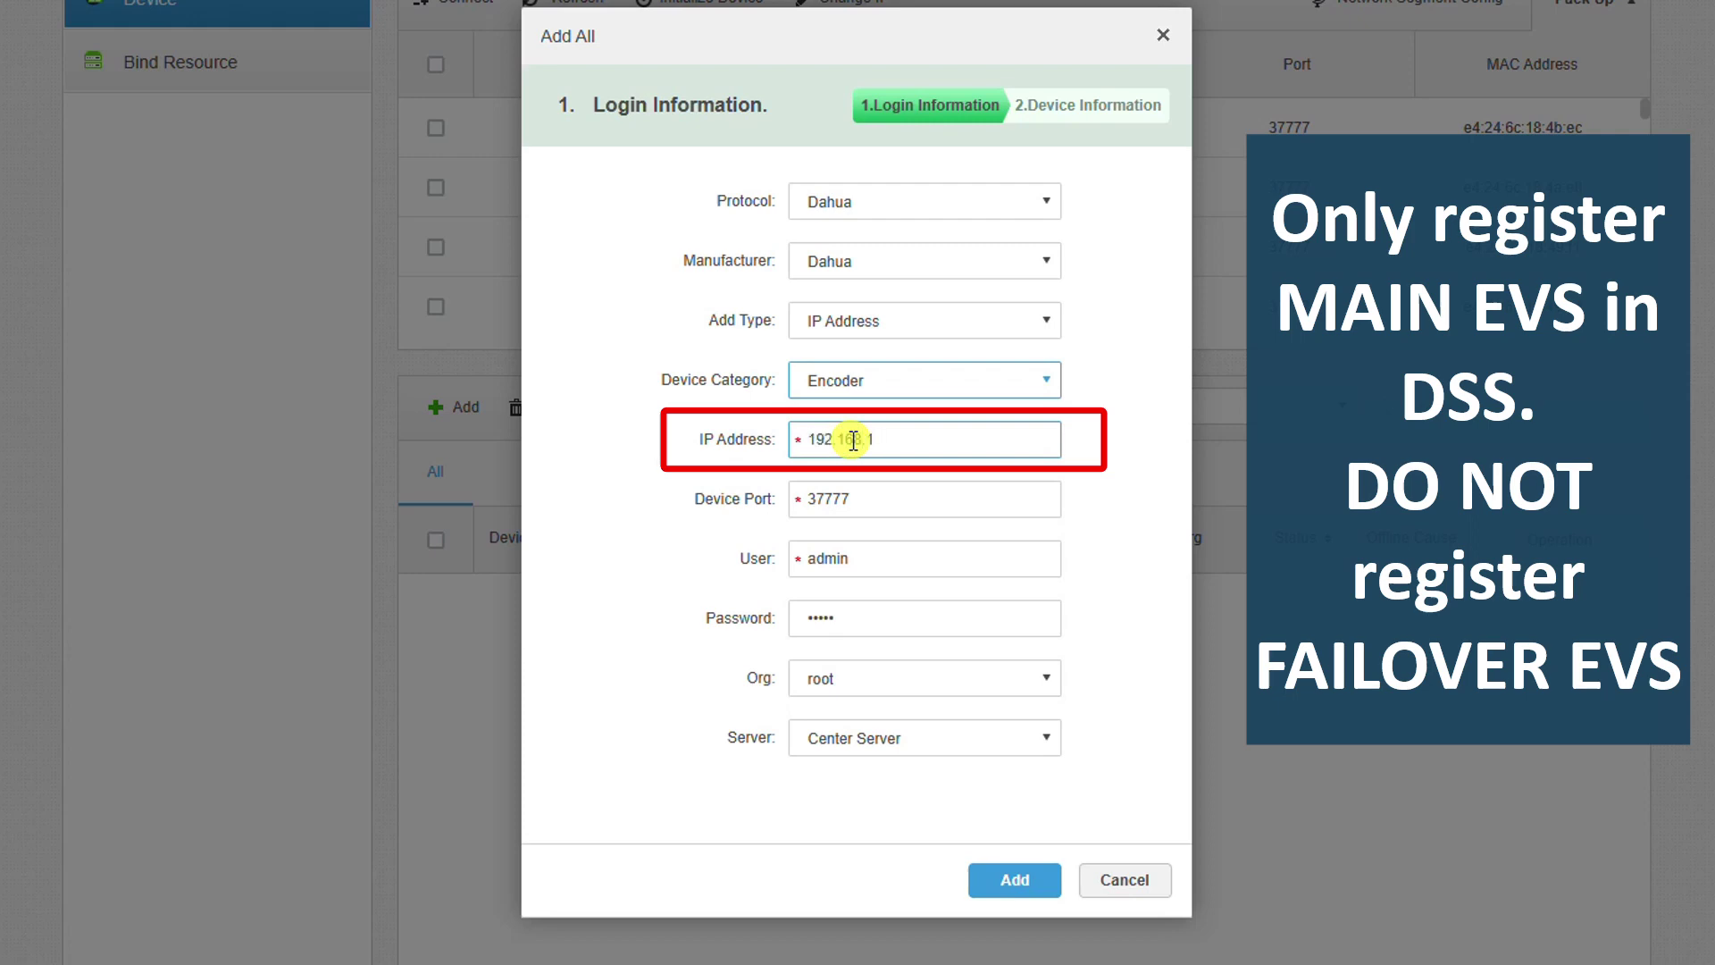
type("192.168.1.90")
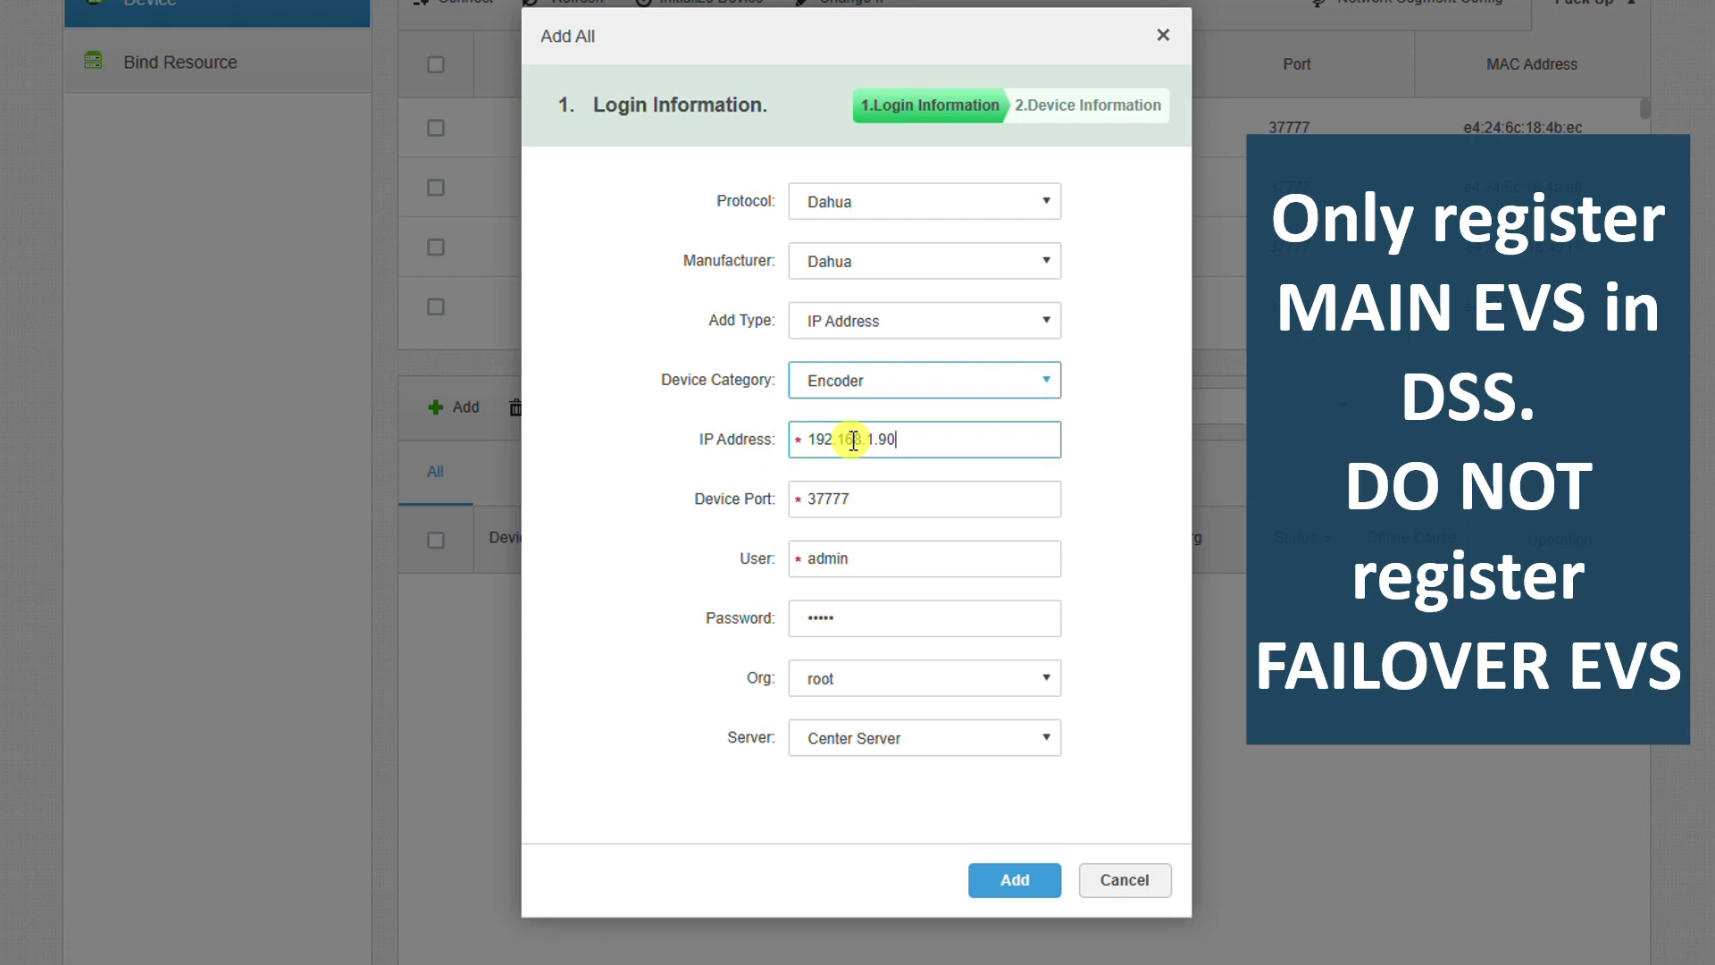
double_click(863, 609)
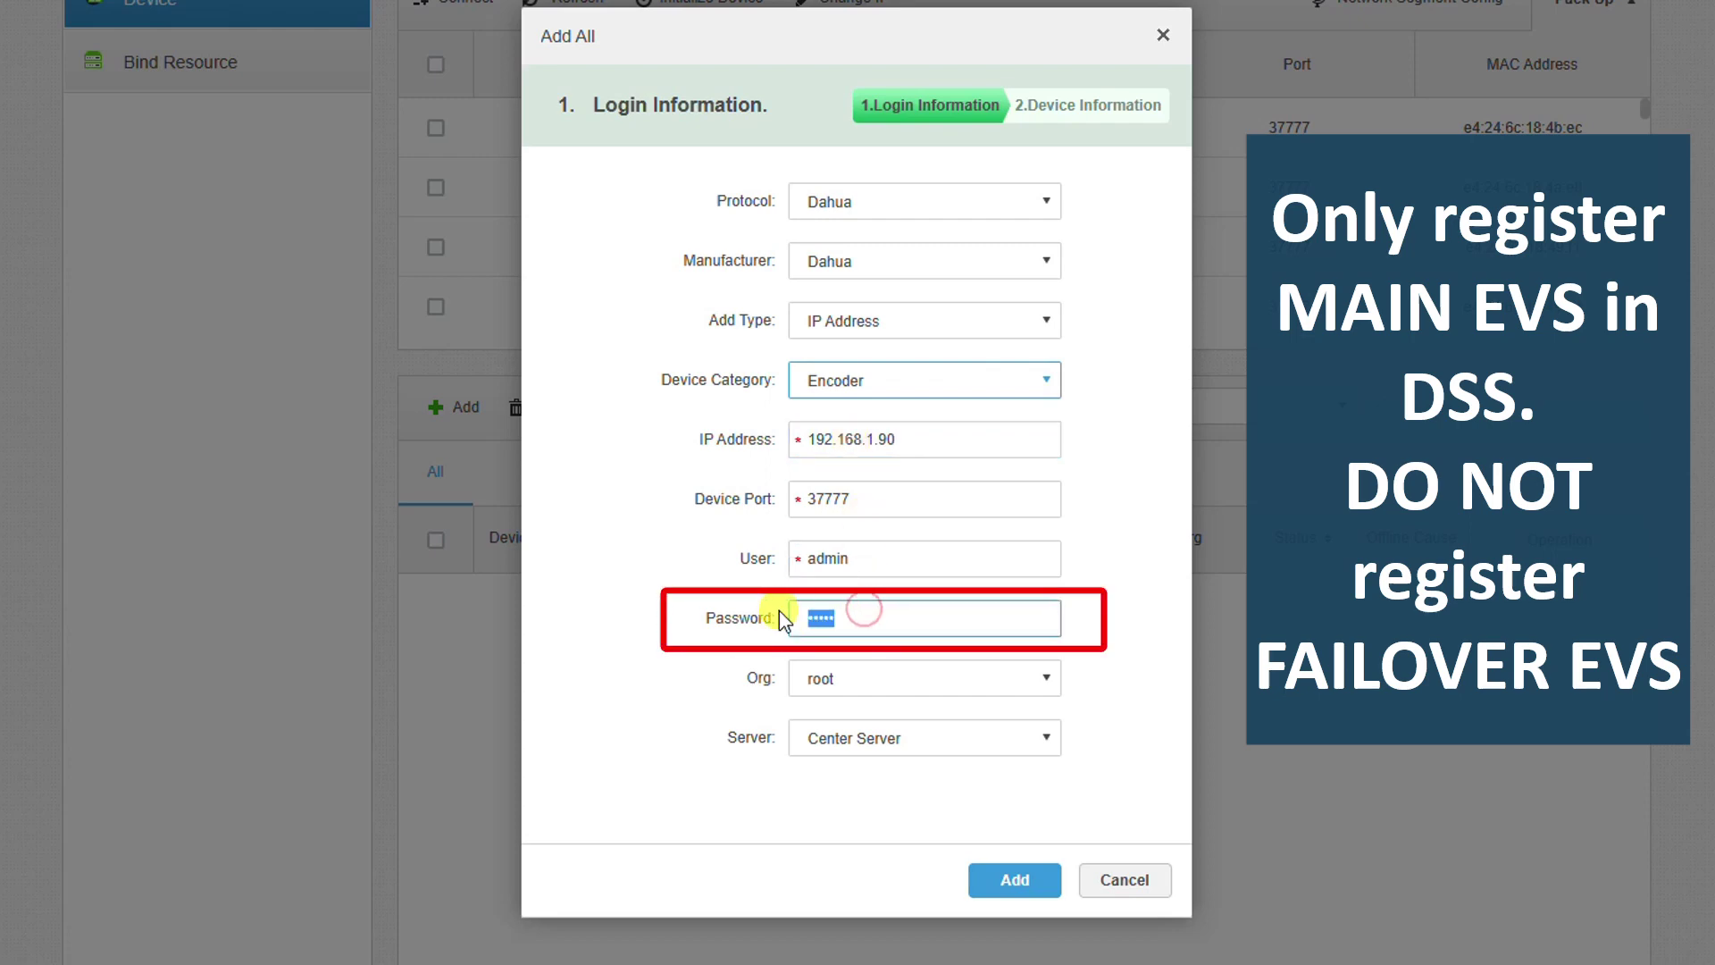
type("admin123")
left_click(1004, 878)
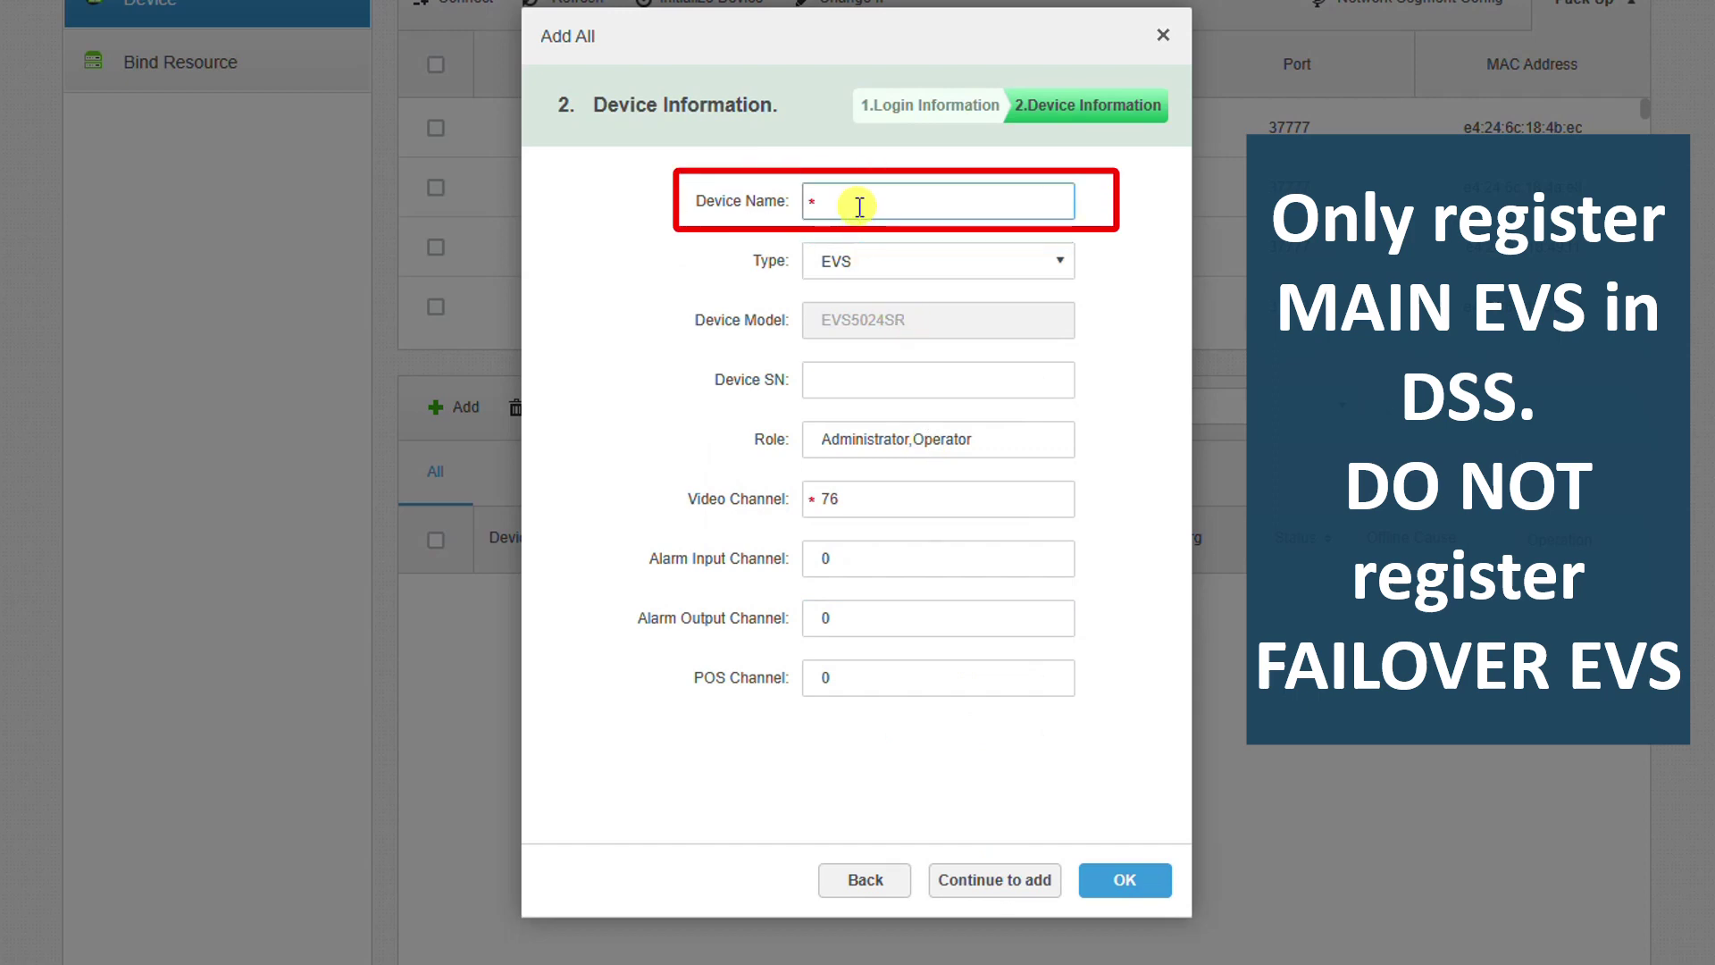
- Name the device 'EVS - 1' and select its 76 video channels
type("EVS - 1")
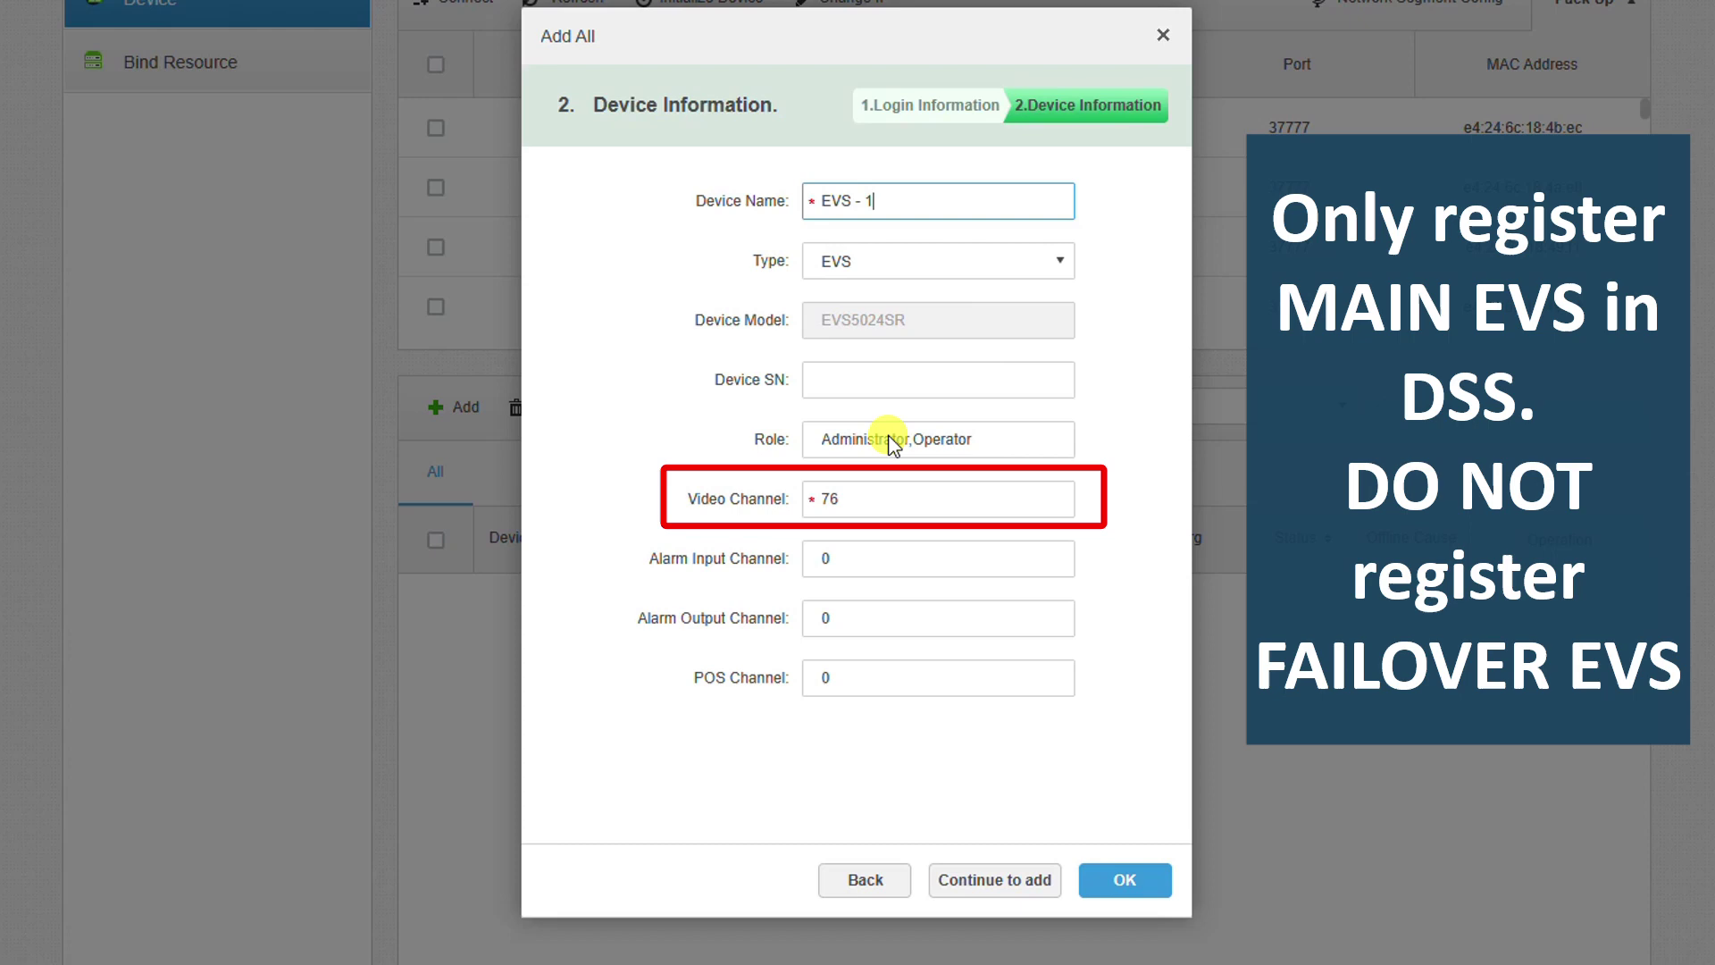
left_click(885, 498)
double_click(836, 500)
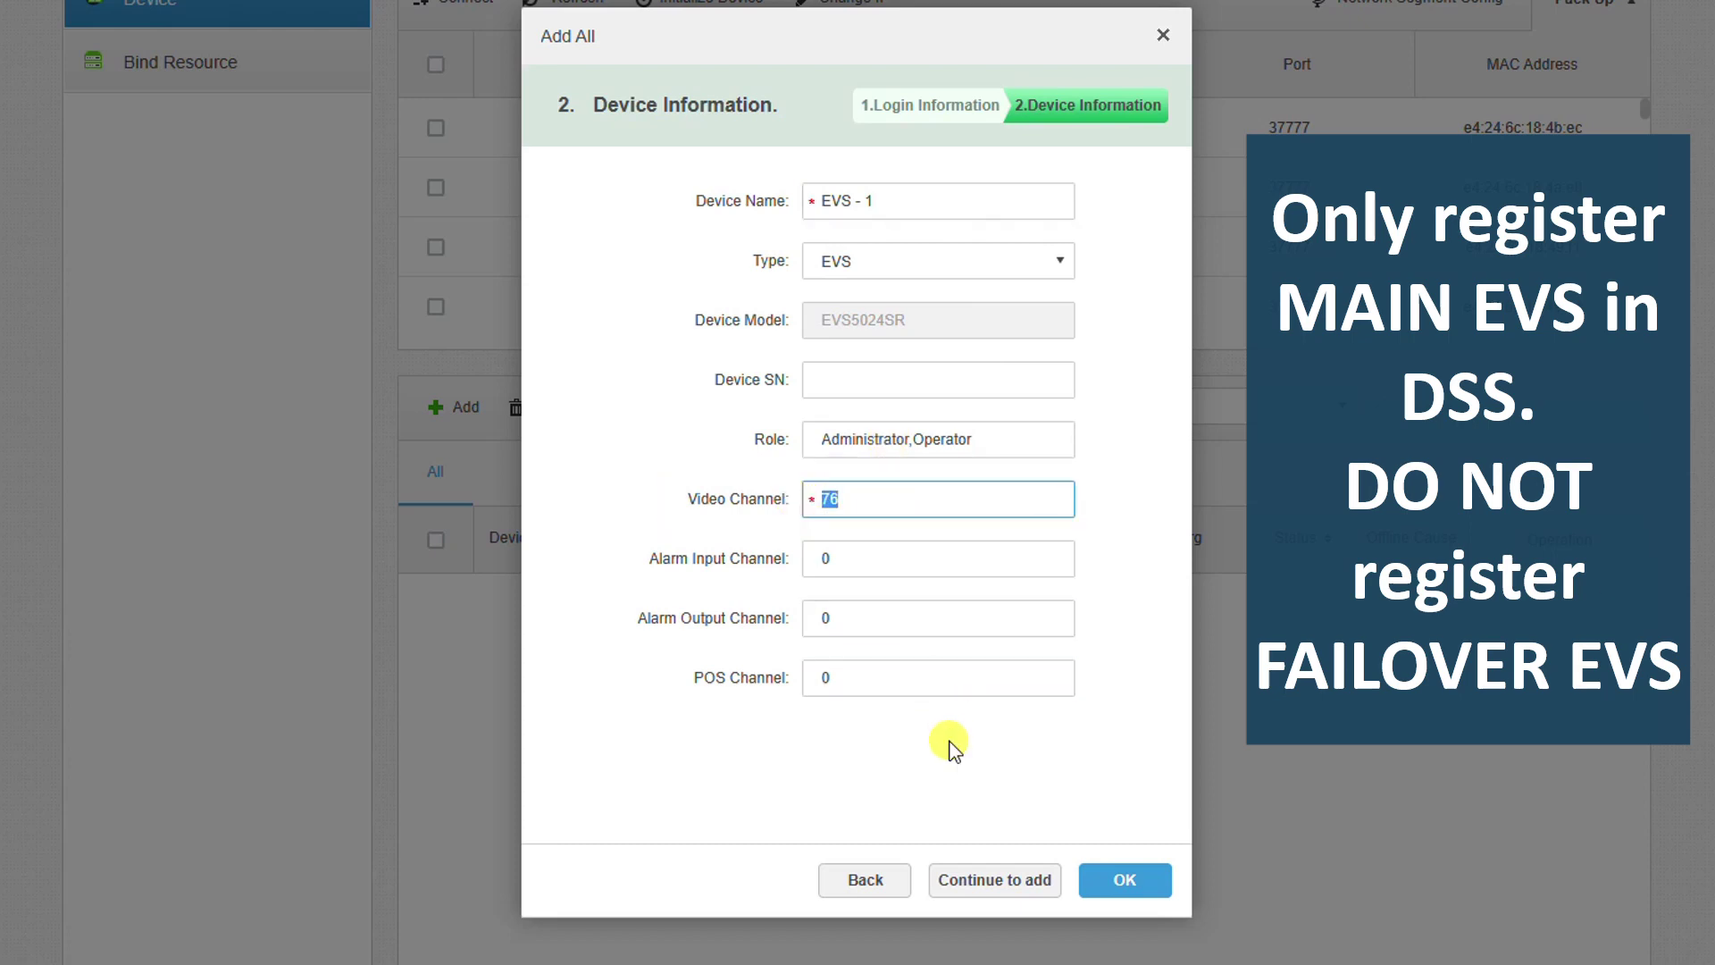
- Register EVS - 1, then add 192.168.1.91 with its login password as device 'EVS - 2'
left_click(1010, 880)
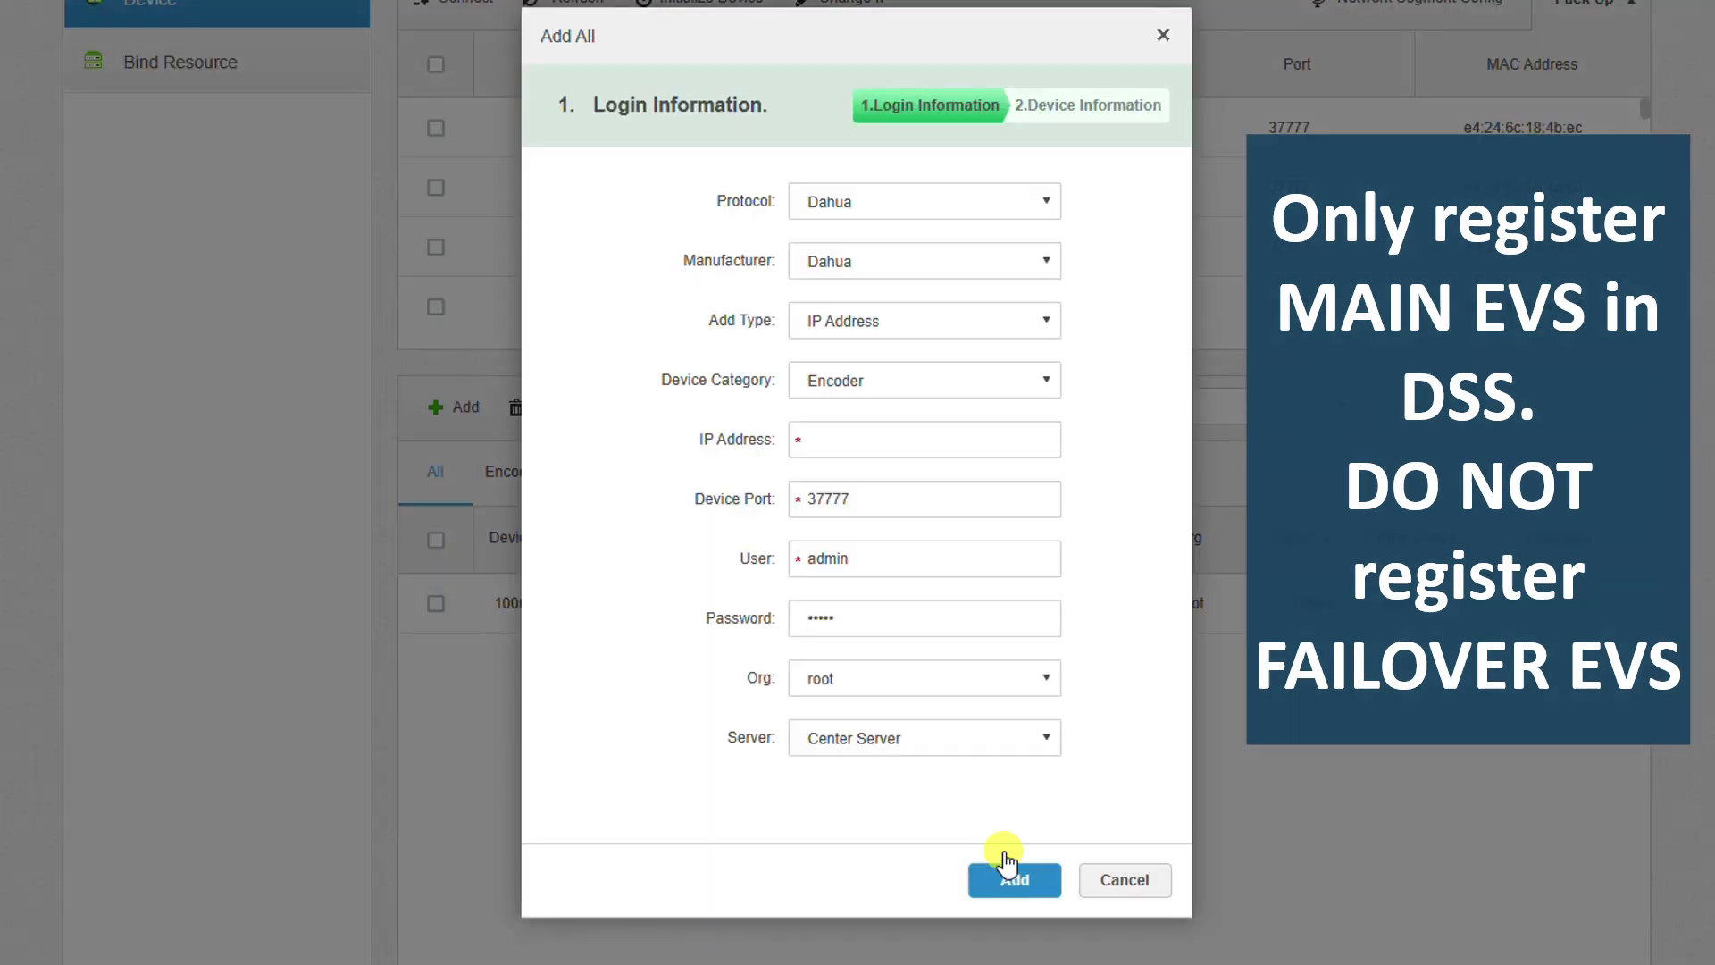
left_click(909, 437)
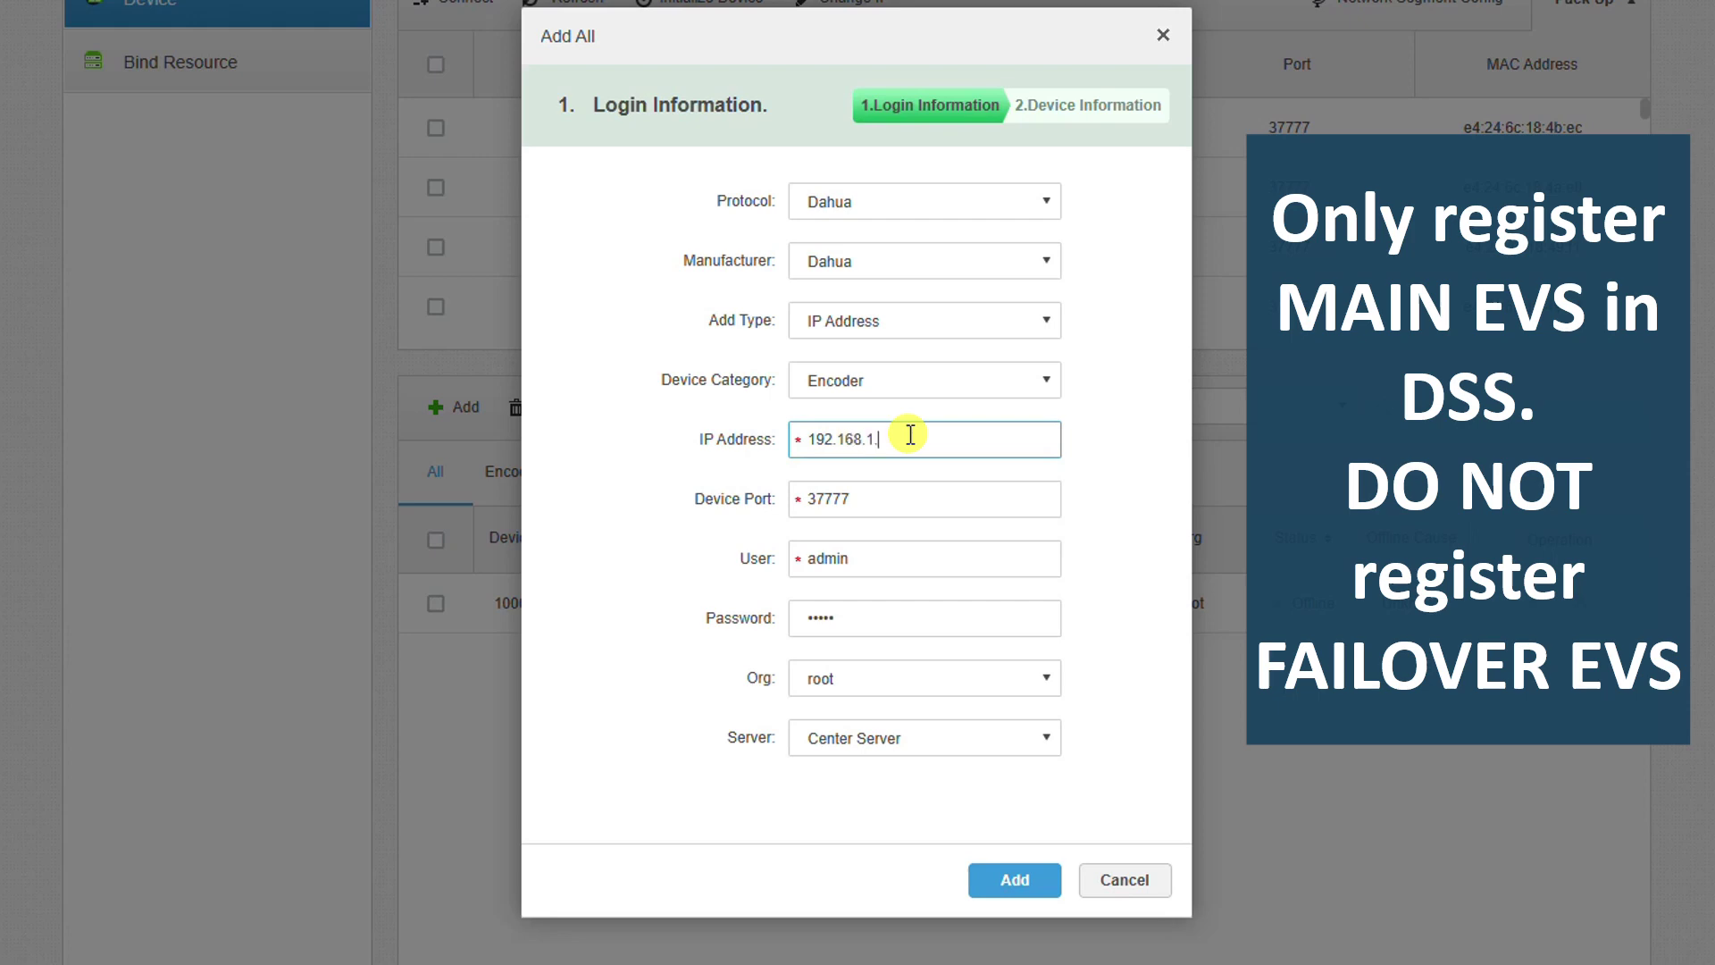
type("192.168.1.91")
left_click(872, 617)
key("BackSpace")
key("BackSpace")
key("BackSpace")
key("BackSpace")
key("BackSpace")
type("admin123")
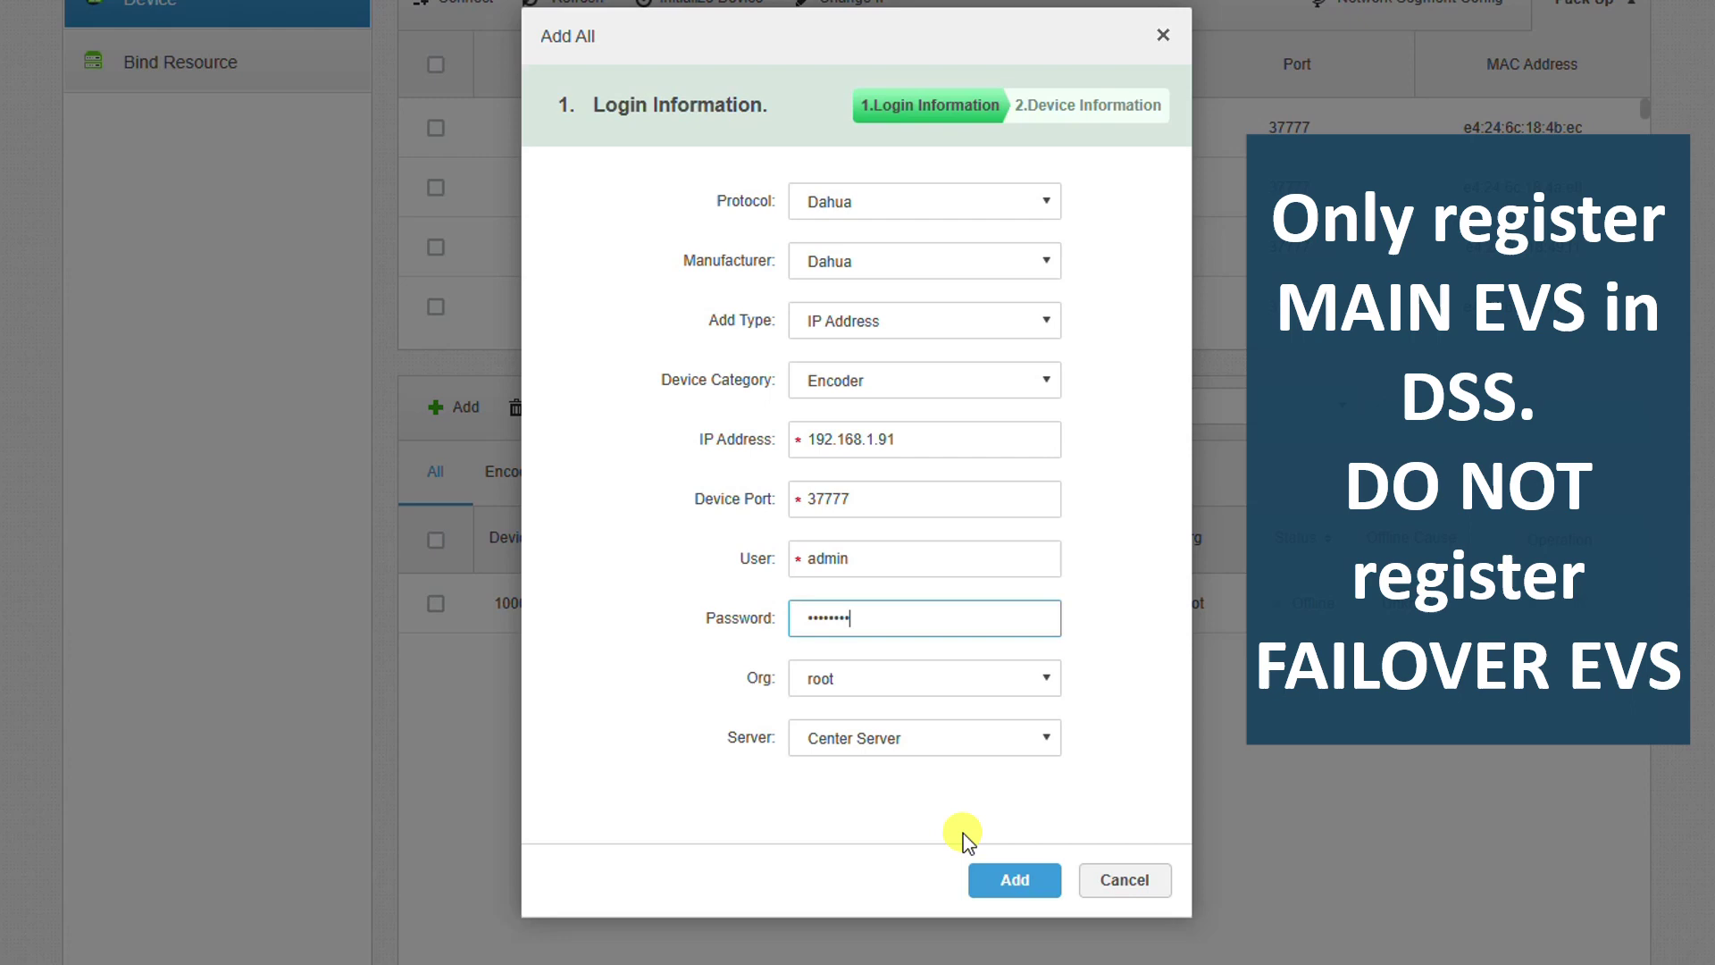
left_click(1011, 881)
left_click(1003, 211)
left_click_drag(1003, 211, 765, 191)
key("BackSpace")
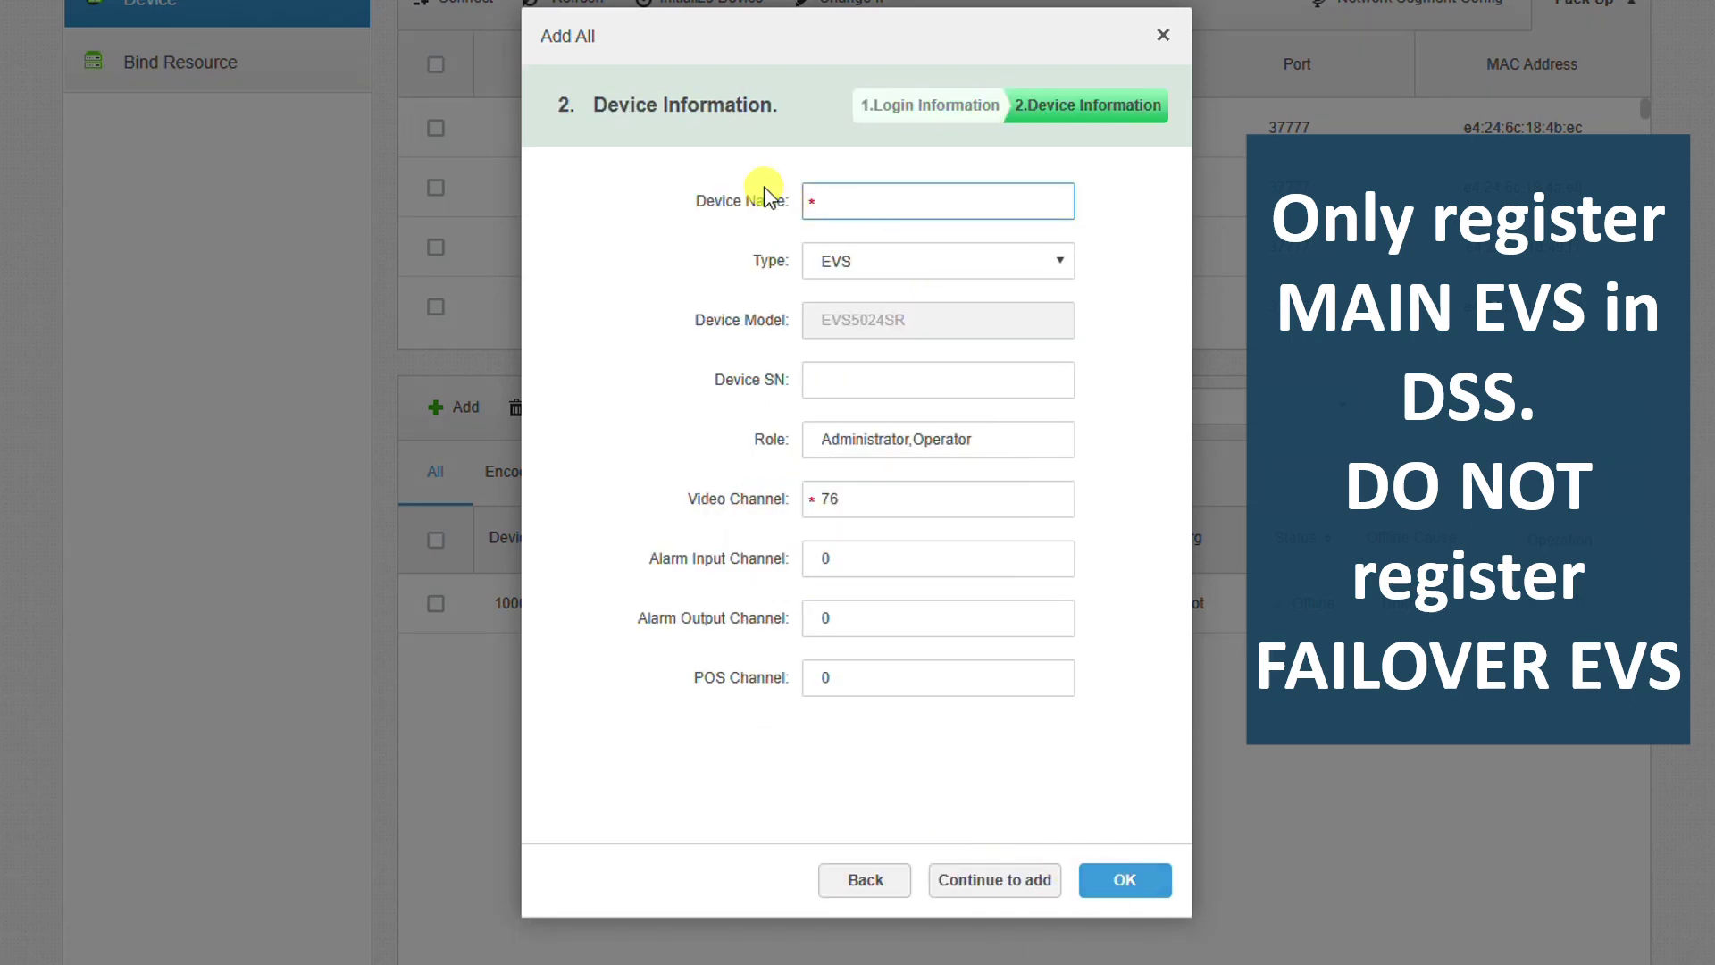
type("EVS - 2")
left_click(823, 498)
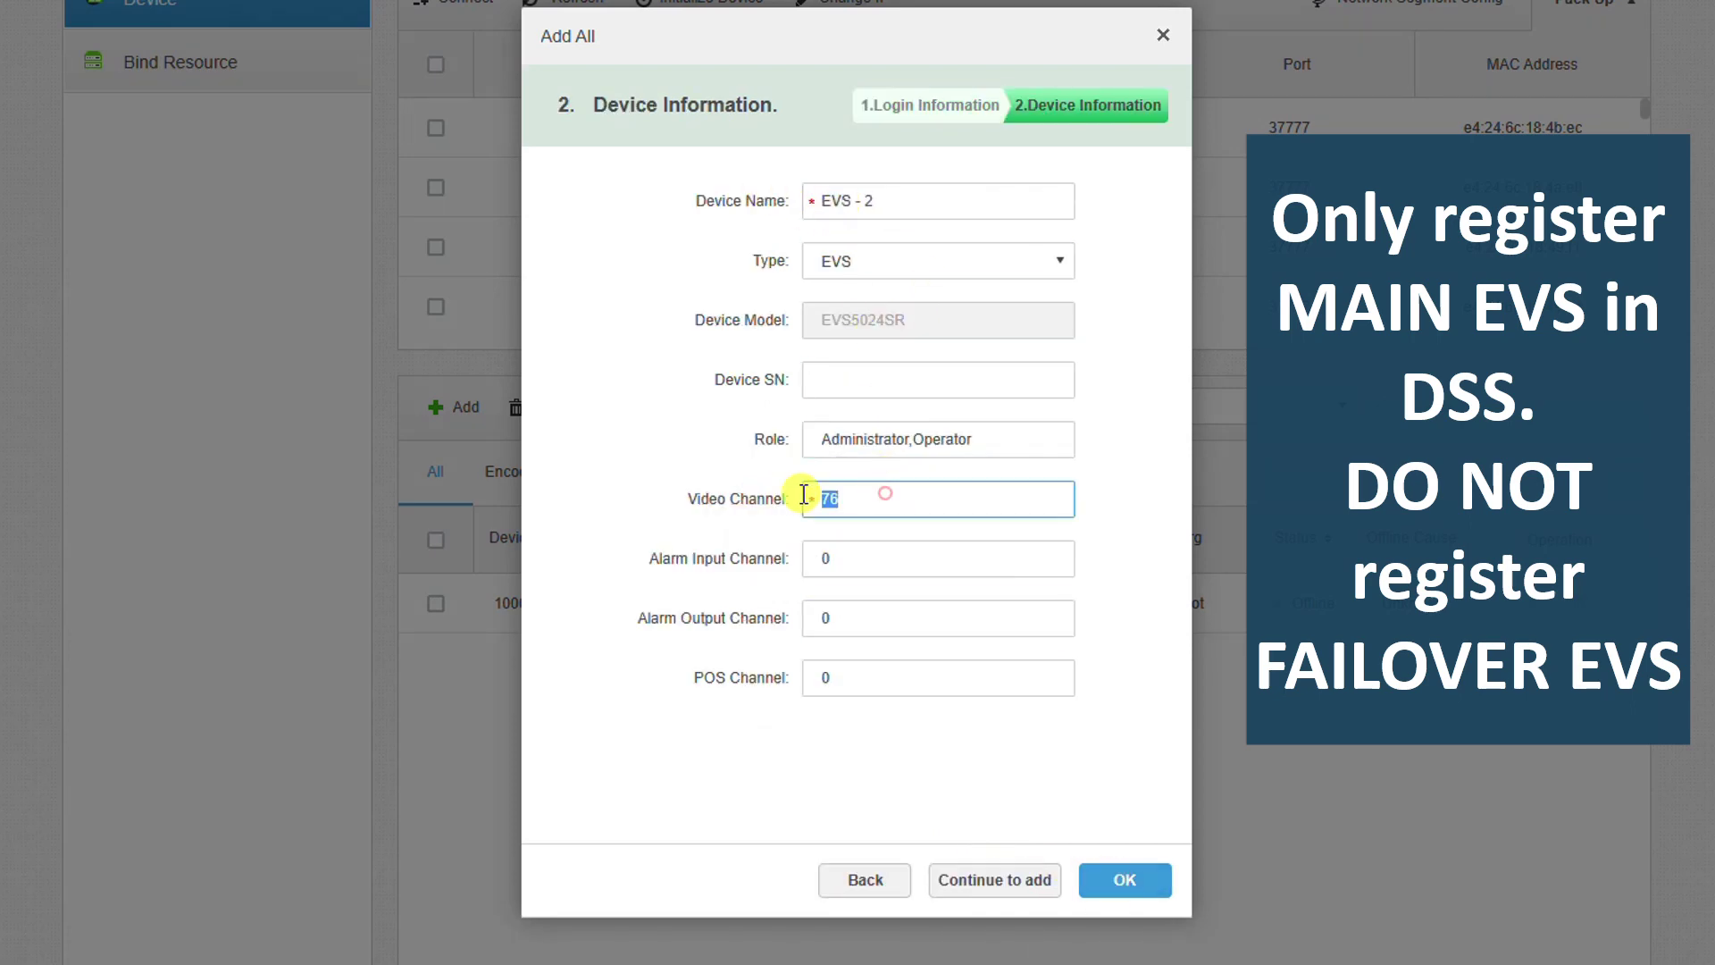
left_click(1107, 880)
- Add 192.168.1.92 as EVS - 3, then toggle Encoder/All filters to refresh device status
left_click(474, 406)
left_click(848, 438)
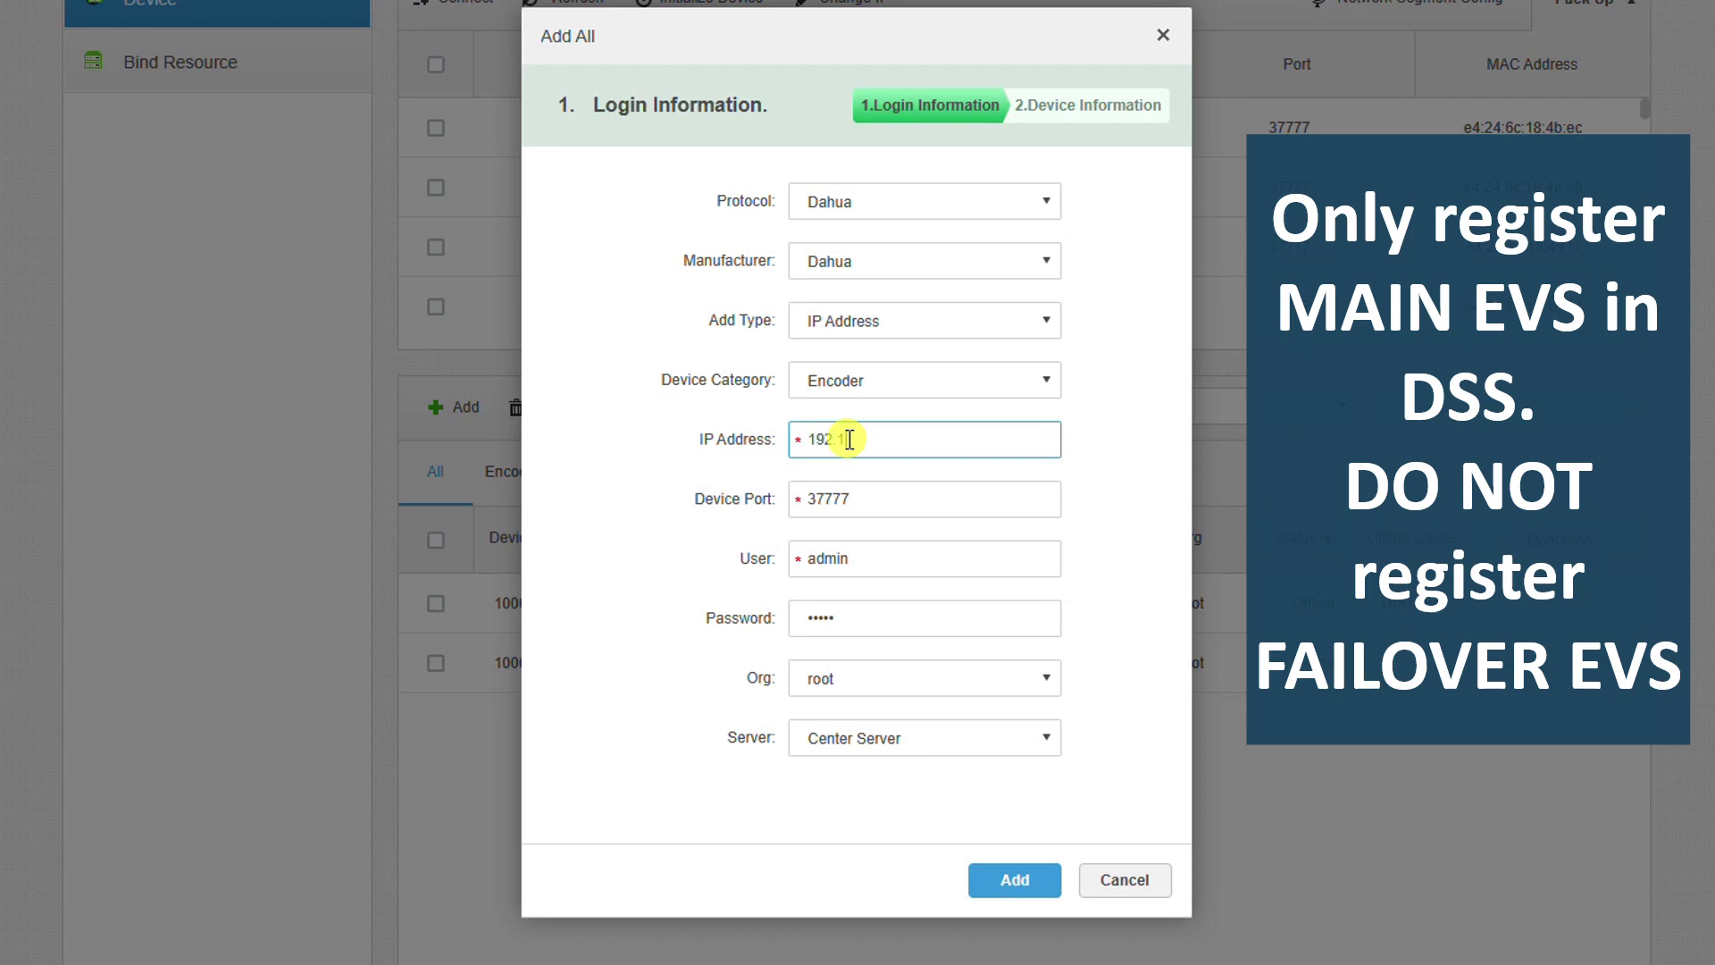
type("192.168.1.92")
double_click(866, 607)
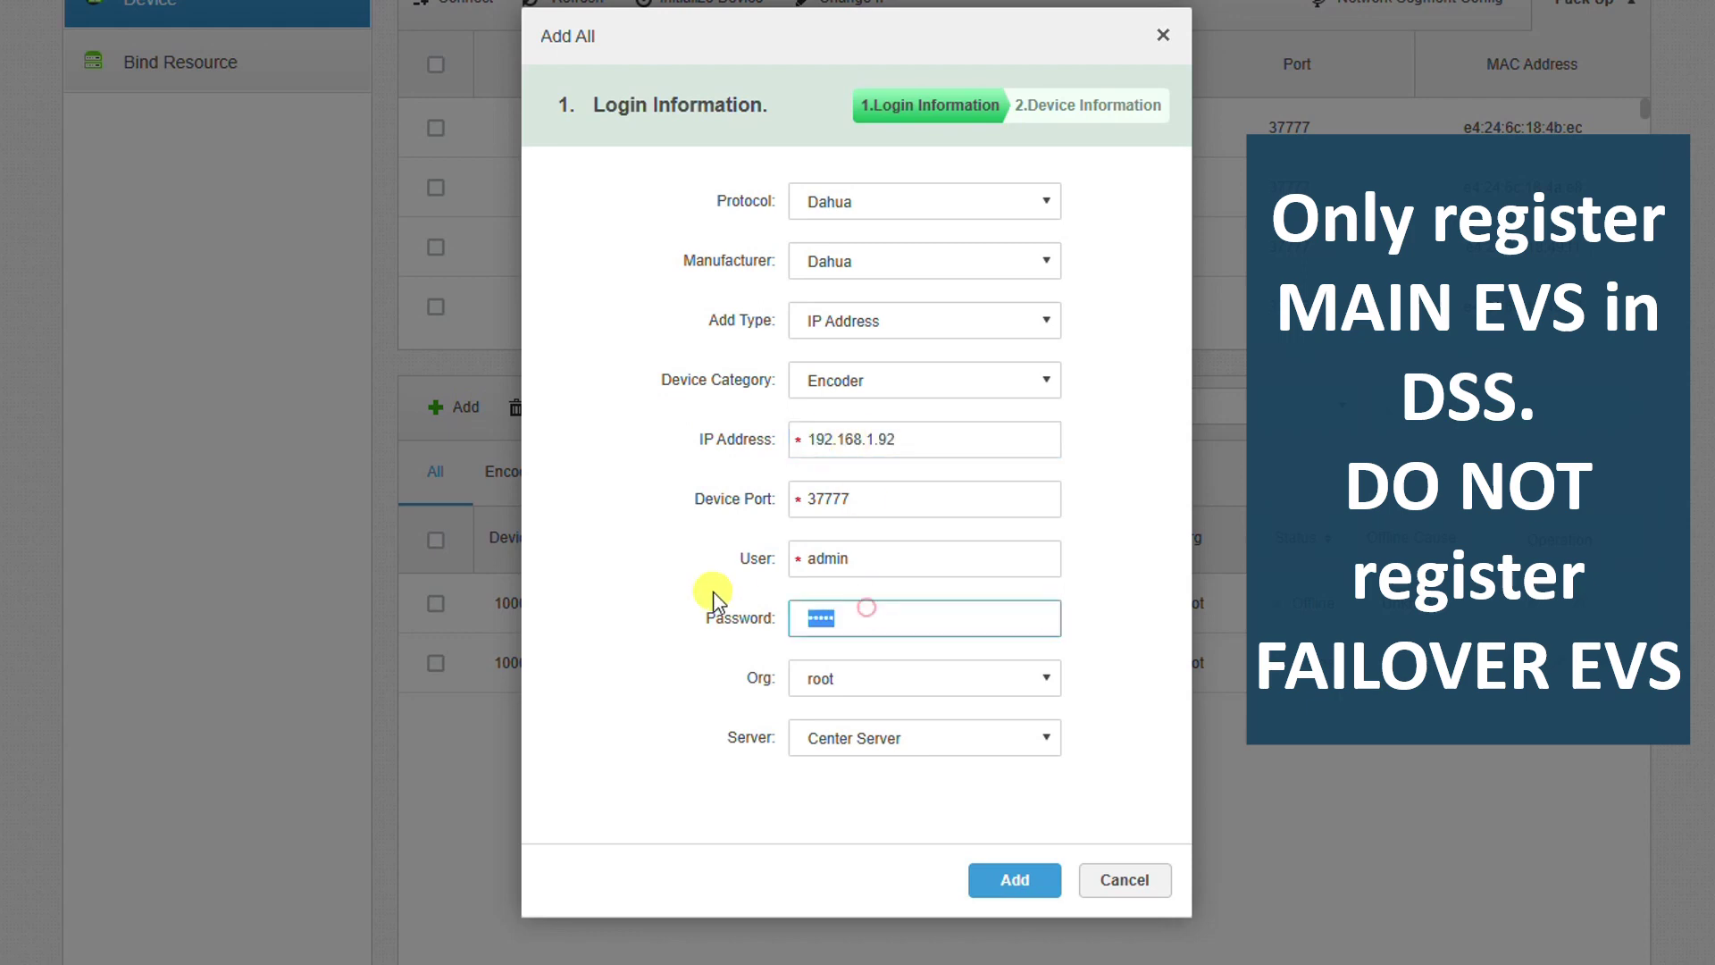
left_click(1015, 880)
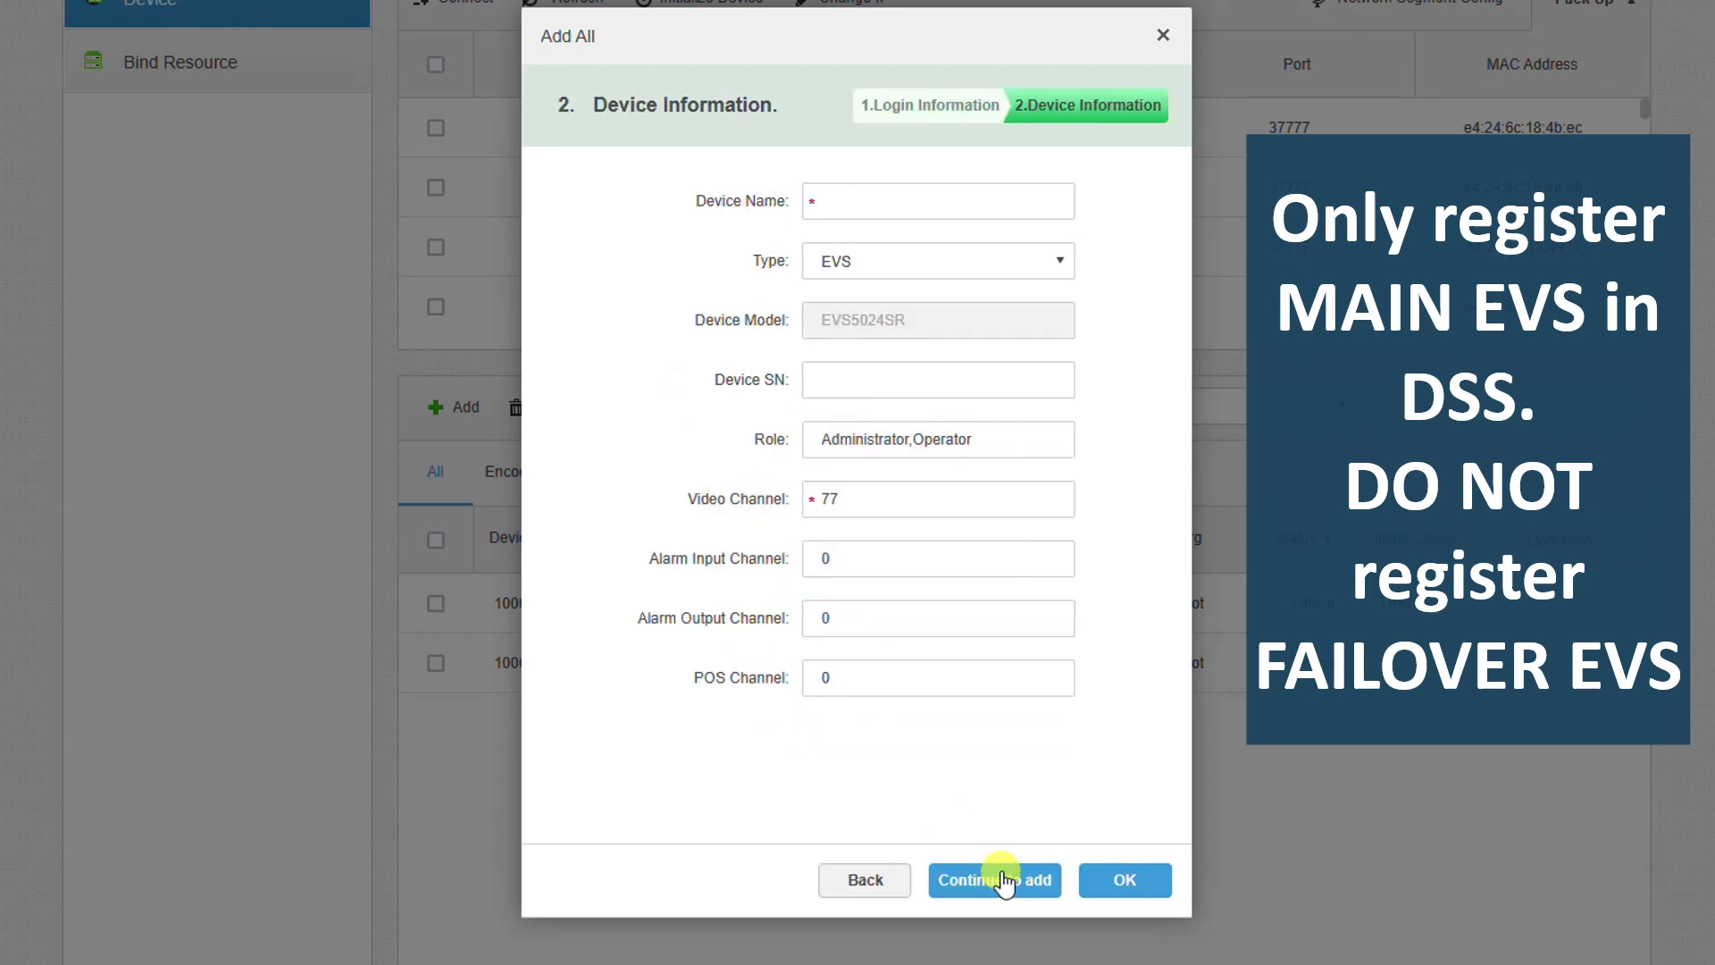
left_click(842, 205)
left_click_drag(844, 498, 785, 482)
left_click(1125, 879)
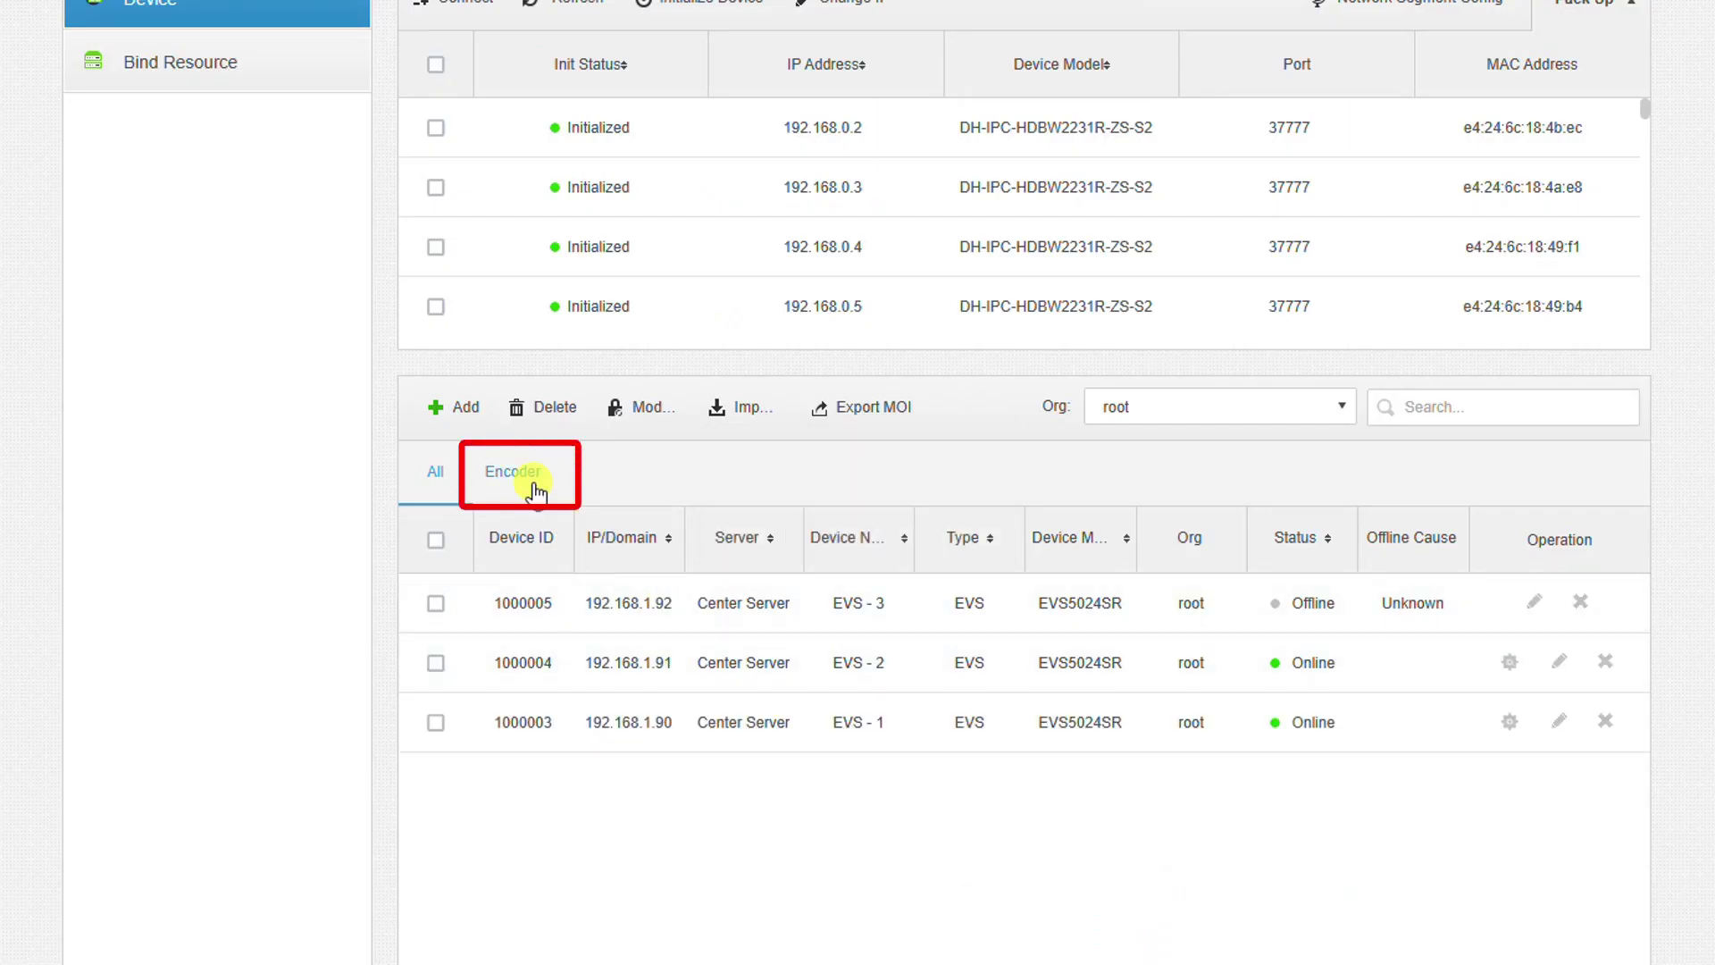
left_click(525, 475)
left_click(443, 472)
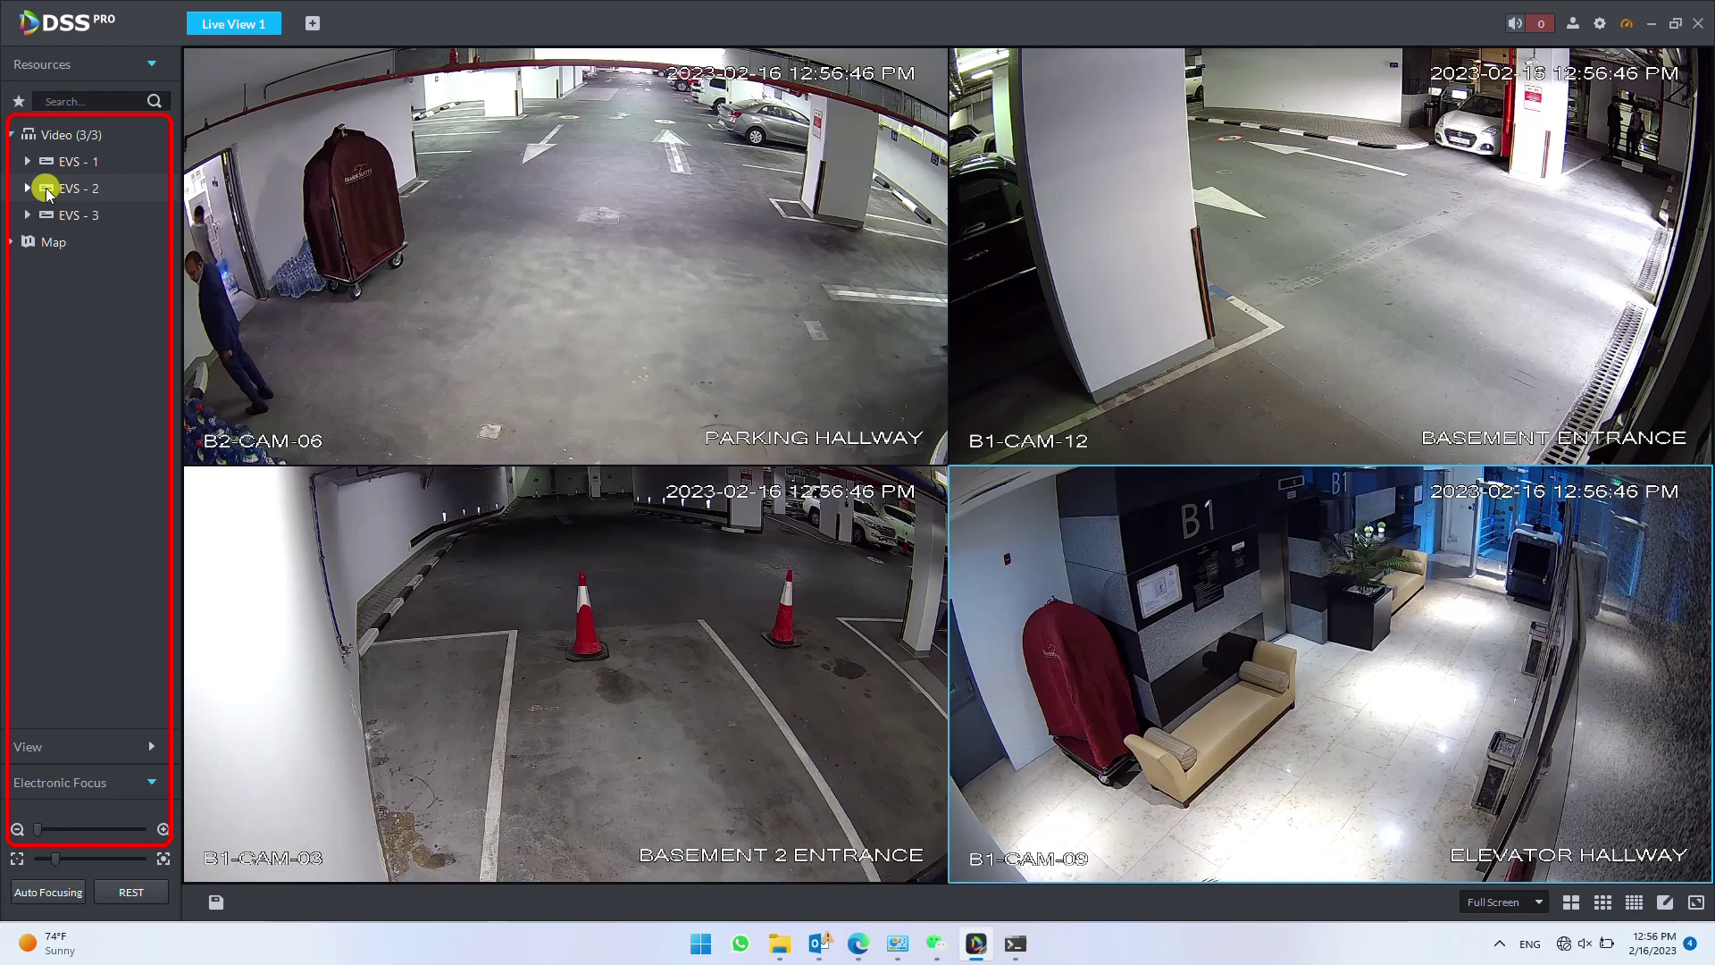
- Check the EVS - 2 and EVS - 3 camera lists, then return to the 192.168.1.15 cluster page
left_click(28, 188)
left_click(28, 187)
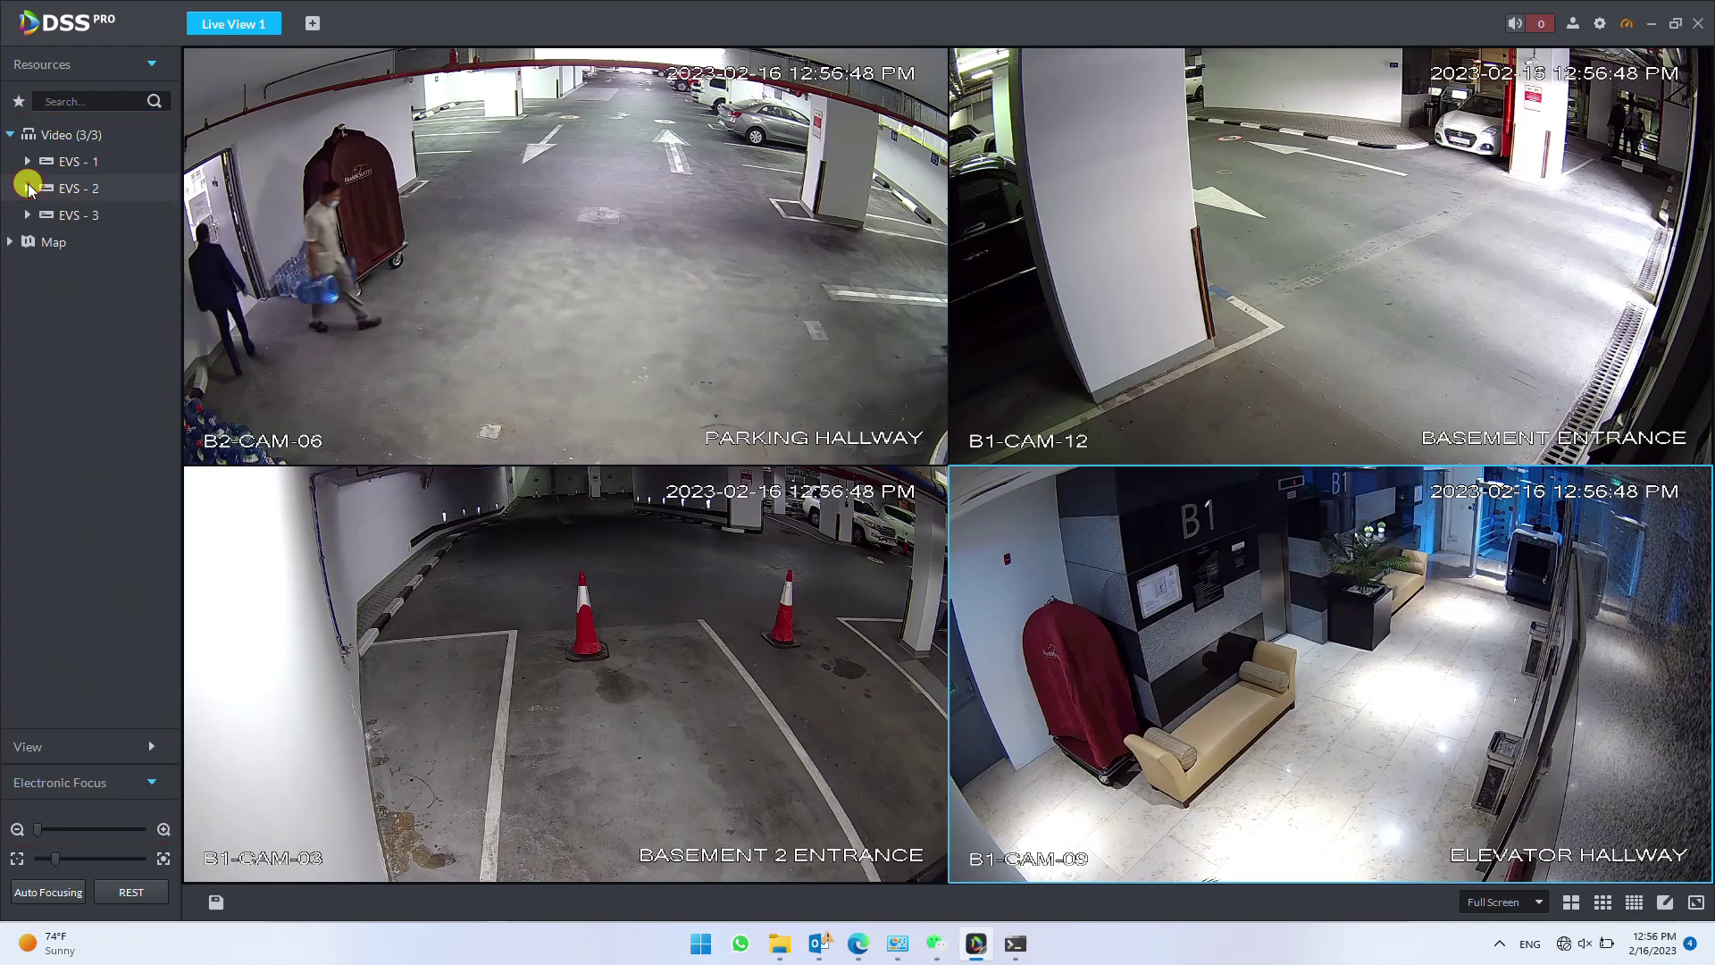
left_click(28, 216)
left_click(27, 218)
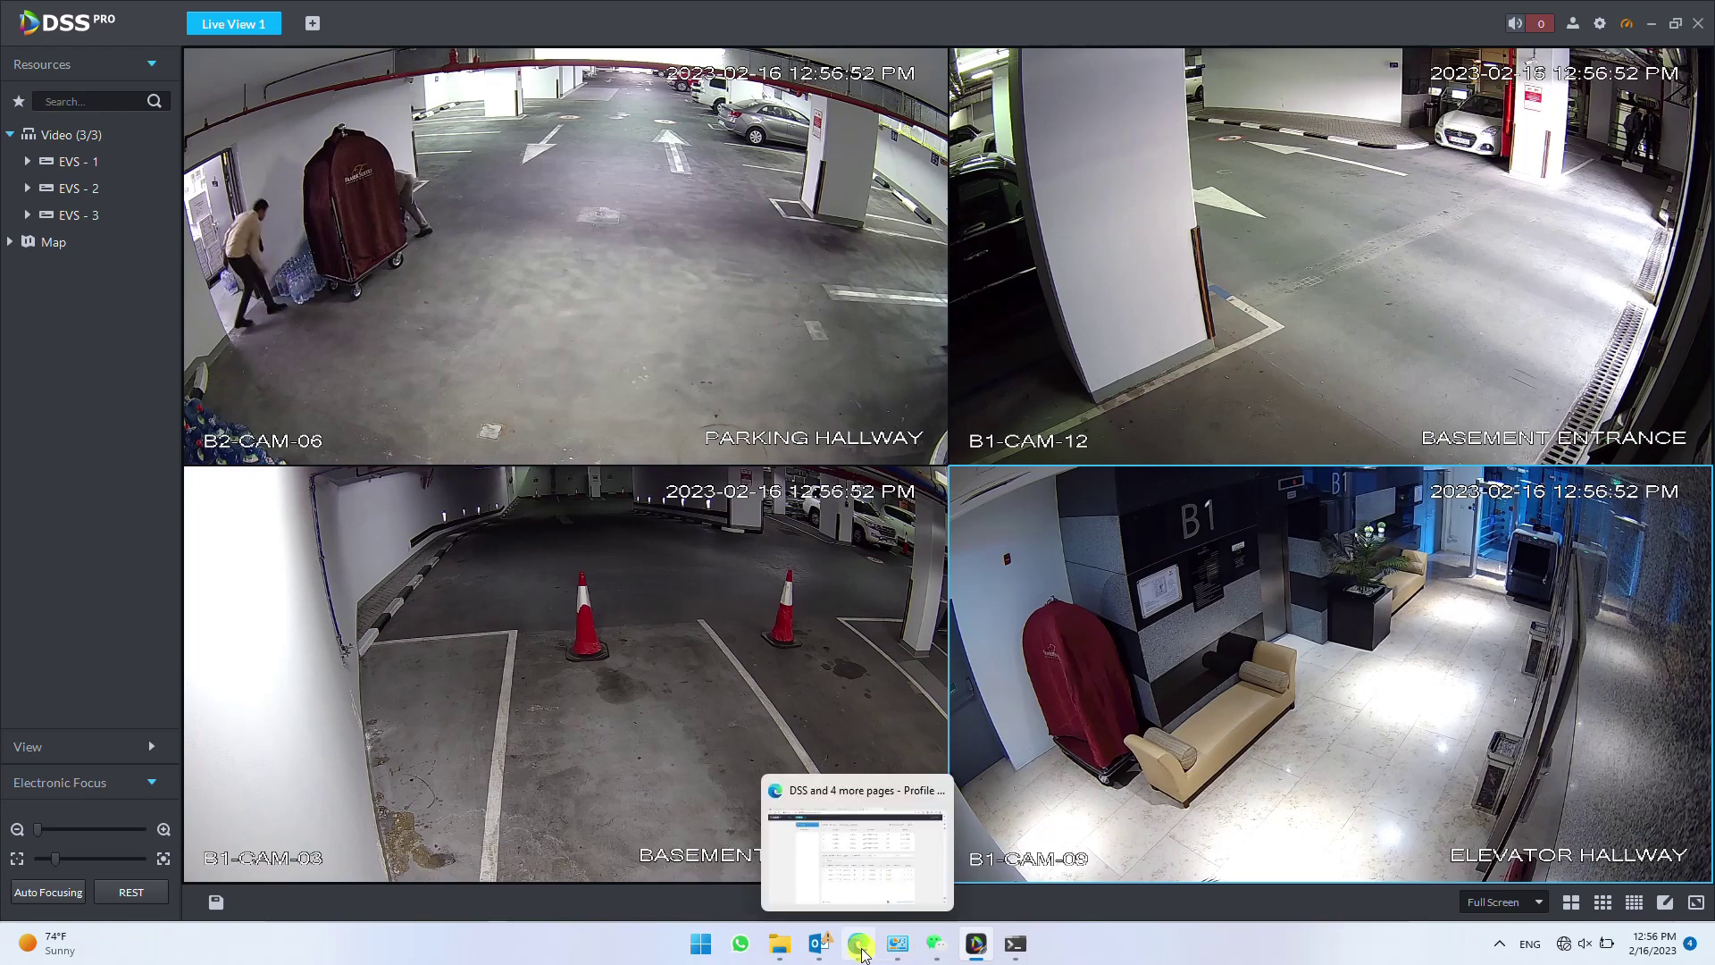
left_click(856, 844)
left_click(163, 9)
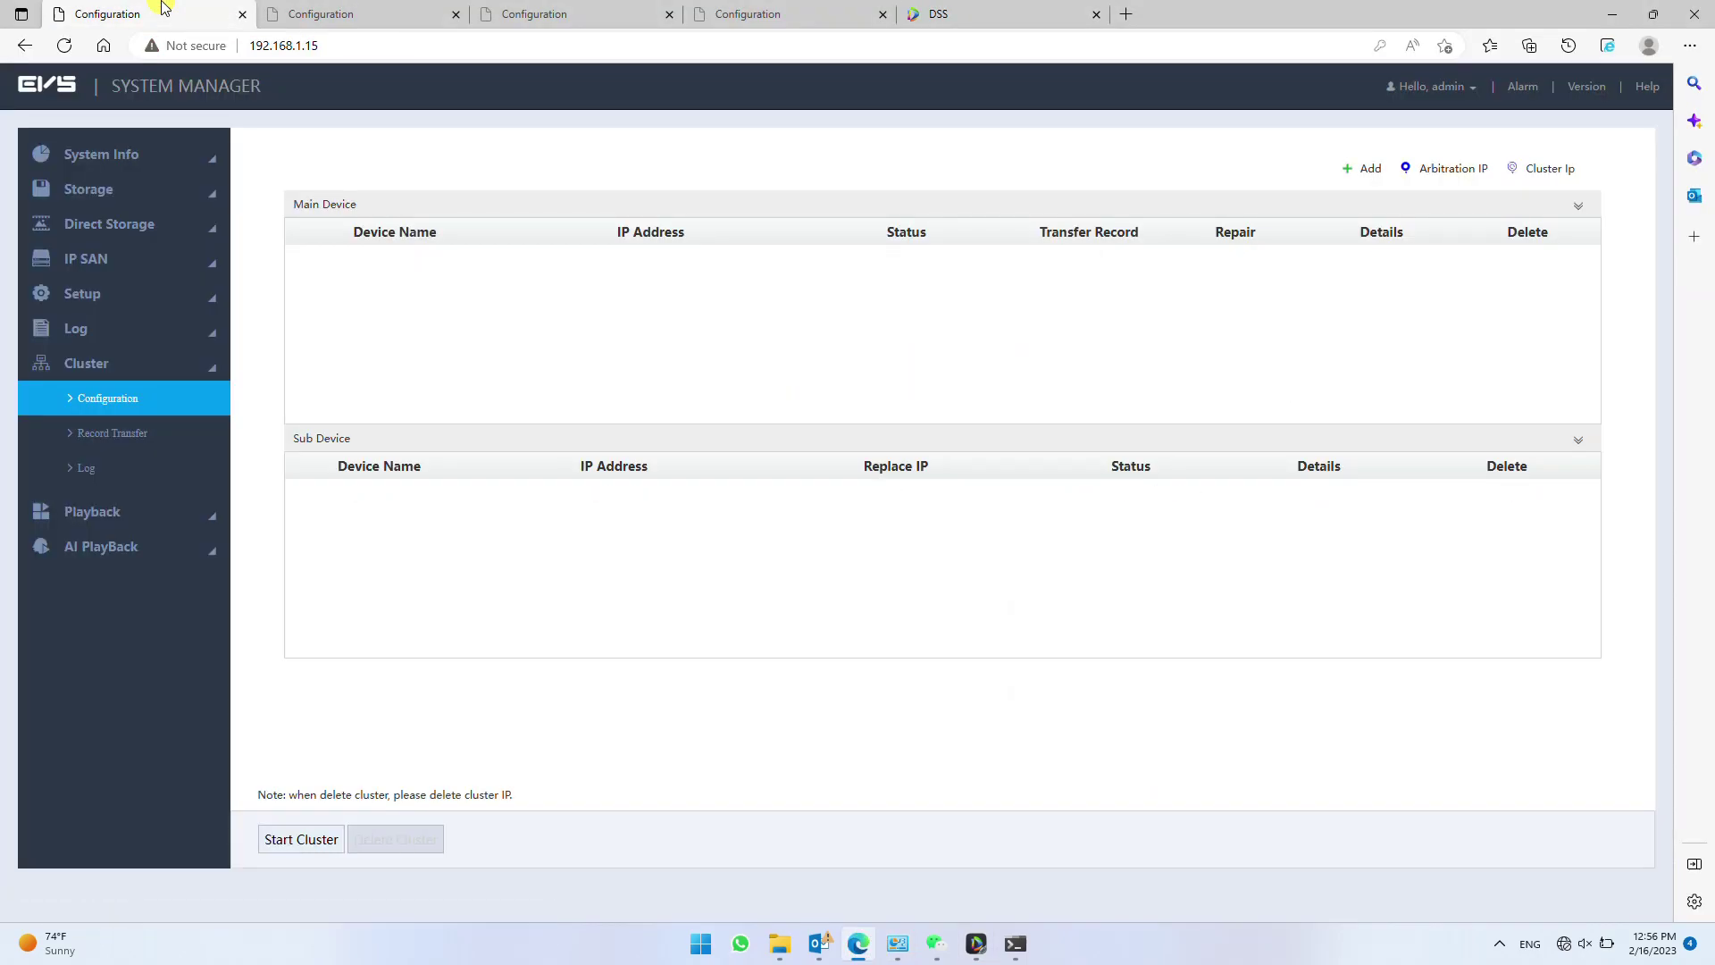
- Reload the 192.168.1.80 EVS page and open Cluster > Configuration to check device statuses
left_click(404, 10)
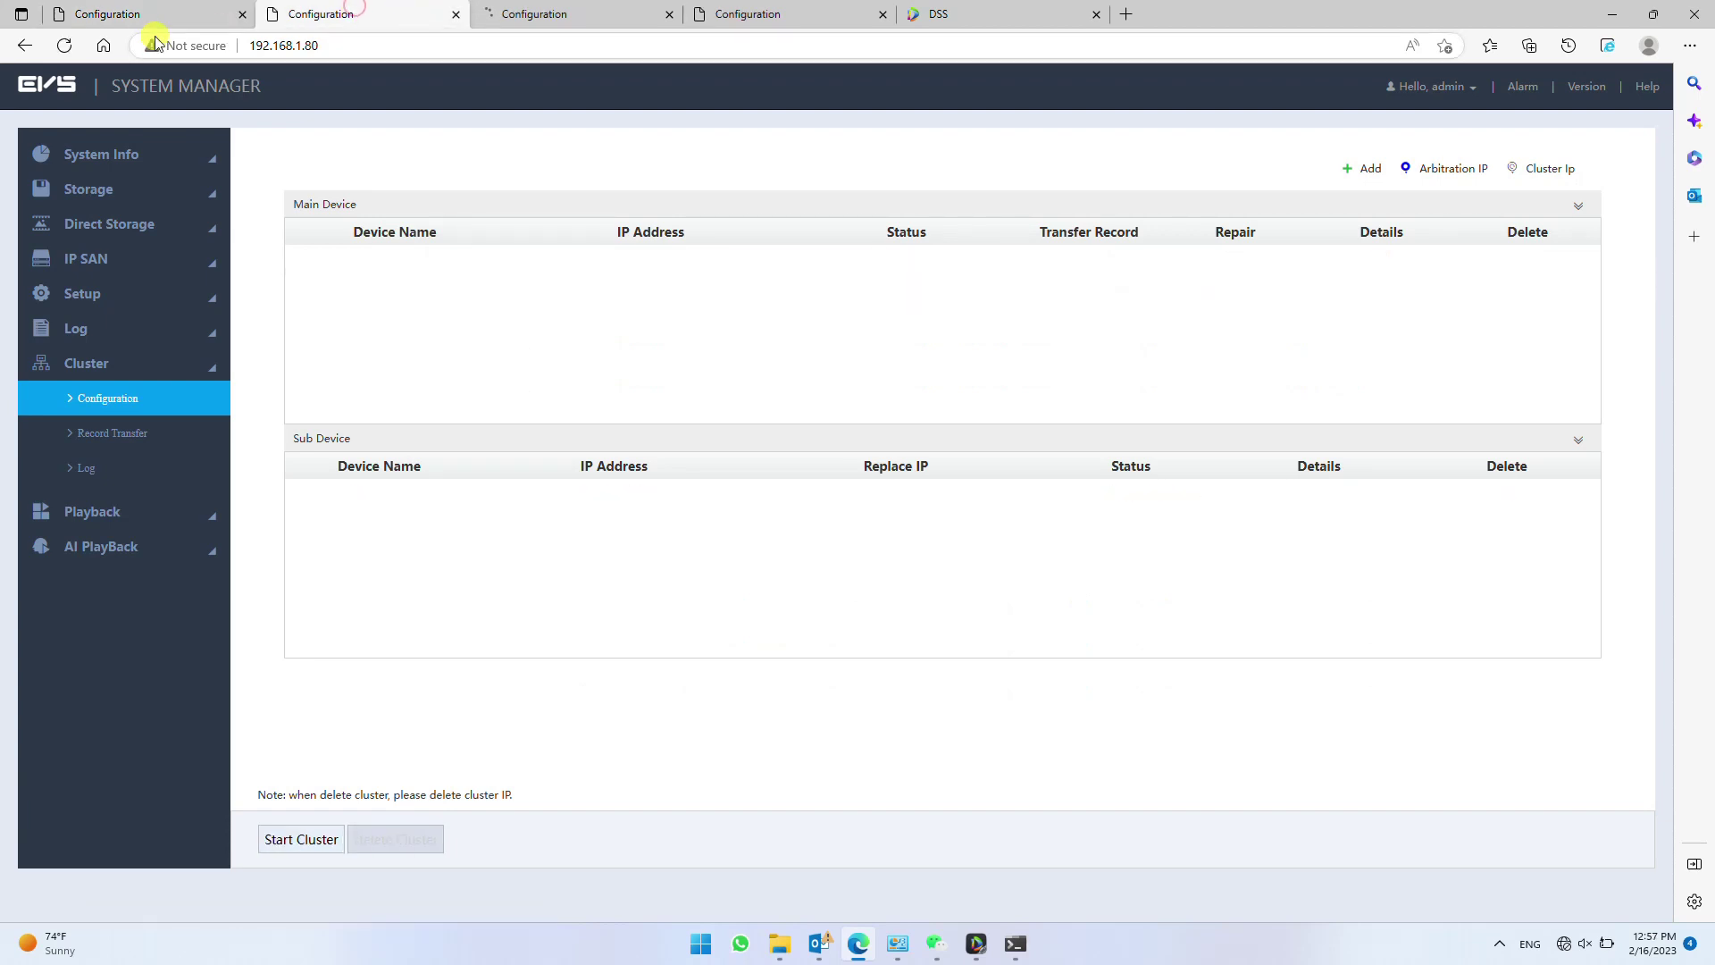
left_click(66, 45)
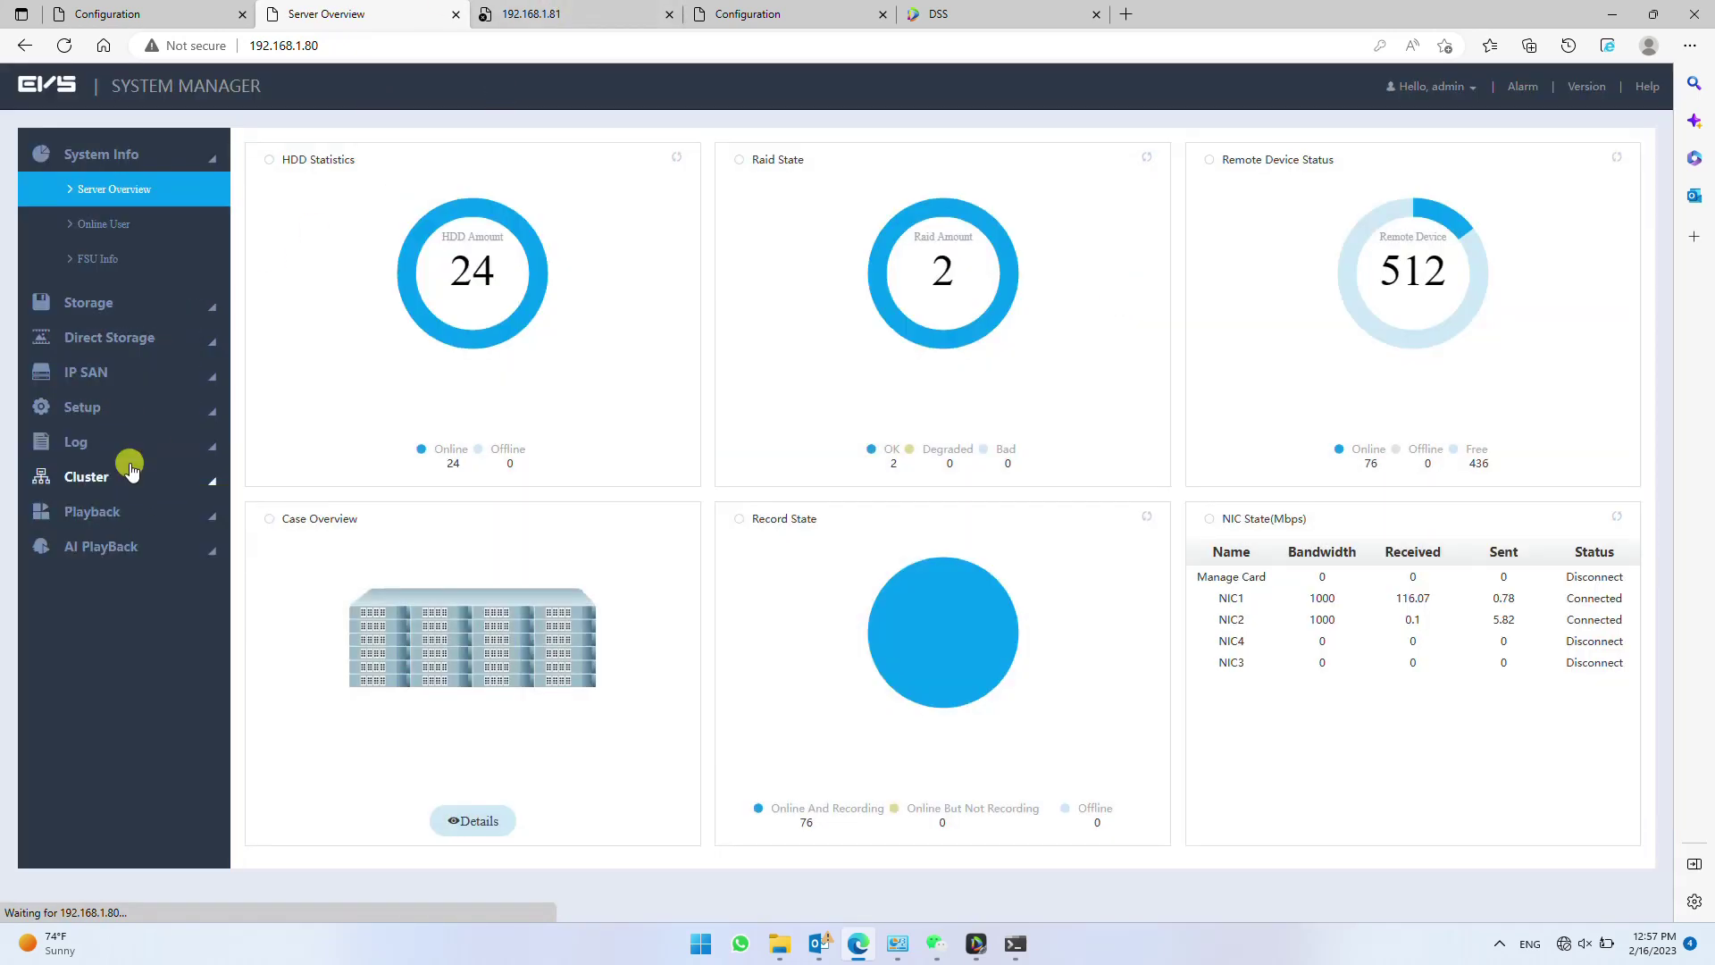
left_click(131, 473)
left_click(134, 398)
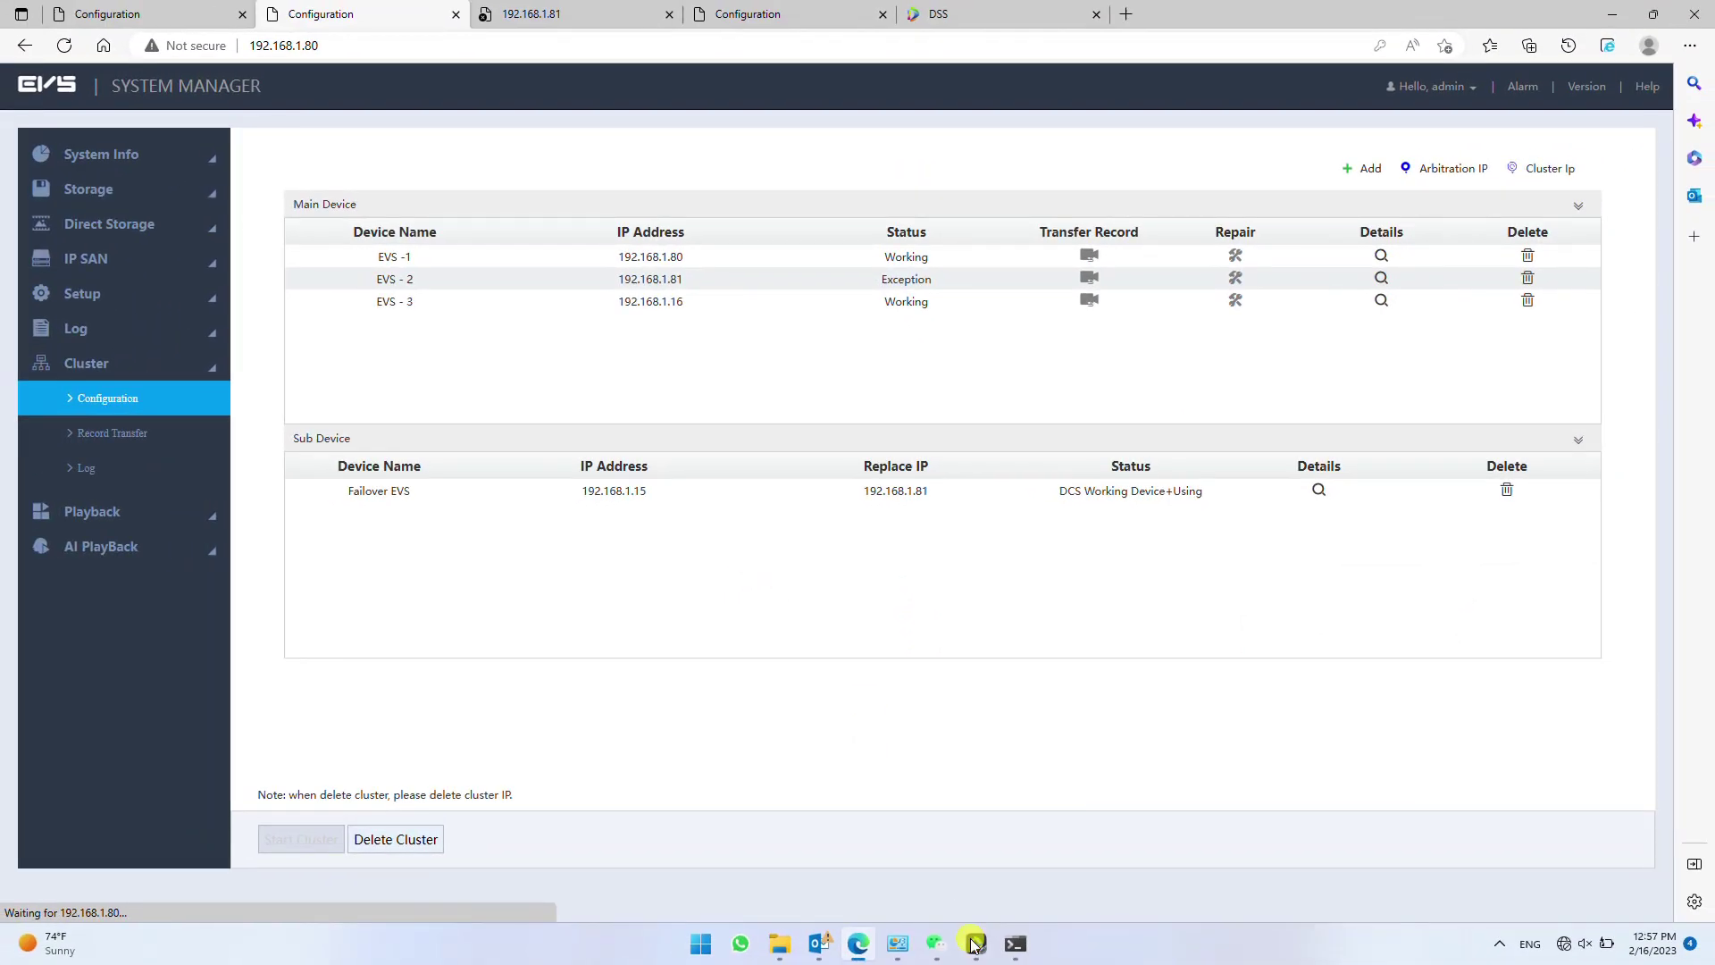
- Show EVS - 2 cameras L11-CAM-03, L11-CAM-05, G-CAM-01 and G-CAM-02 in the four live panes
left_click(973, 945)
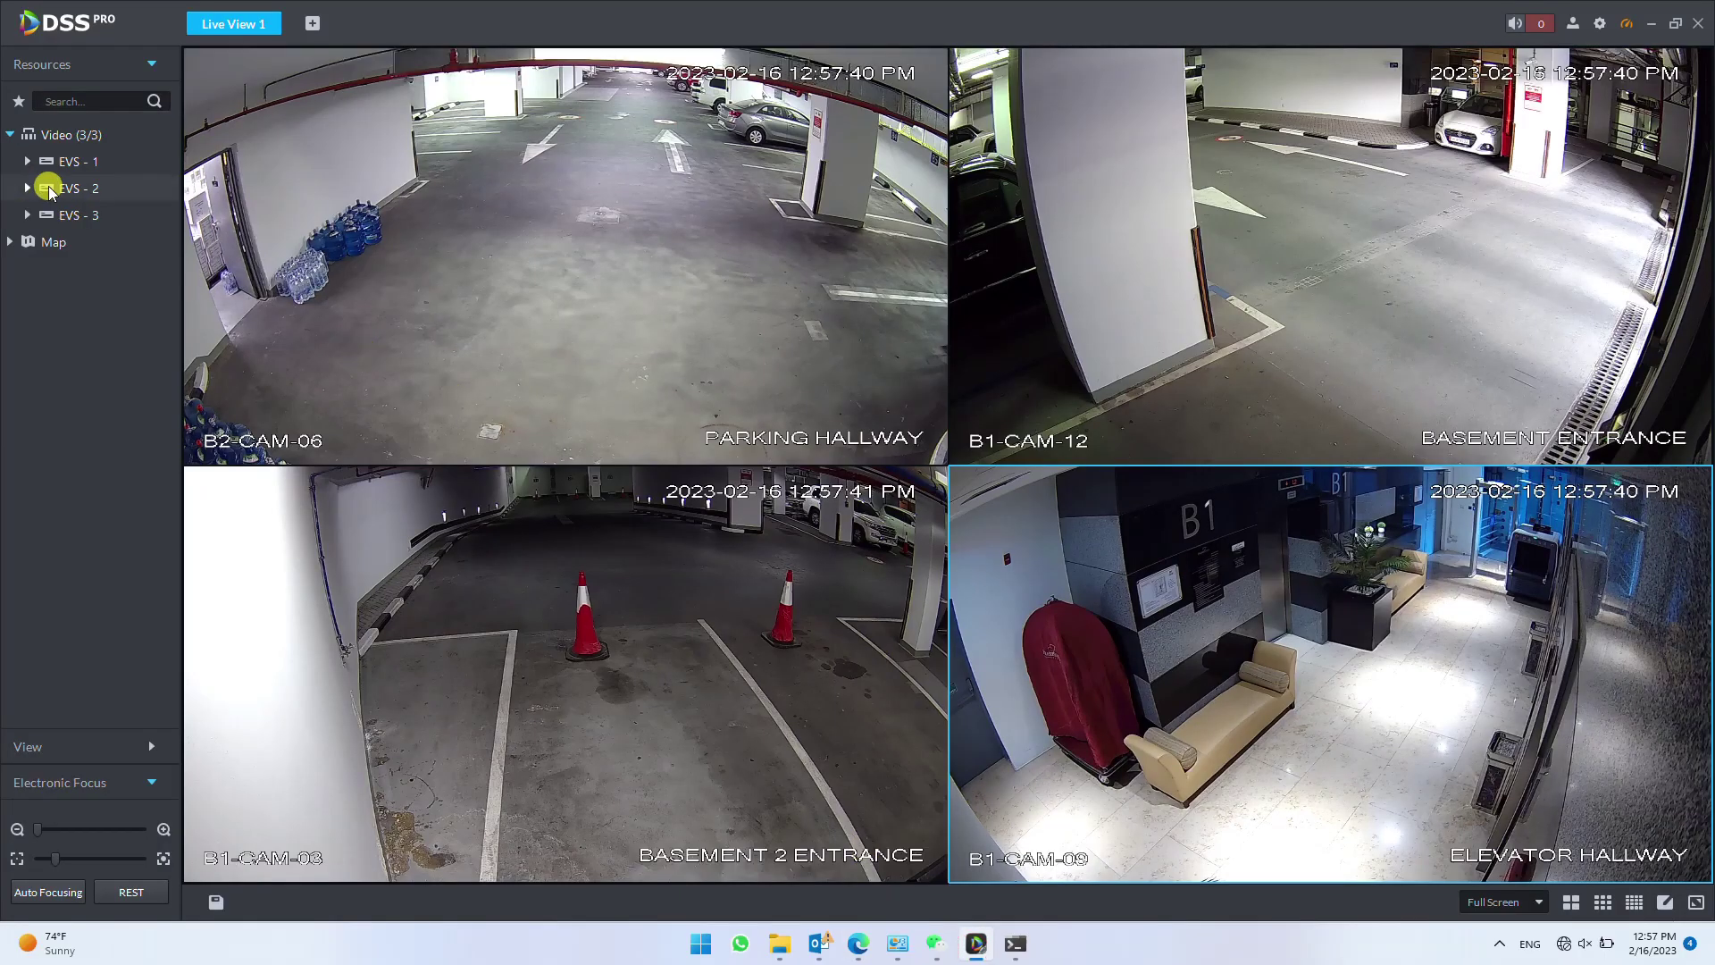
double_click(49, 188)
left_click_drag(81, 212, 358, 224)
left_click(97, 241)
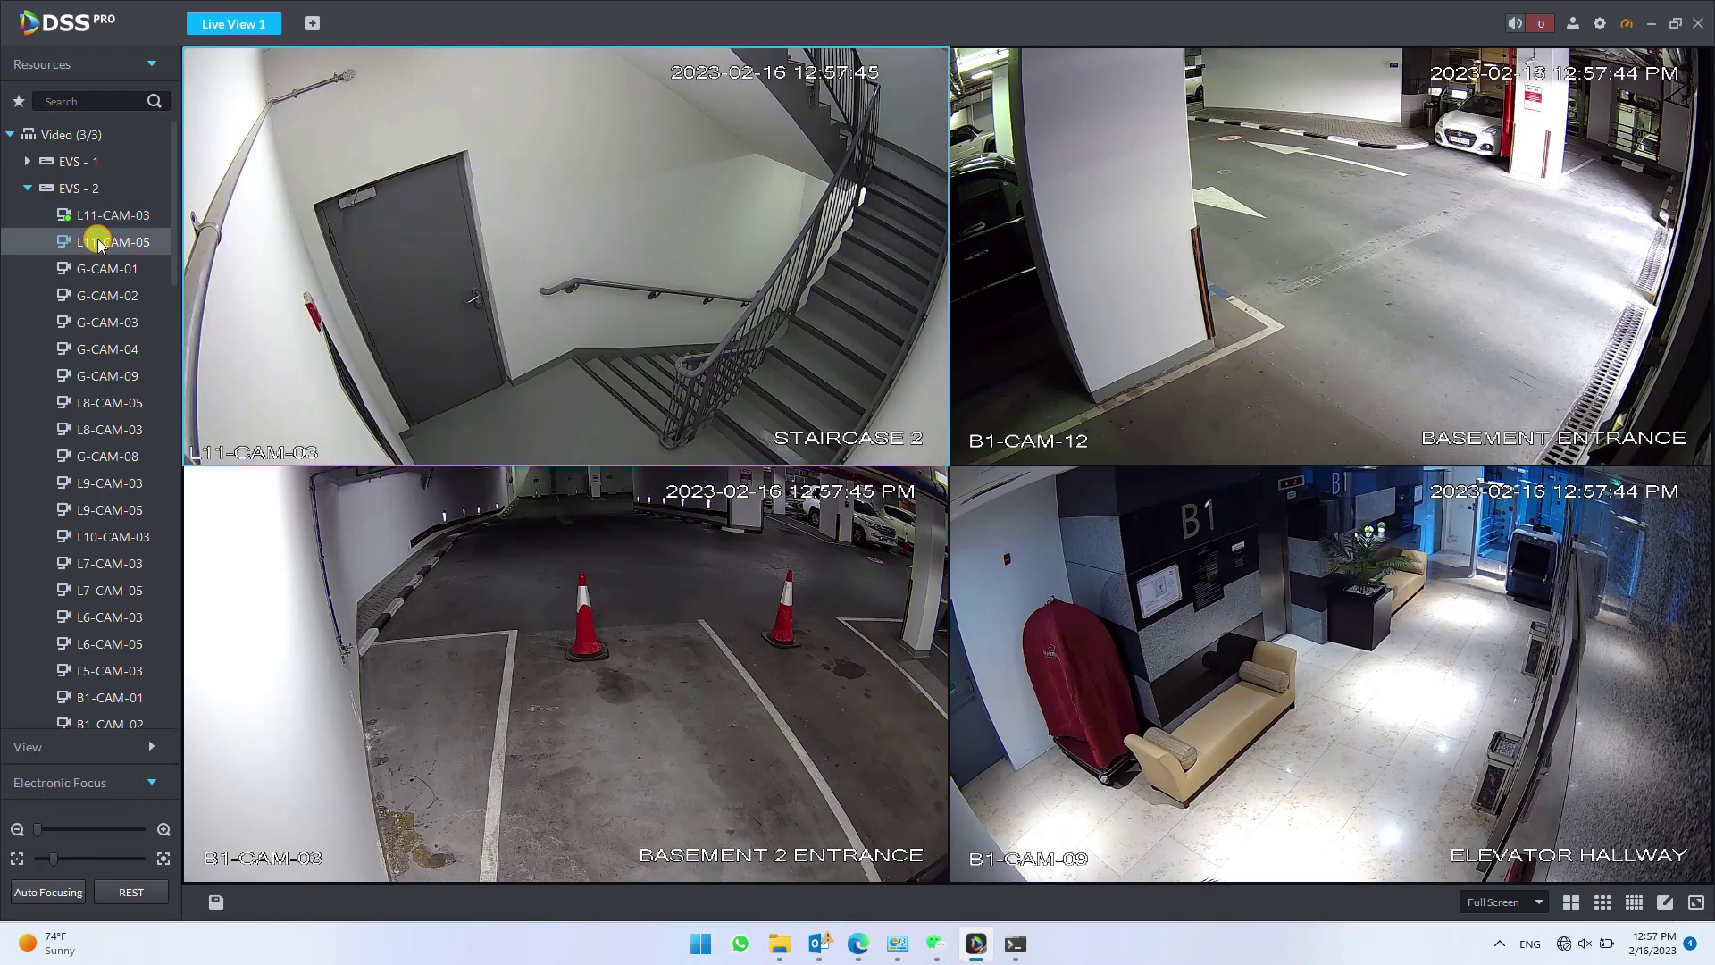
left_click_drag(96, 241, 1108, 268)
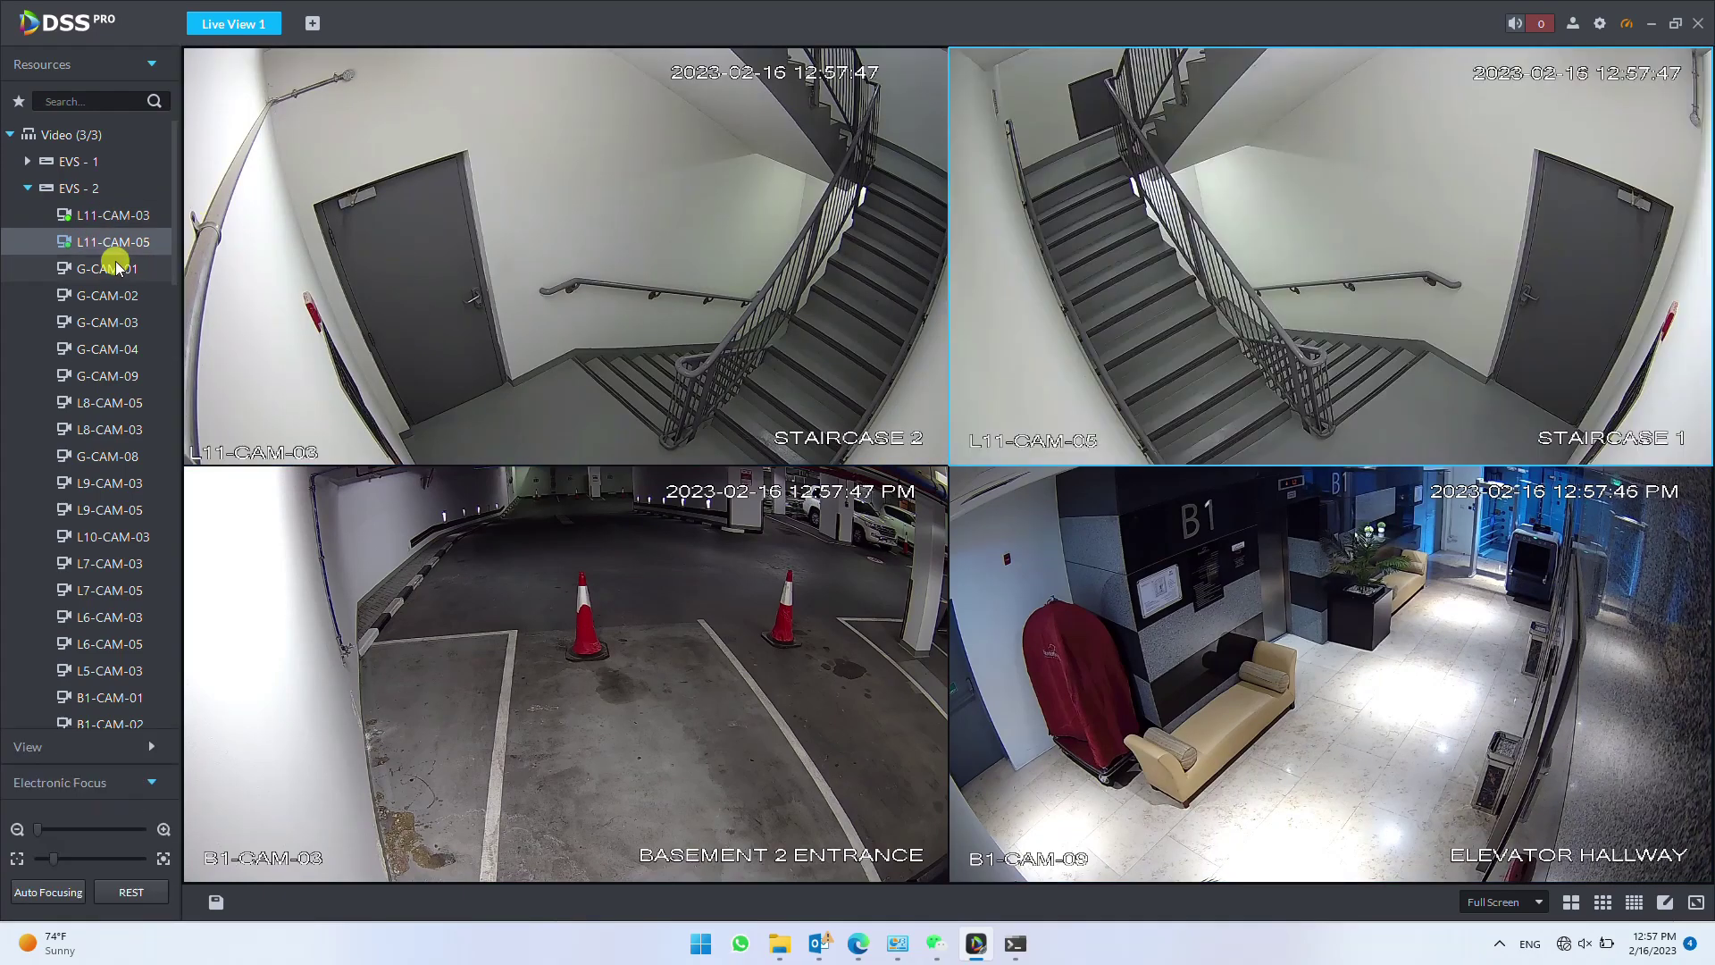
left_click_drag(100, 271, 562, 593)
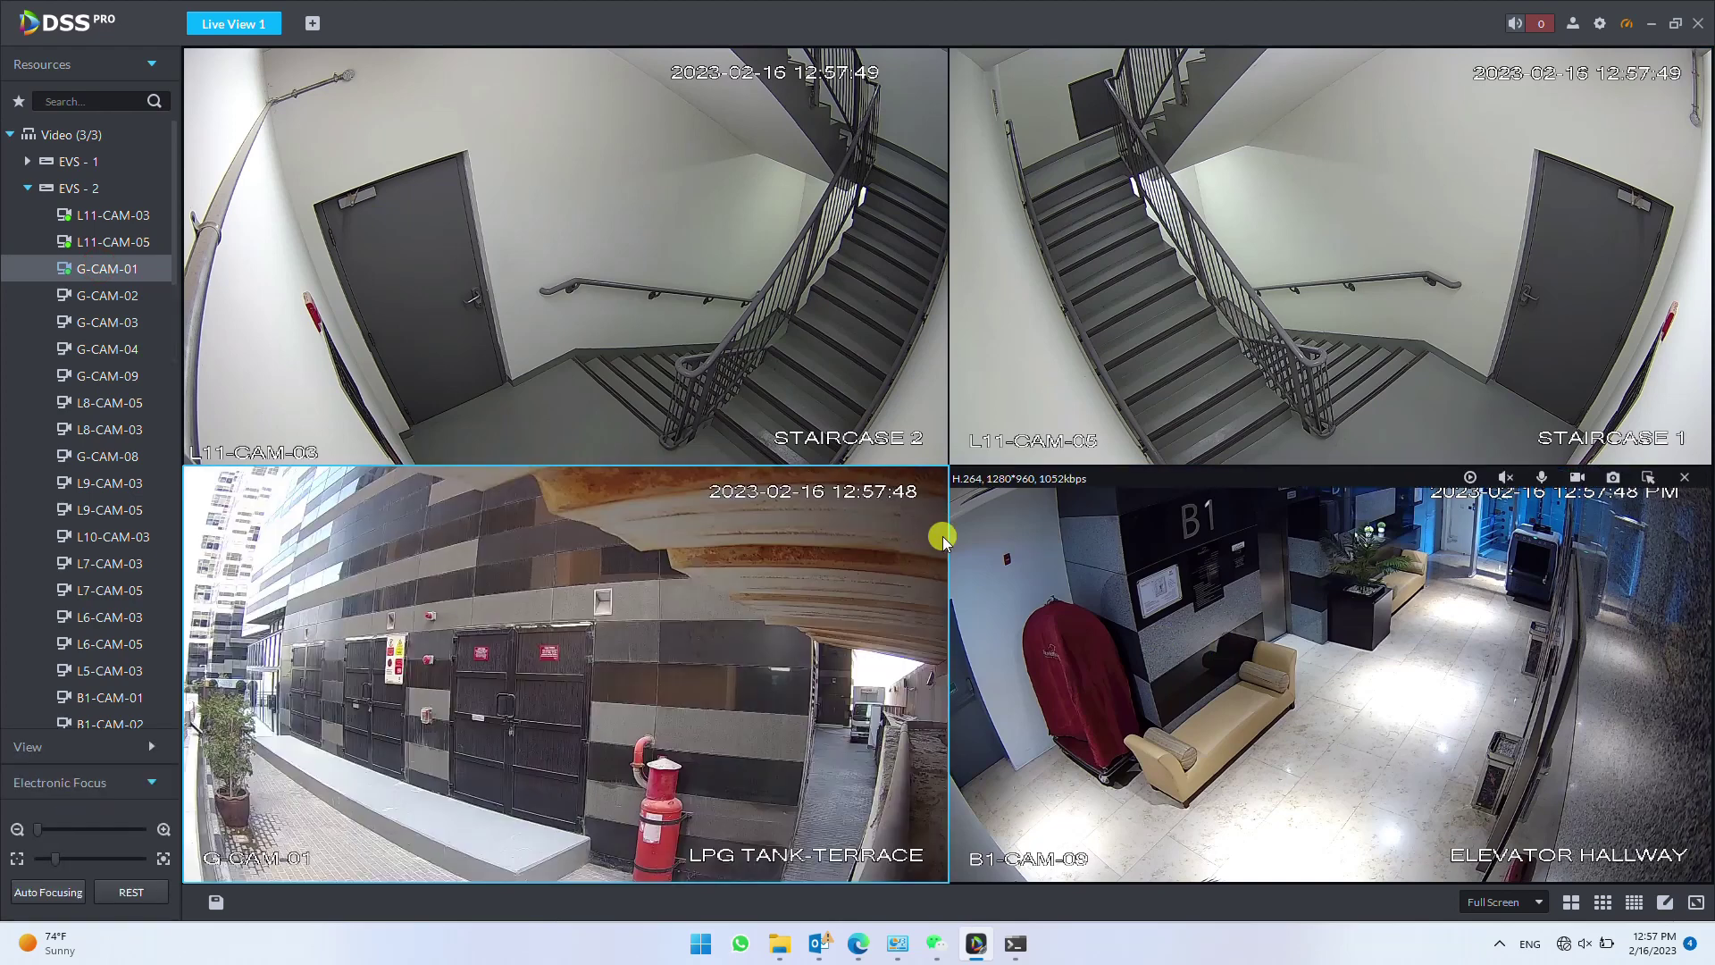
left_click_drag(48, 300, 1135, 643)
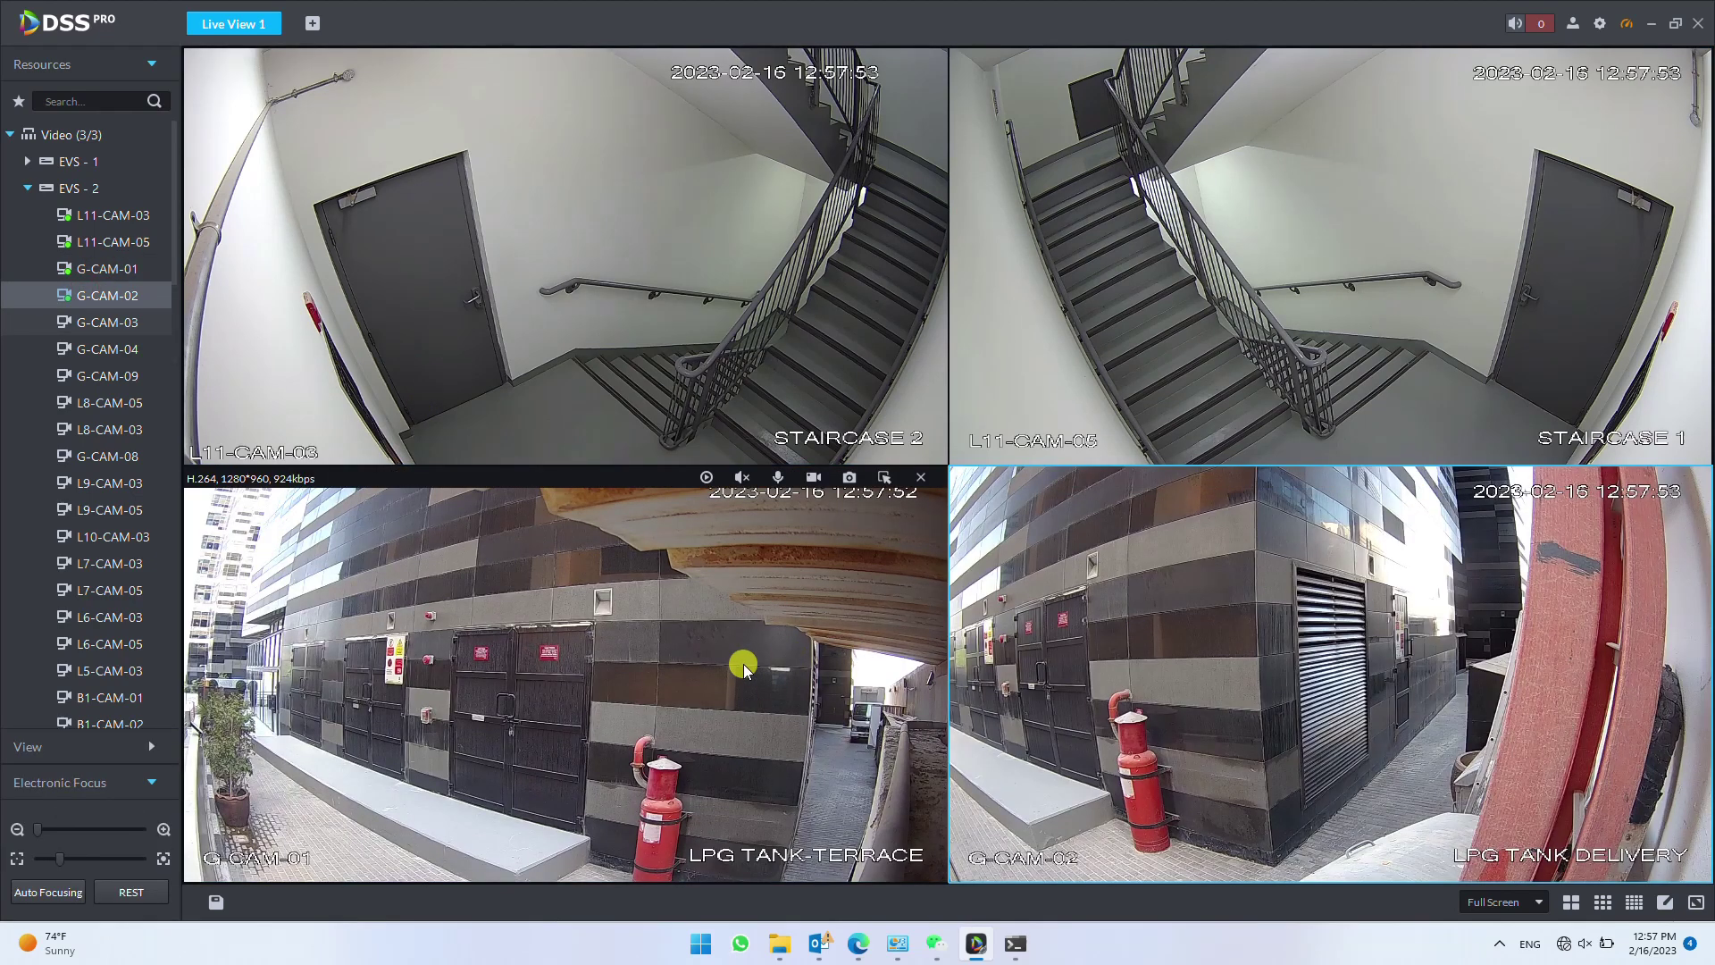
mouse_move(988, 947)
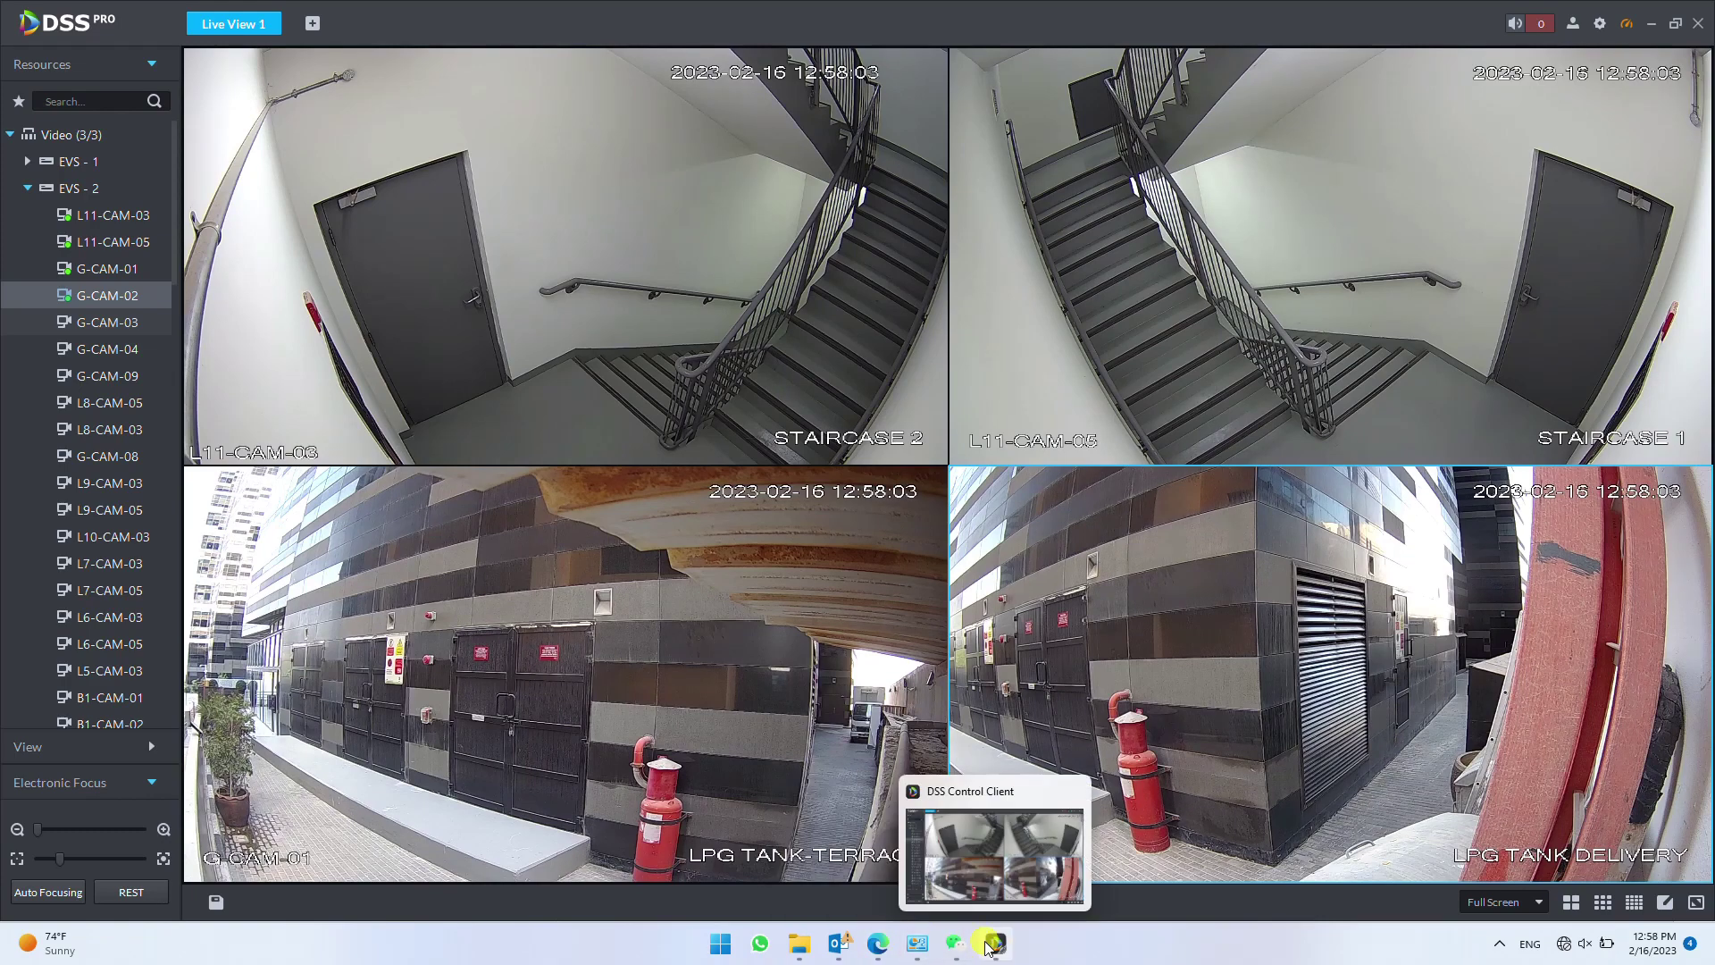
- Search the cluster log for today's M-S Switch entry, then view EVS - 2's event history
left_click(878, 945)
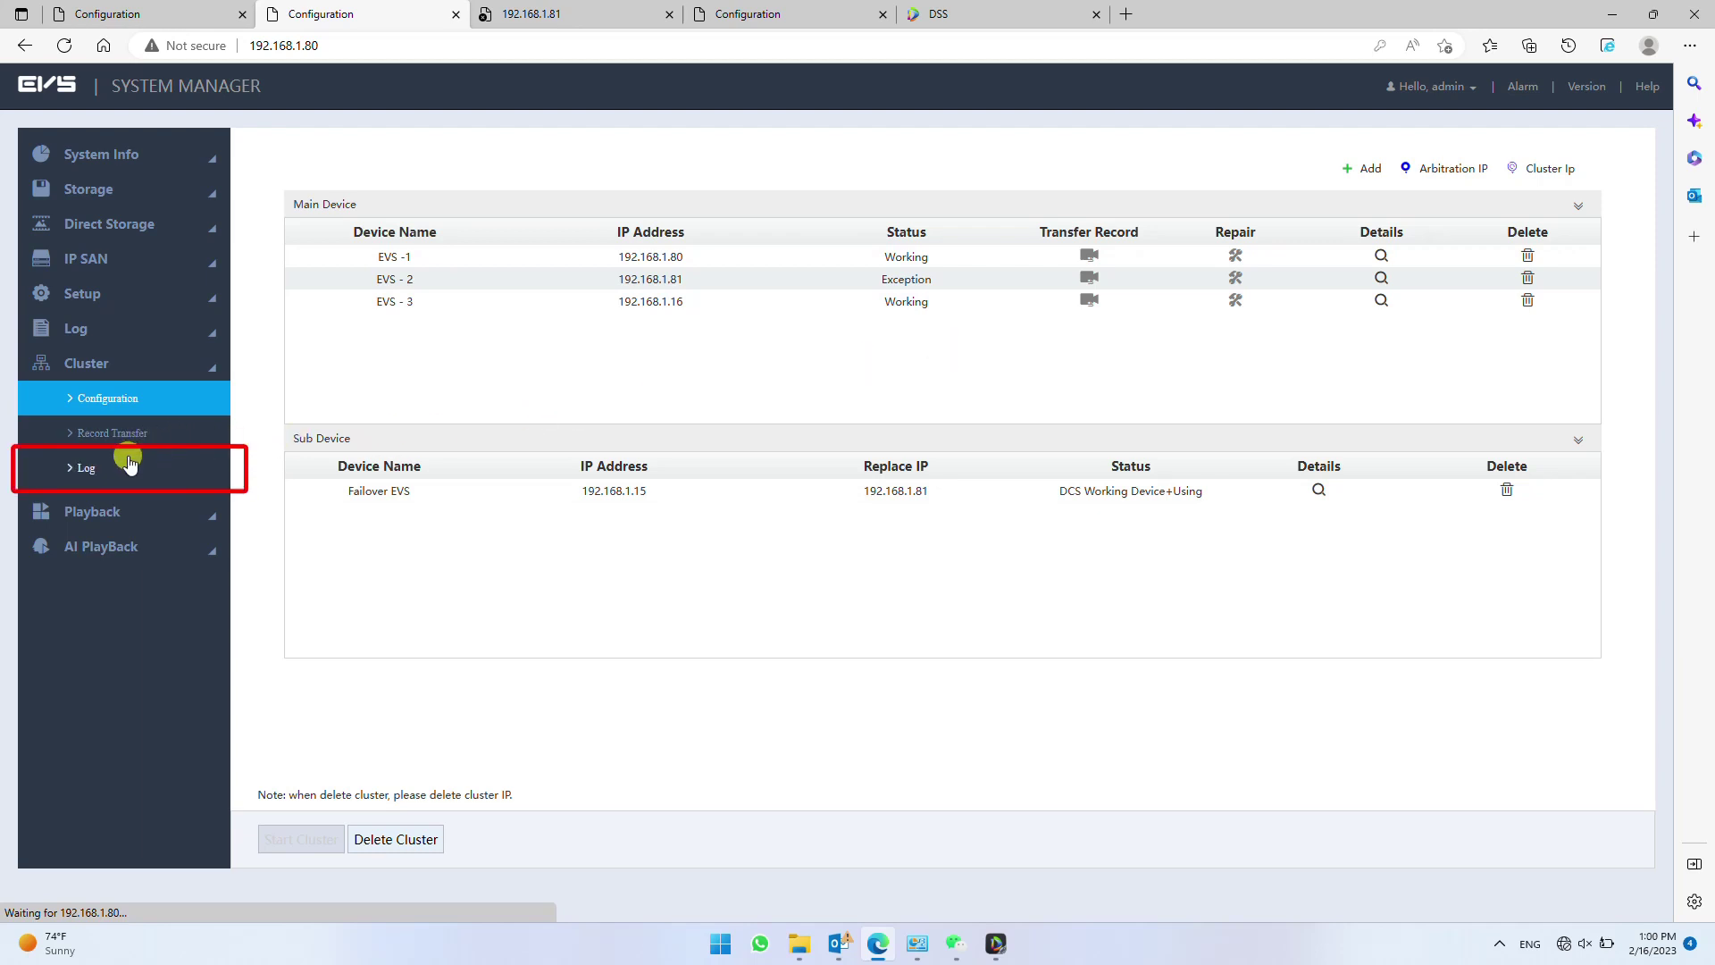
left_click(129, 462)
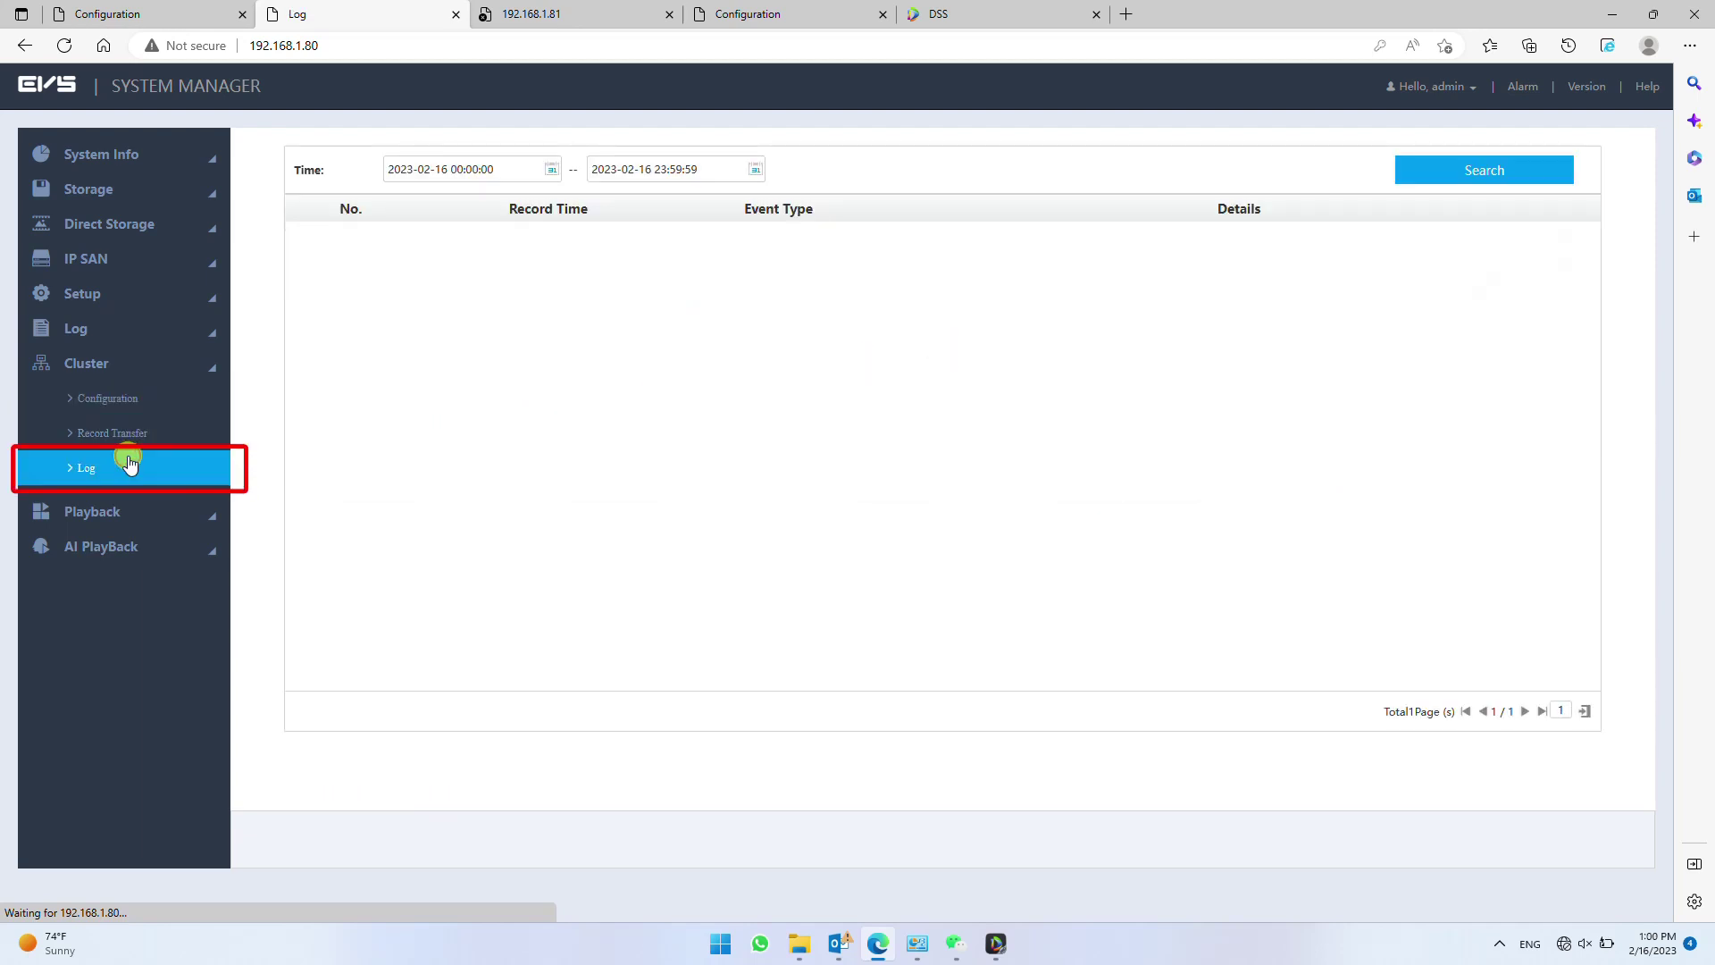
left_click(1459, 174)
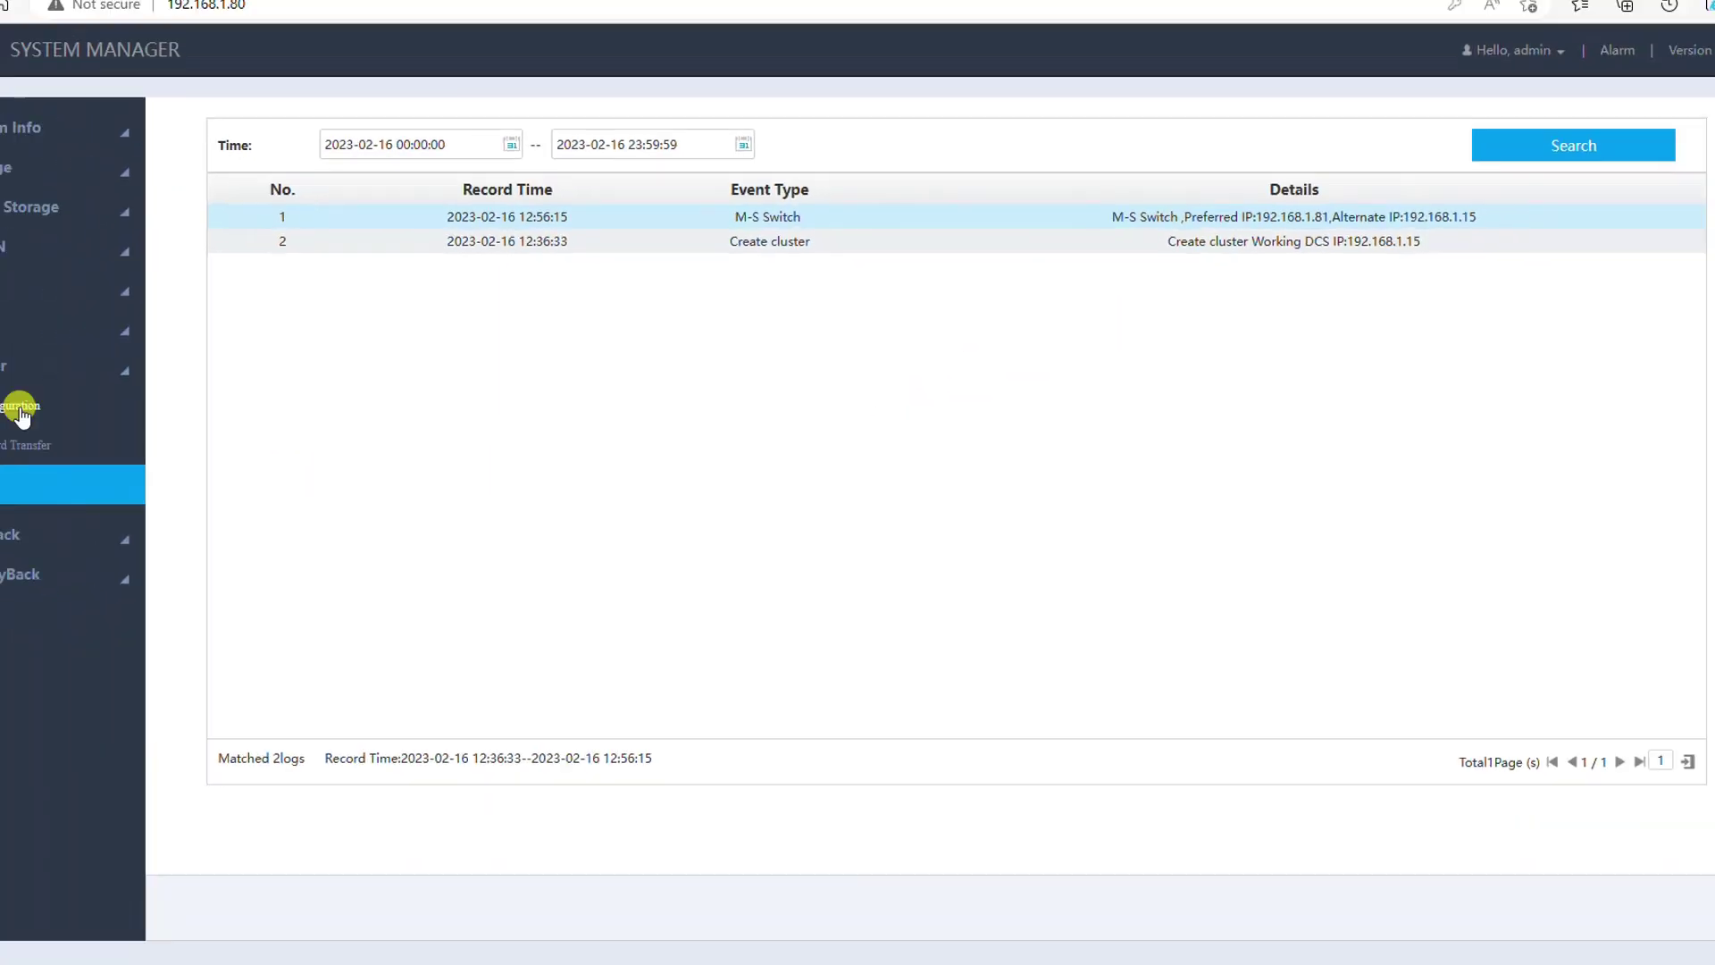
left_click(116, 402)
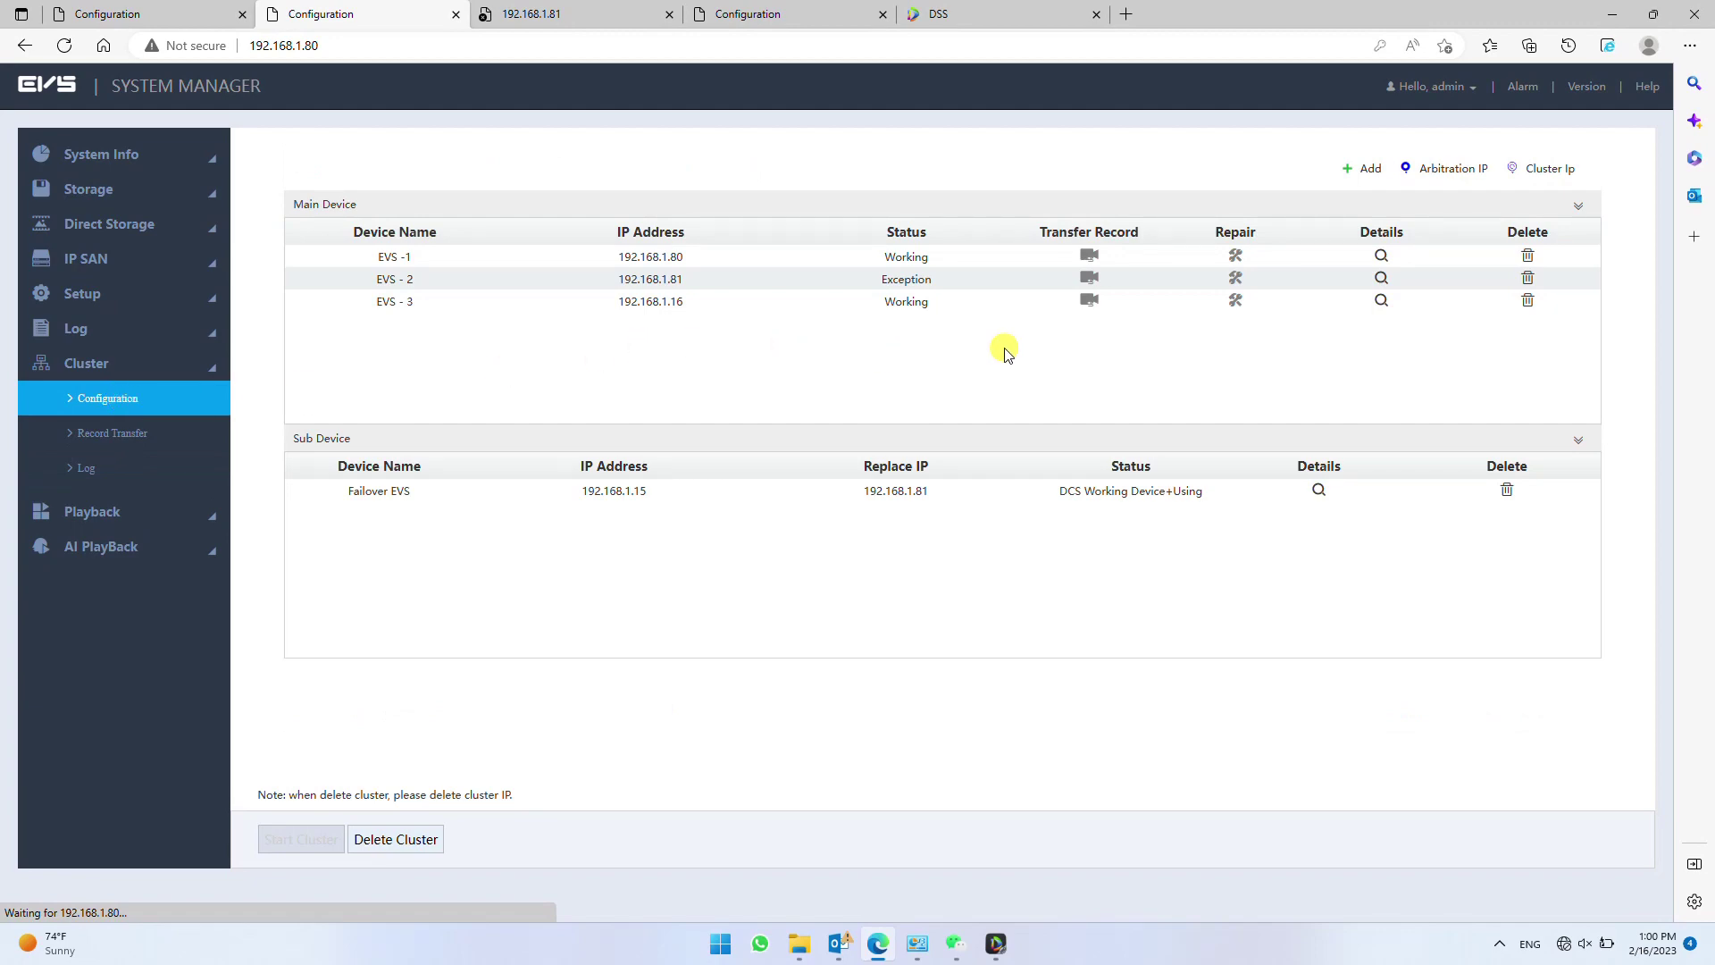
left_click(1381, 278)
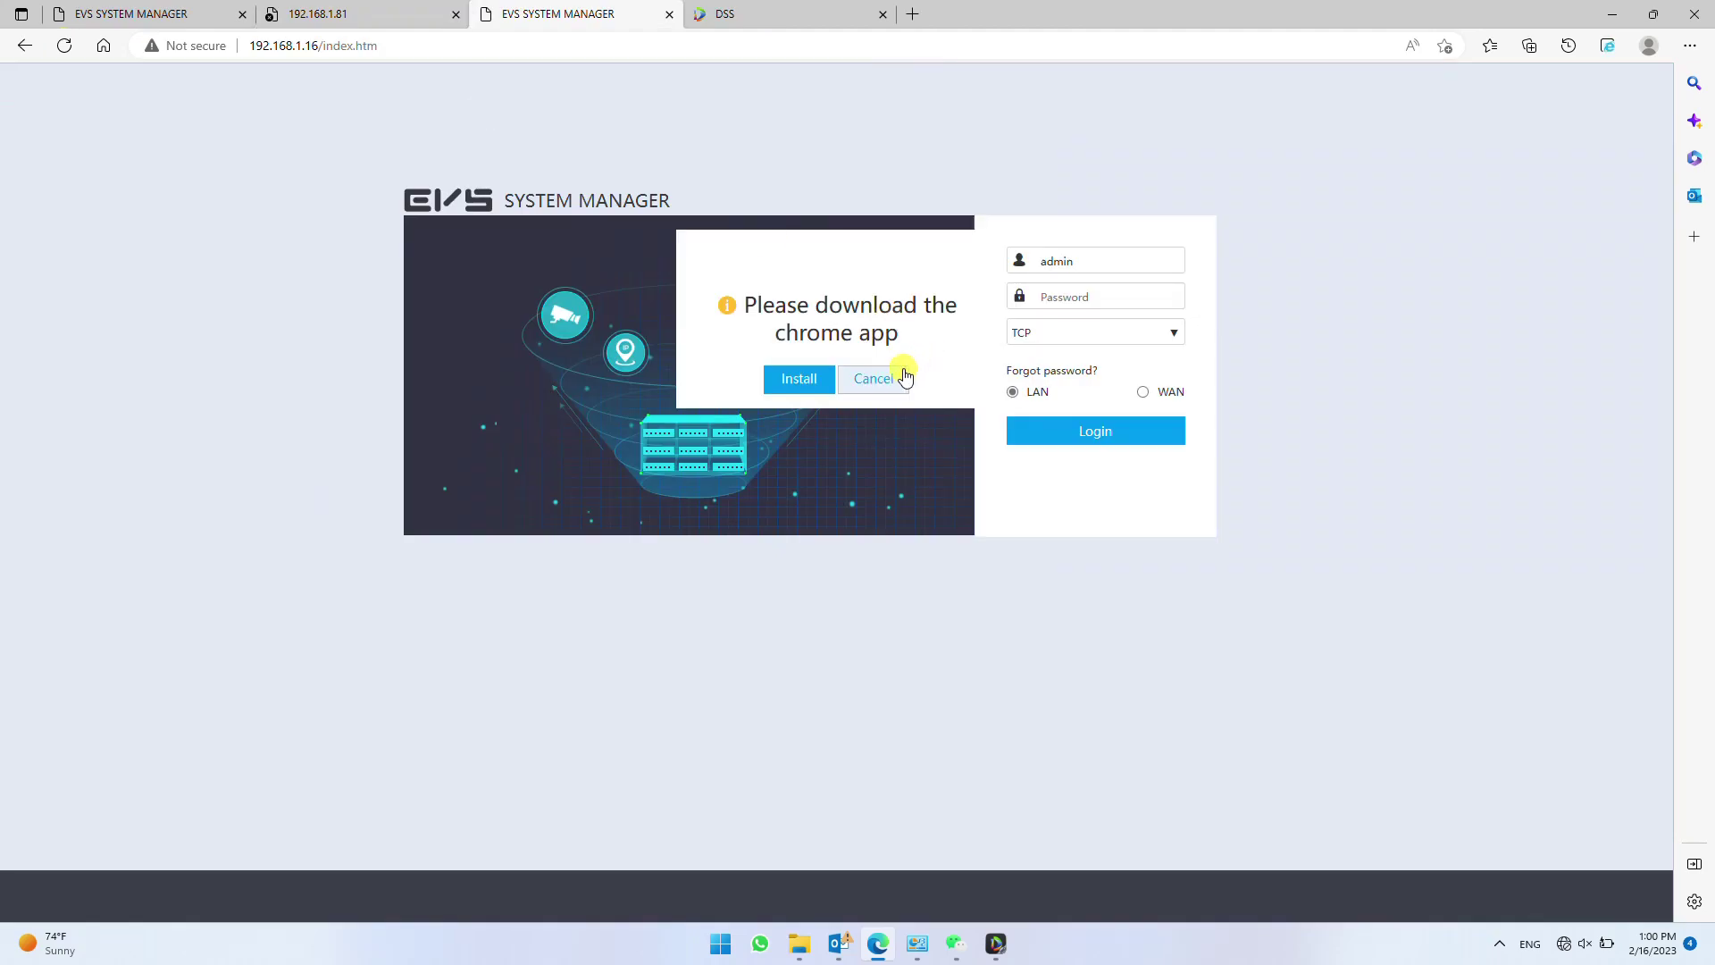
- Dismiss the Chrome app prompt and log in to 192.168.1.16 with the account password
left_click(904, 376)
left_click(1085, 298)
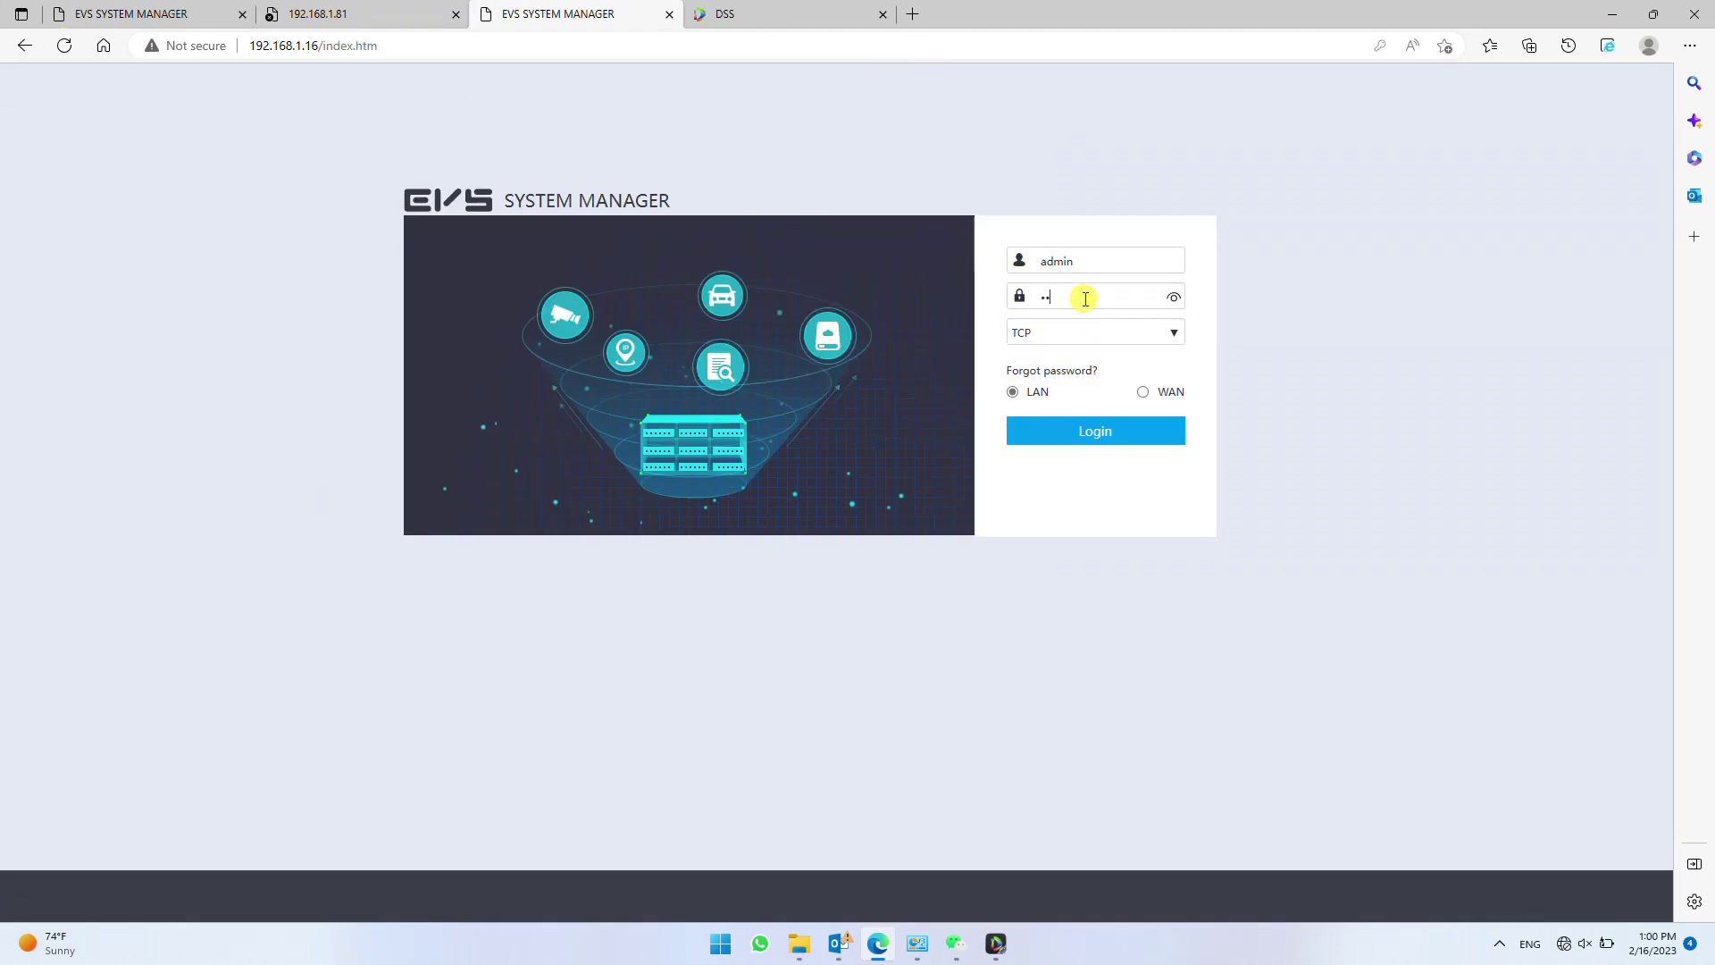
key("Return")
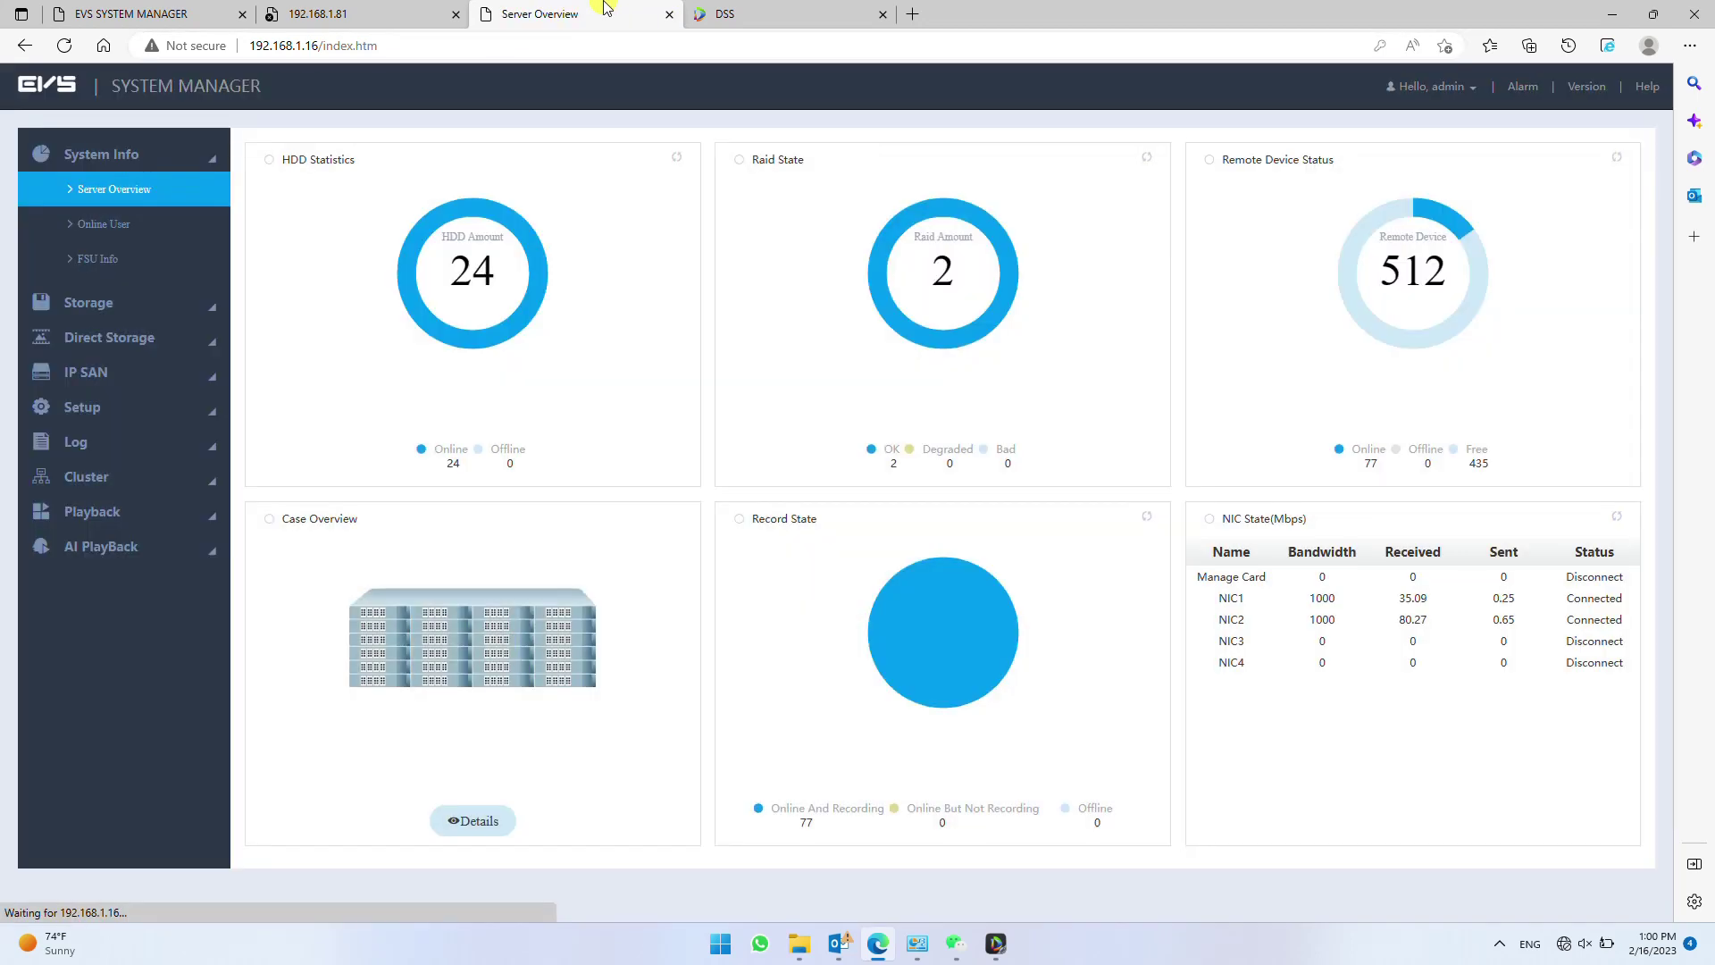
left_click_drag(604, 7, 394, 7)
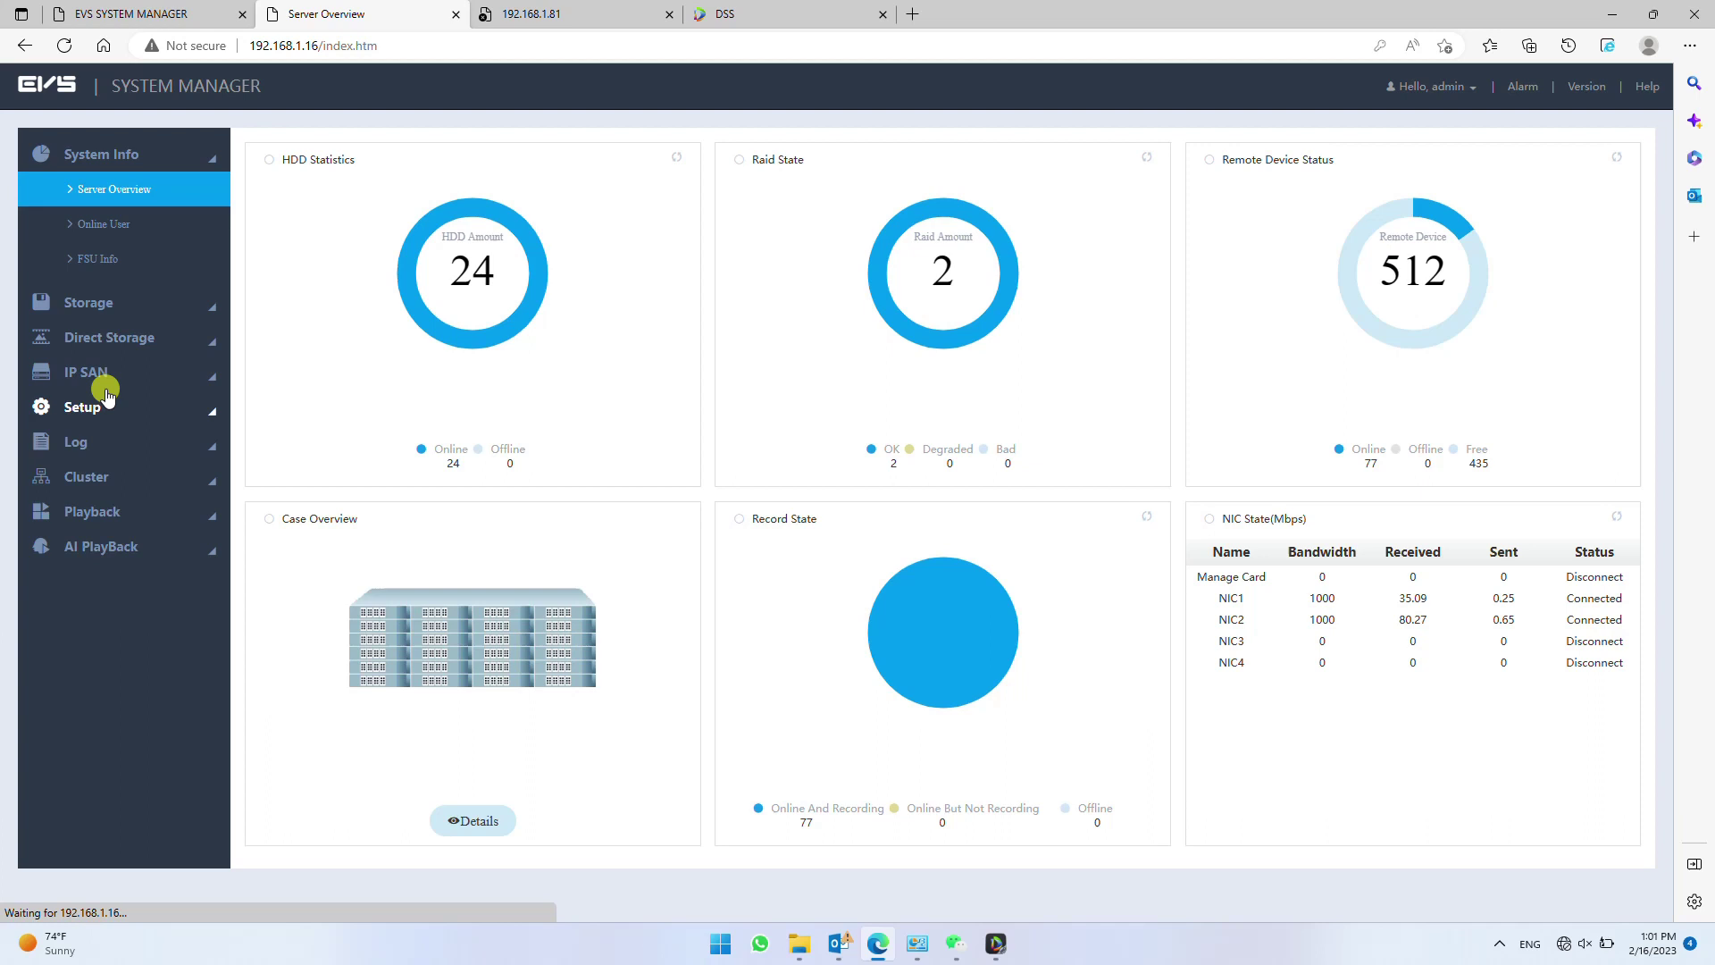
- In Cluster > Configuration, review and close the Failover EVS event history
left_click(90, 476)
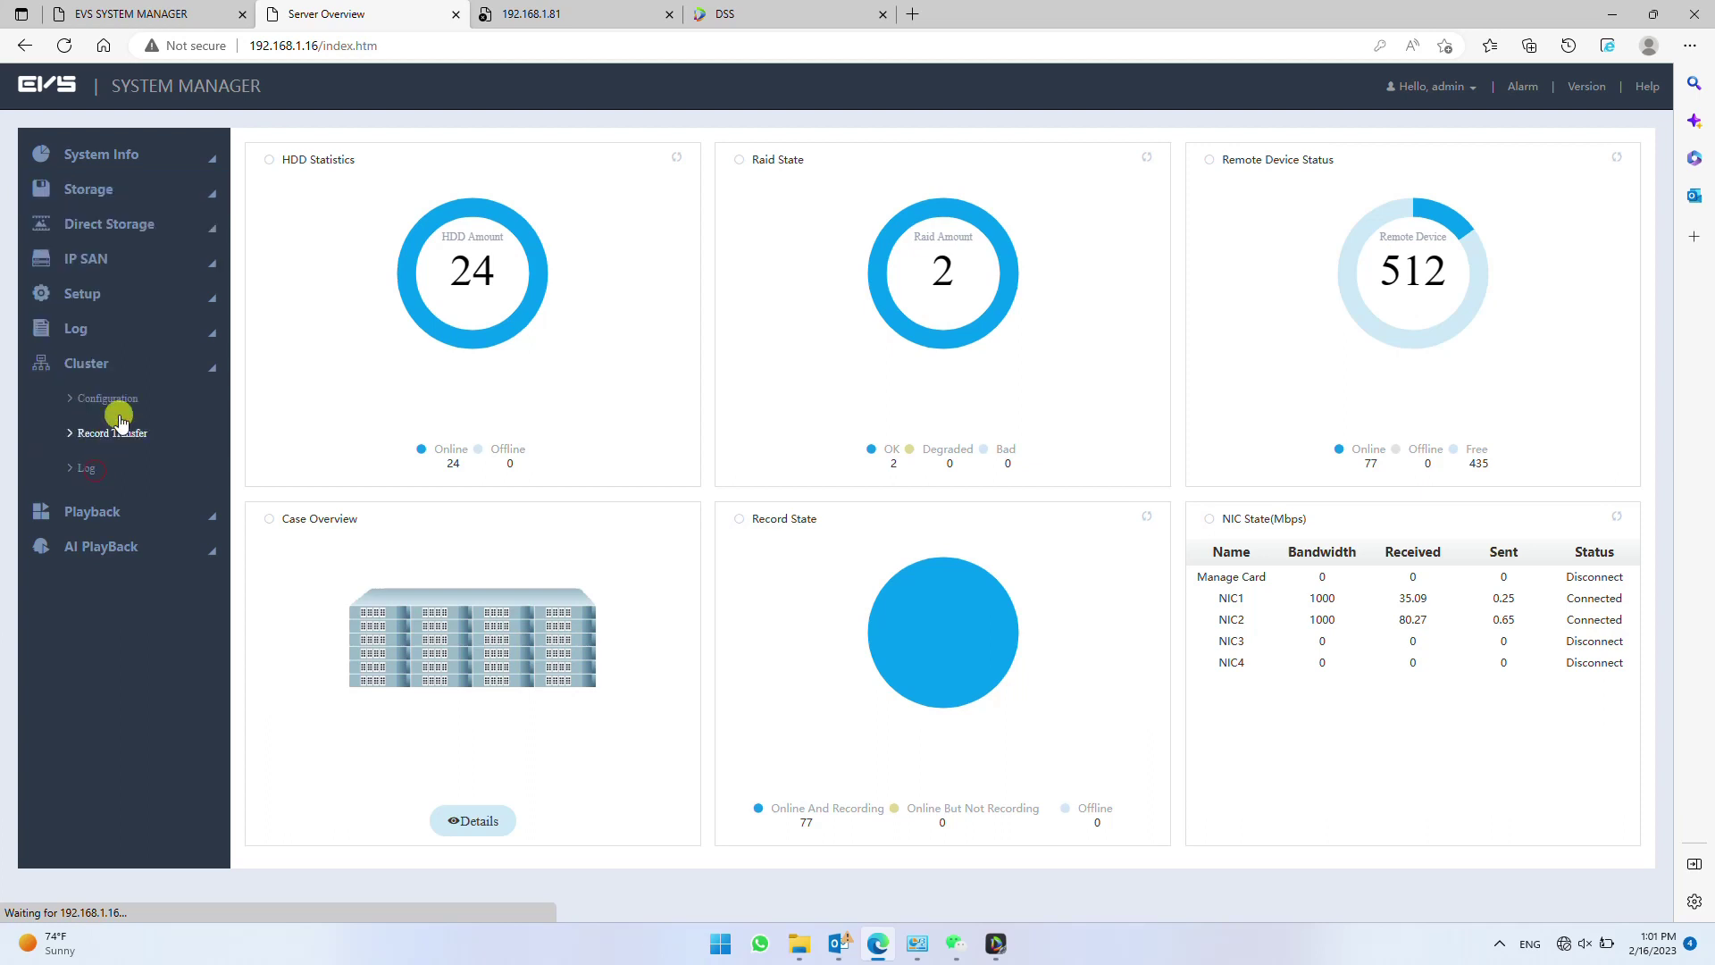
left_click(116, 395)
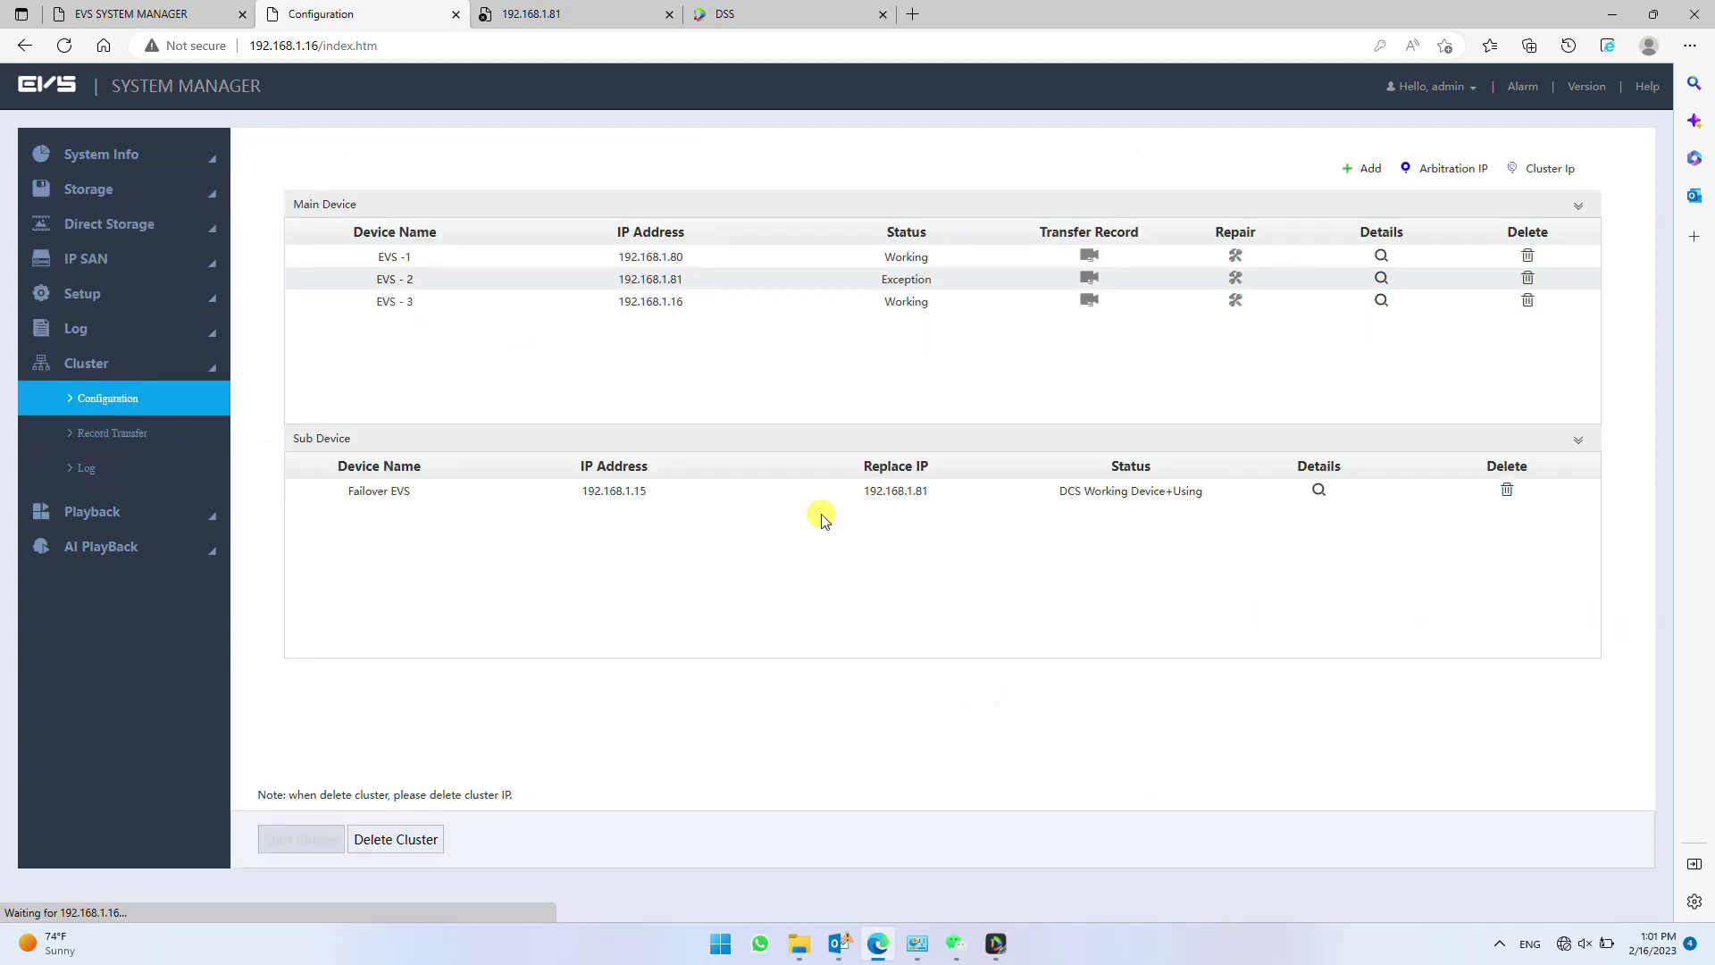
left_click(1316, 490)
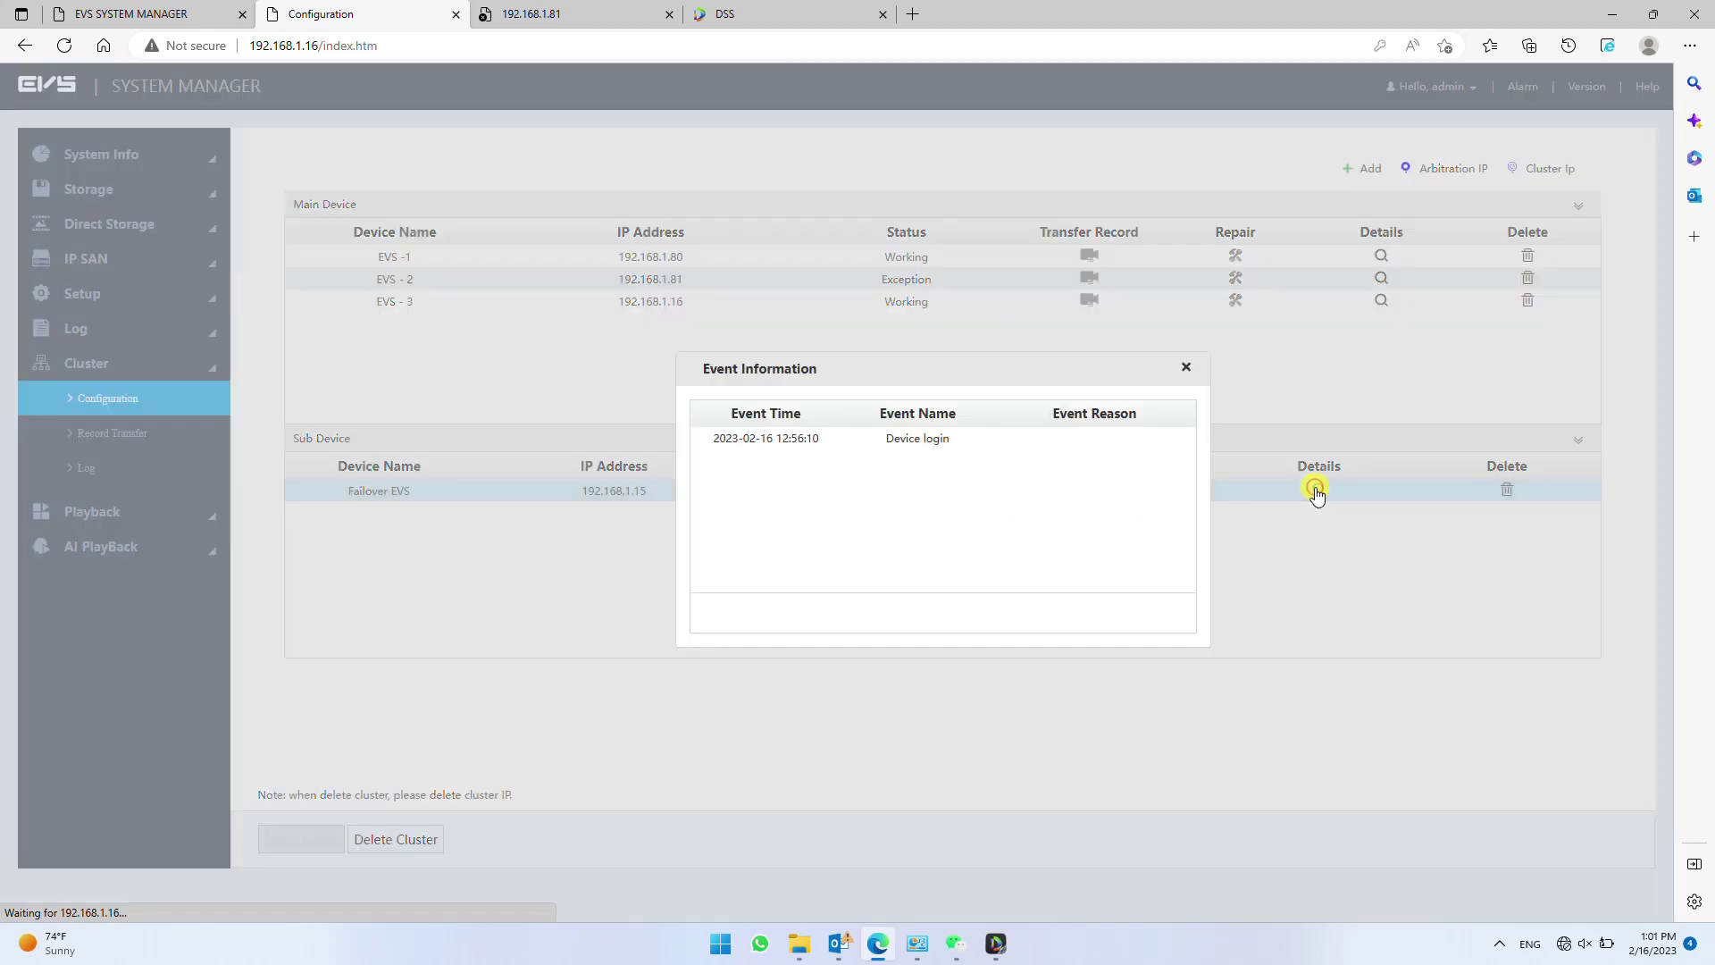
left_click(1191, 368)
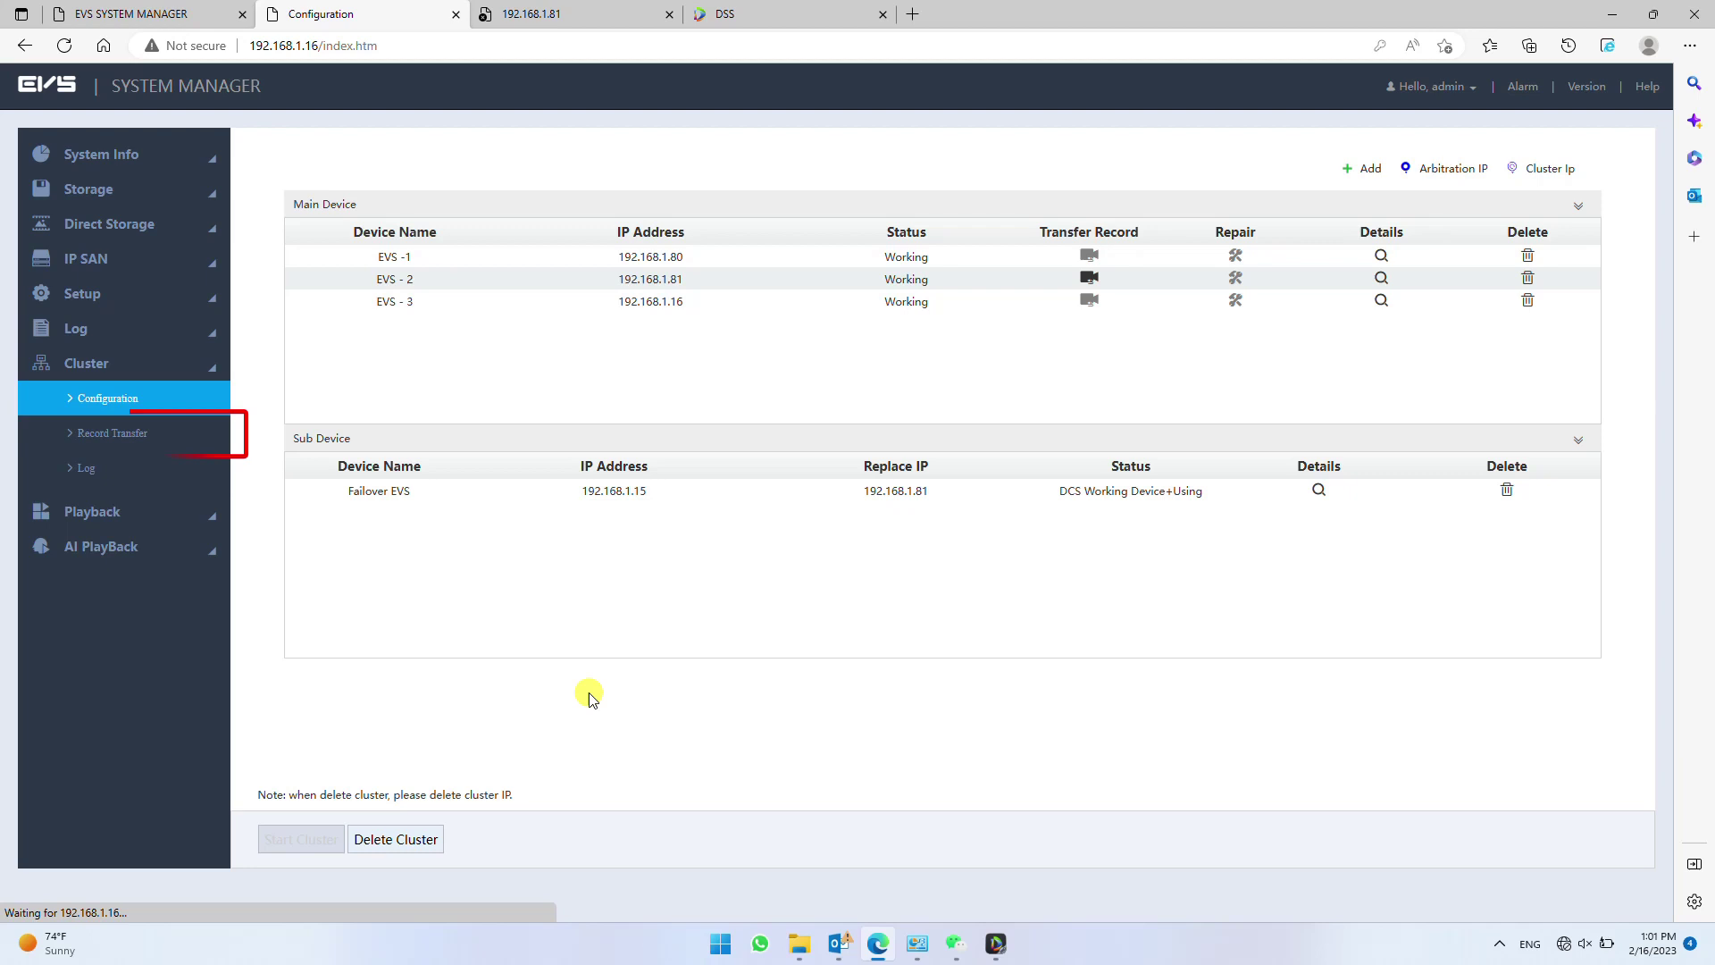
- Open the Record Transfer task details, refresh the per-channel progress twice, and close them
left_click(118, 434)
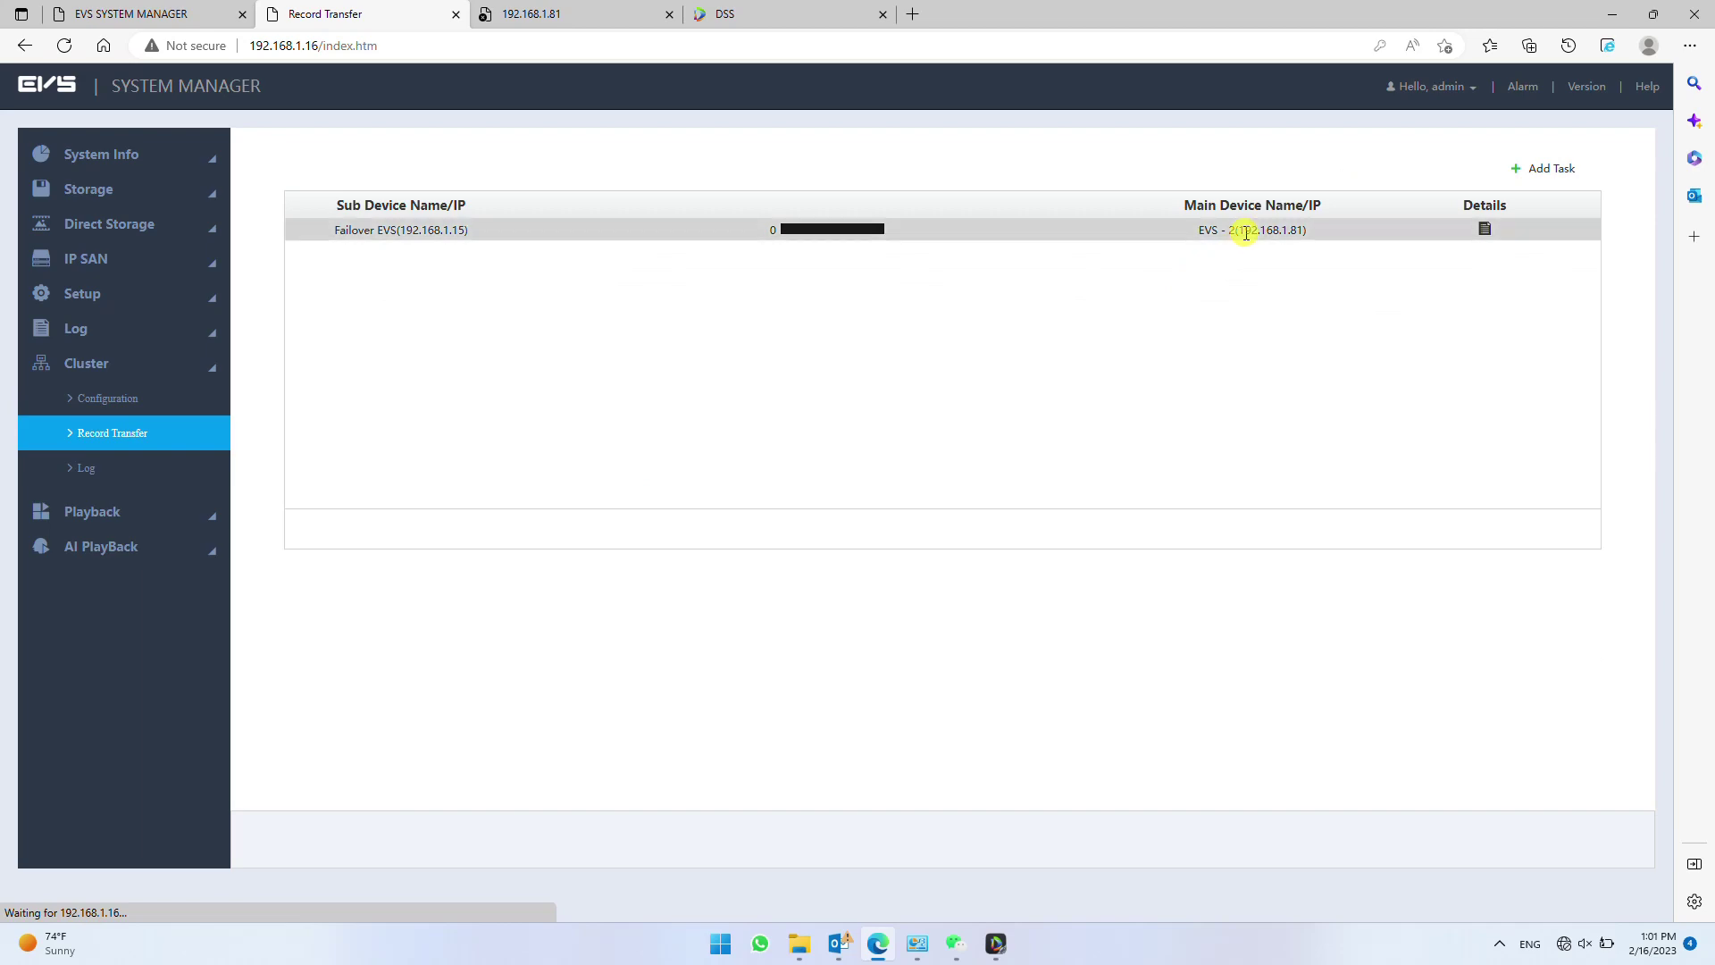
left_click(1486, 229)
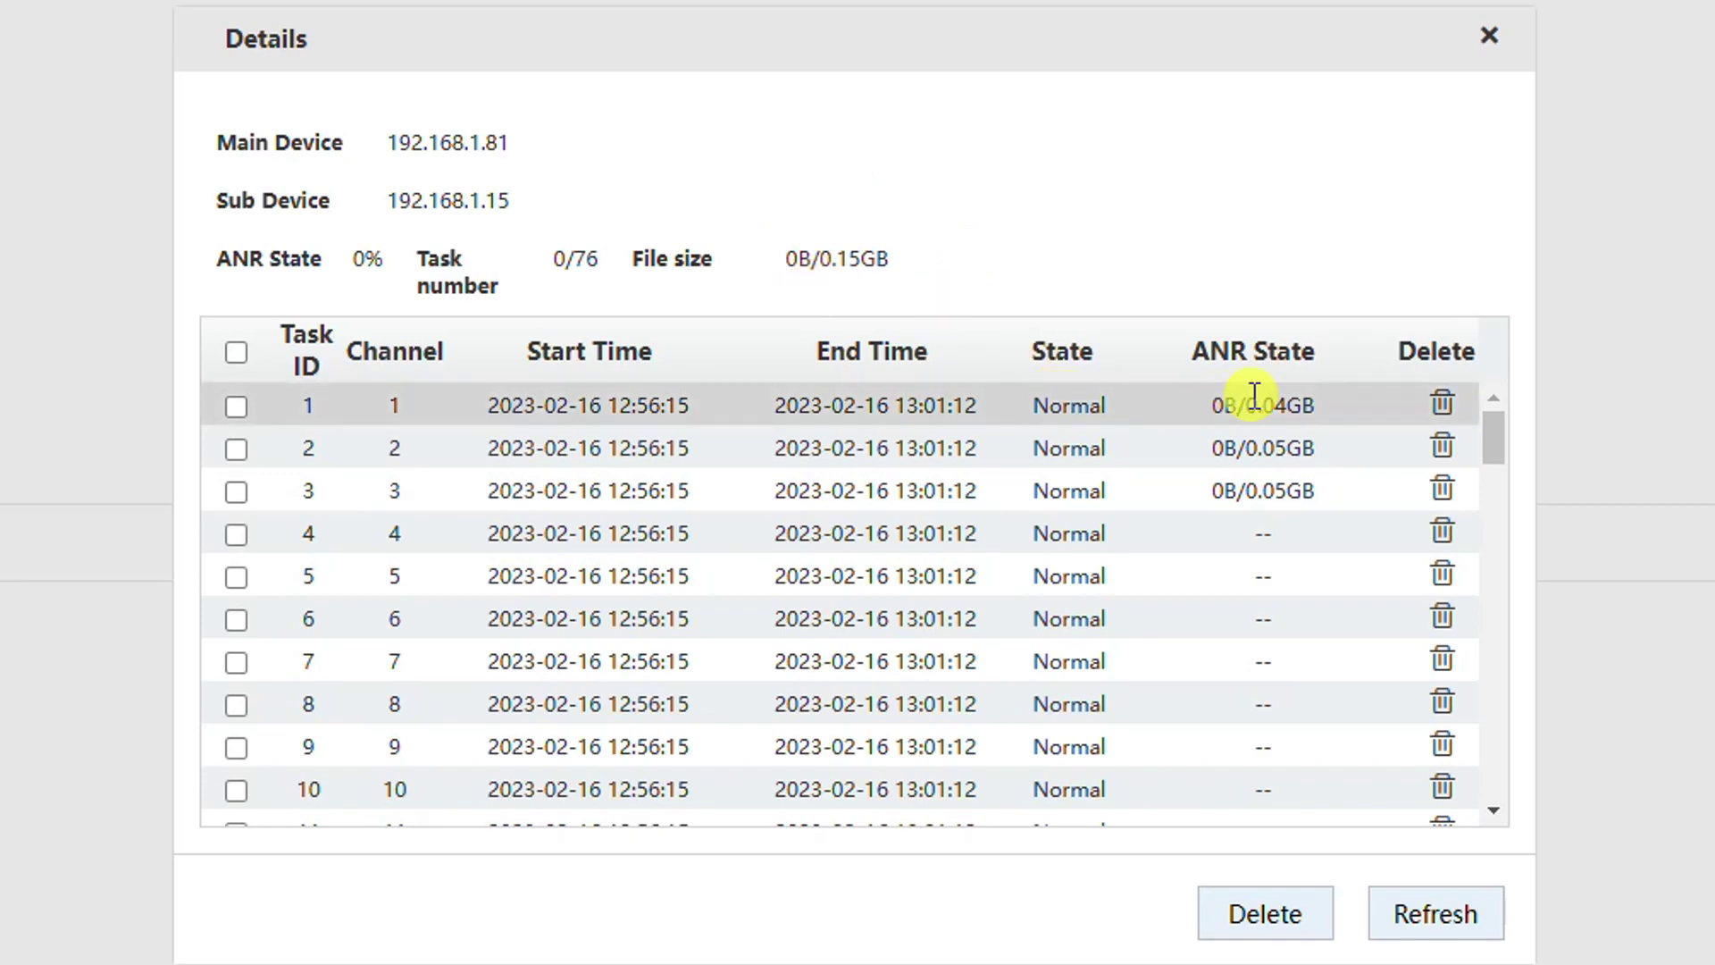
left_click(1408, 904)
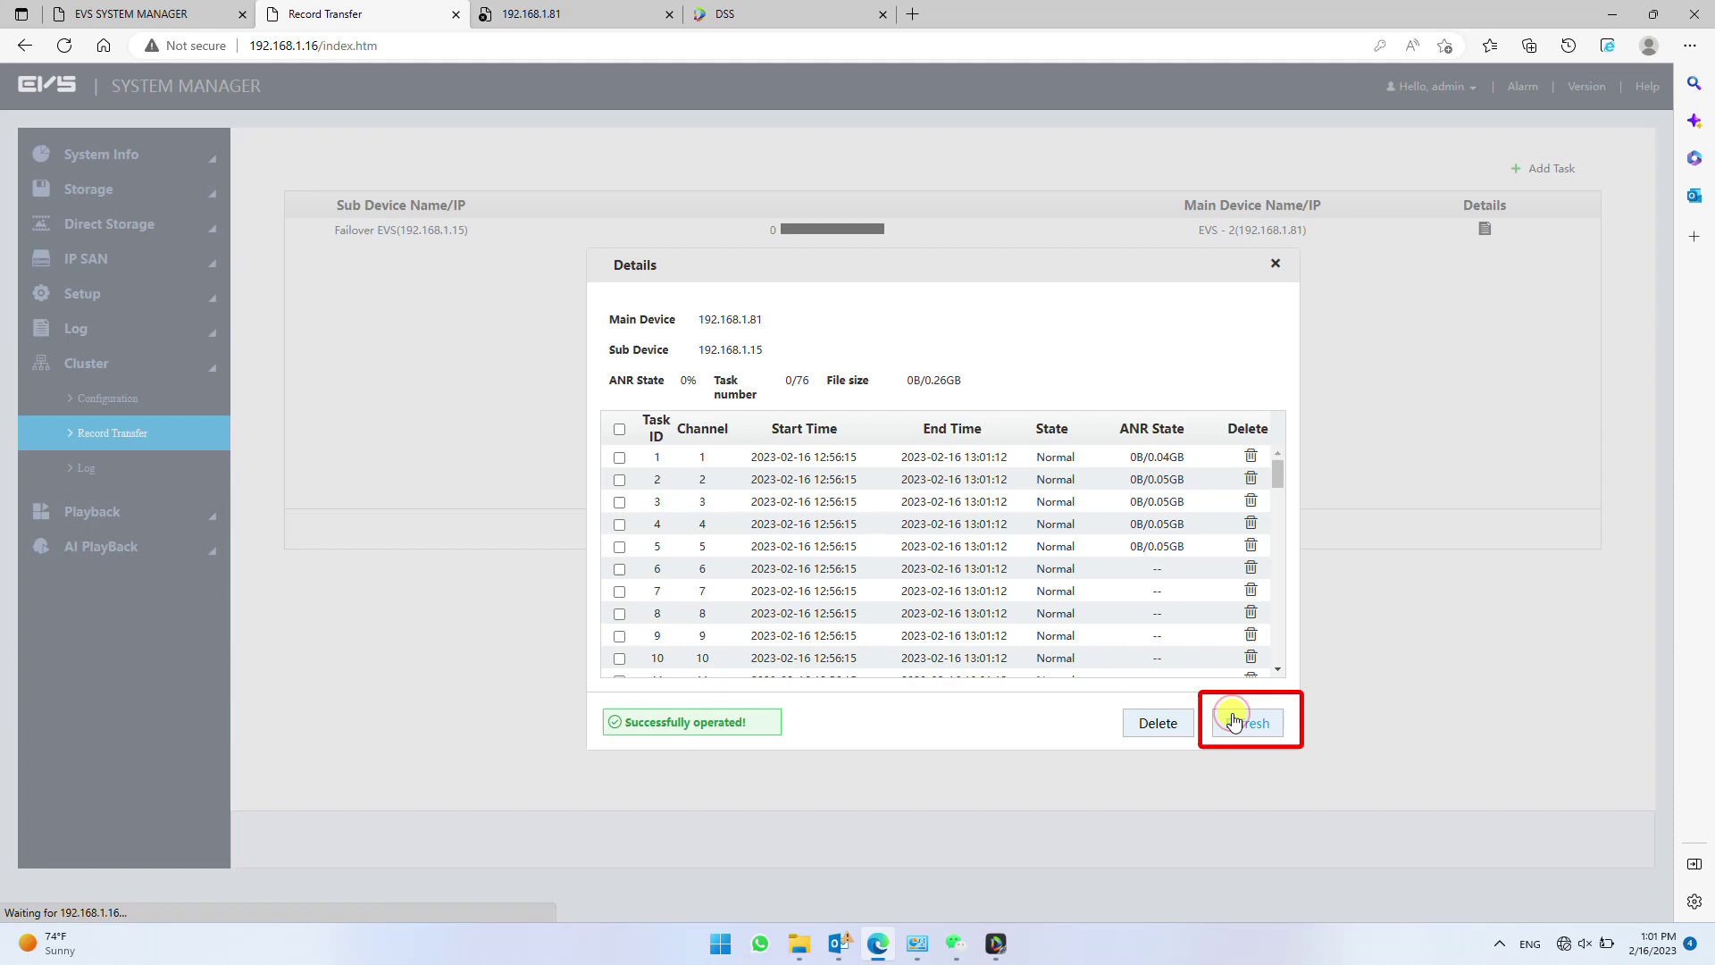
left_click(1408, 906)
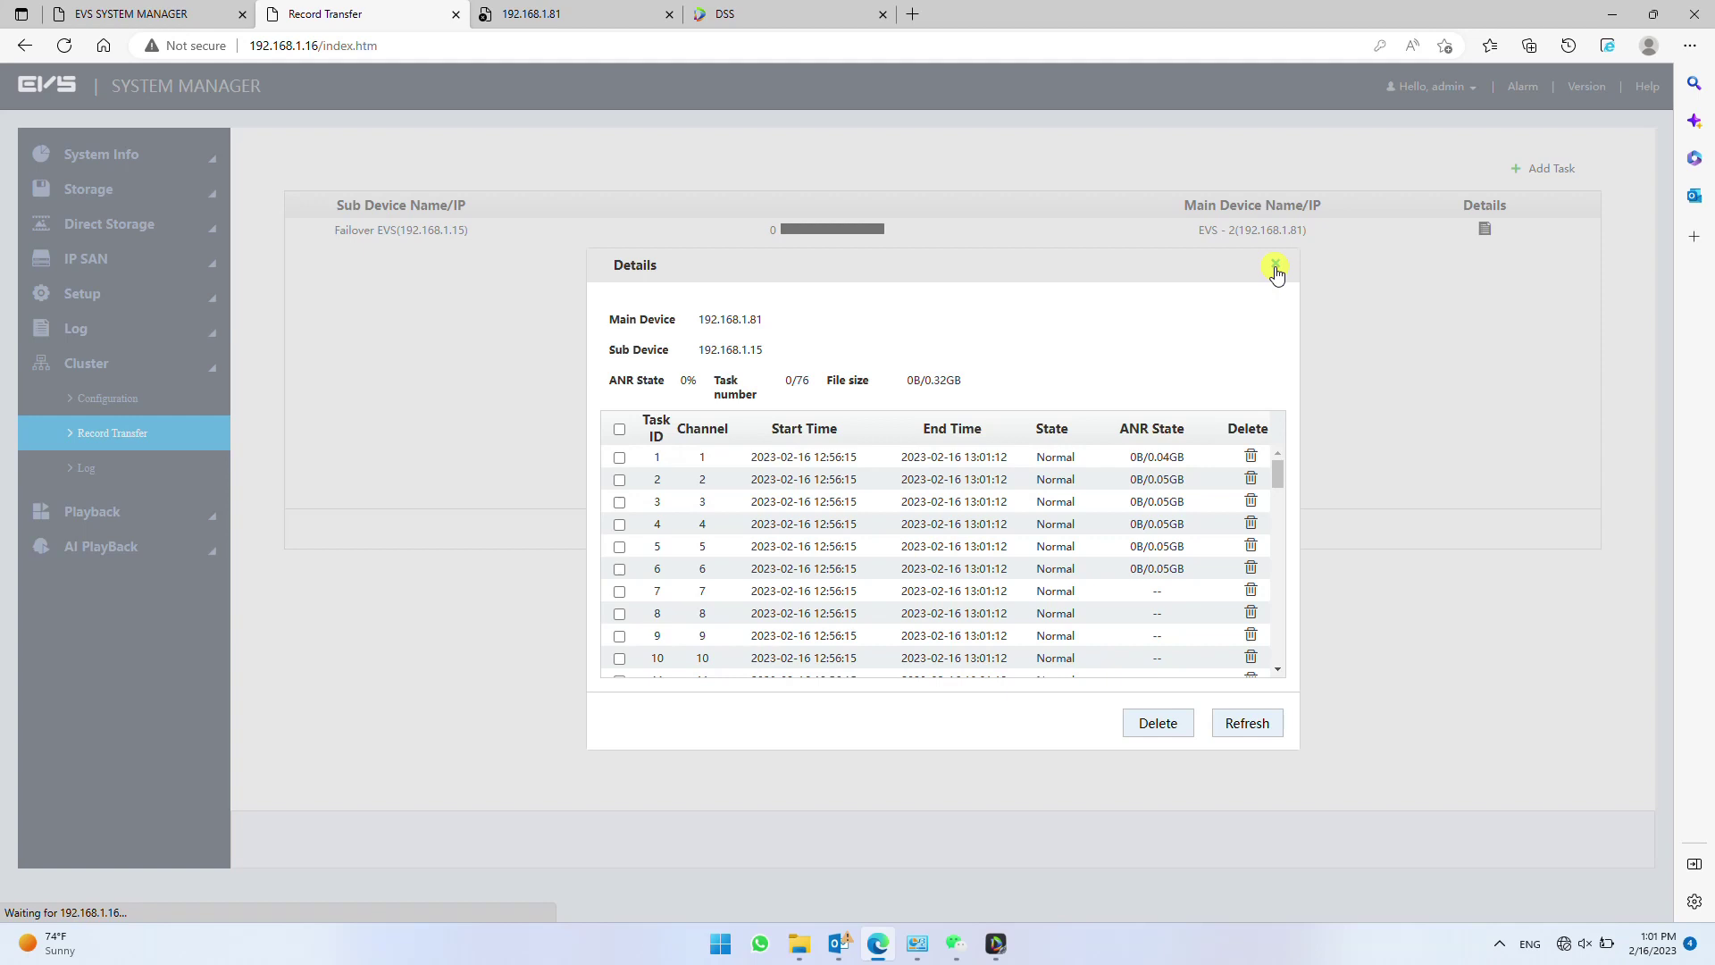
left_click(1275, 268)
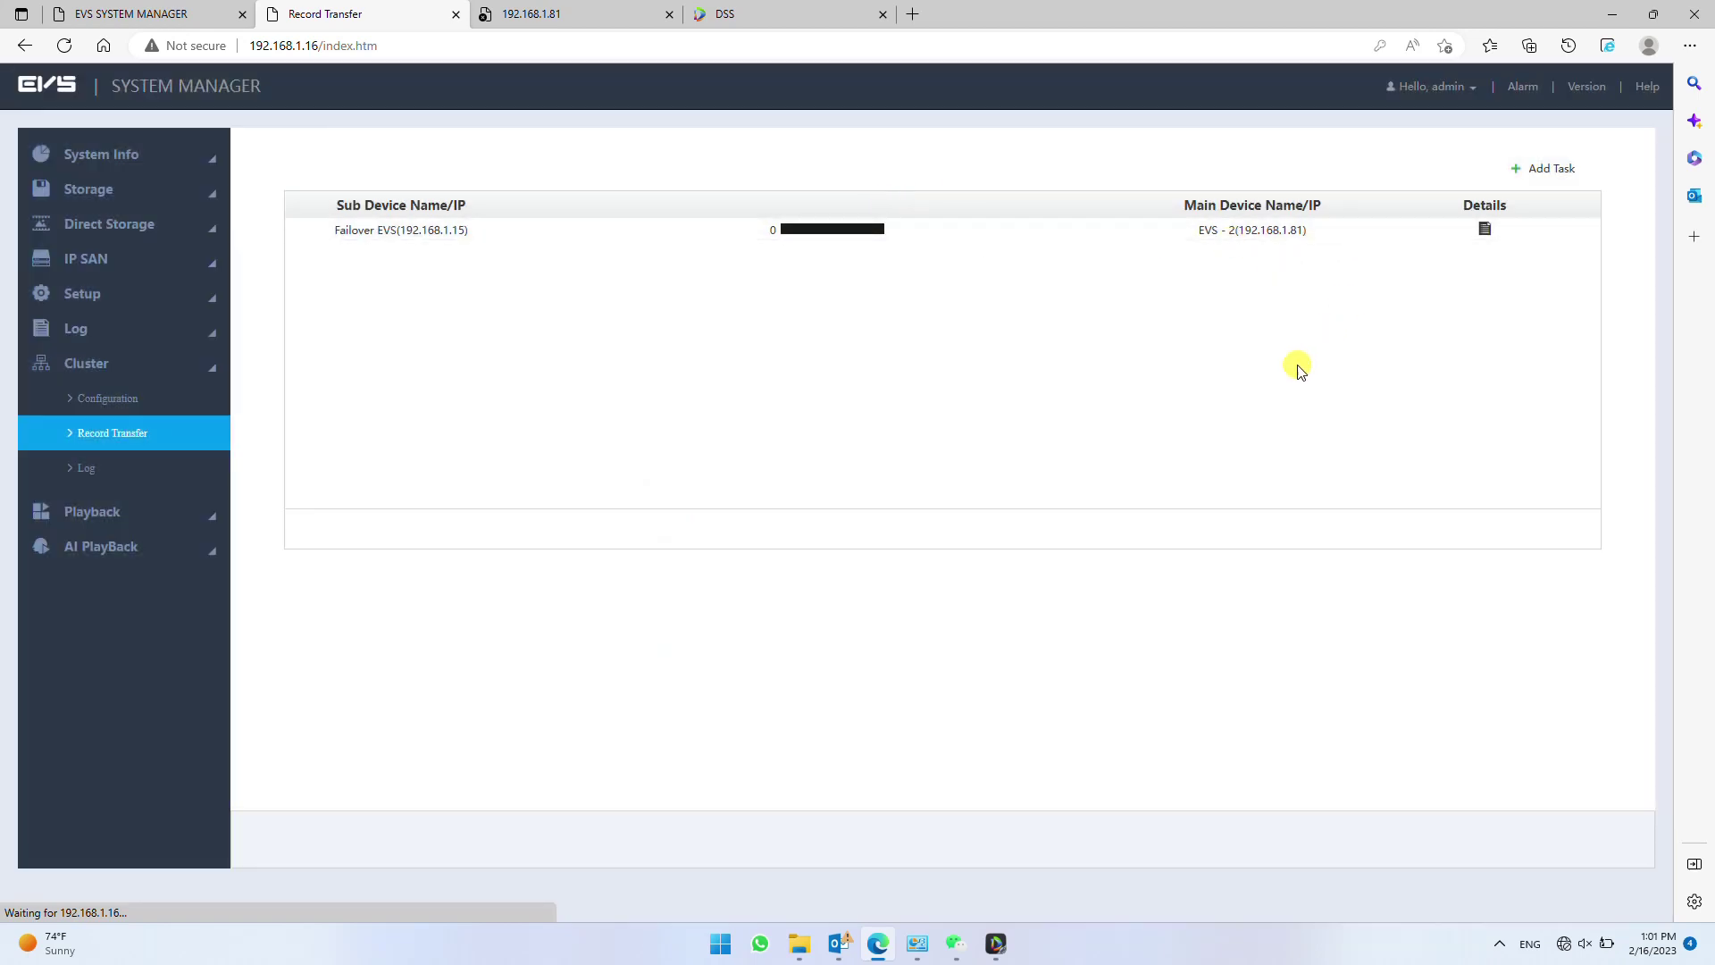
- Recheck cluster statuses and transfer progress, then search the cluster log for its 4 entries
left_click(161, 397)
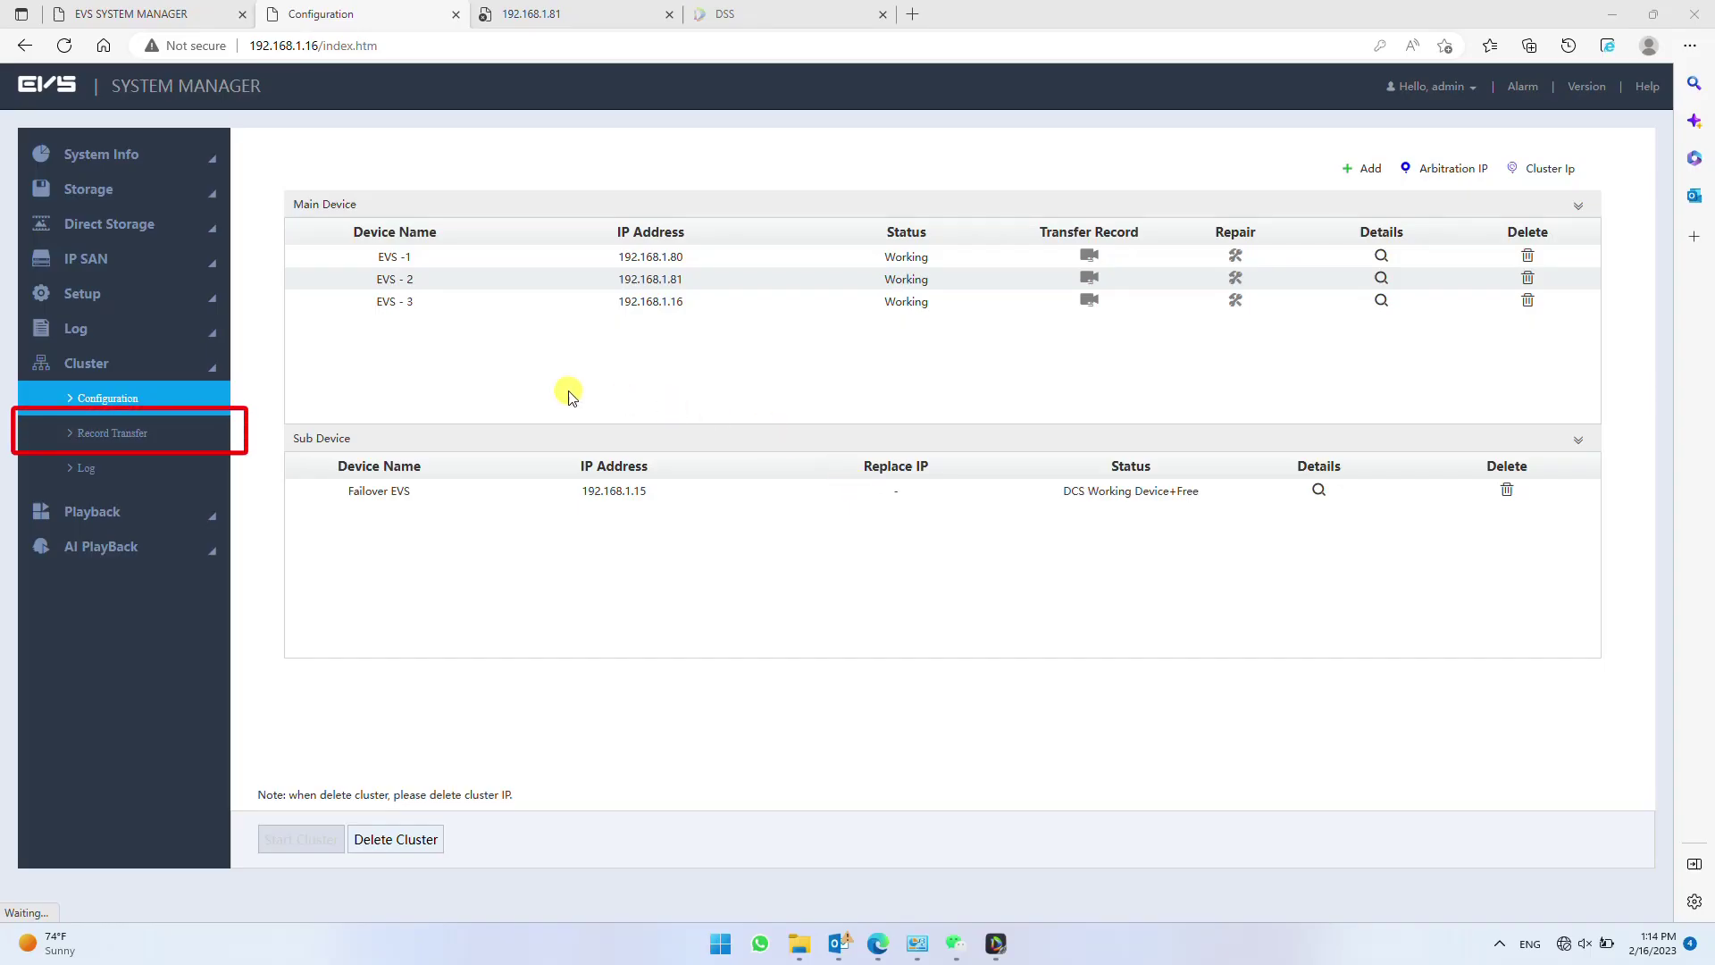
left_click(113, 433)
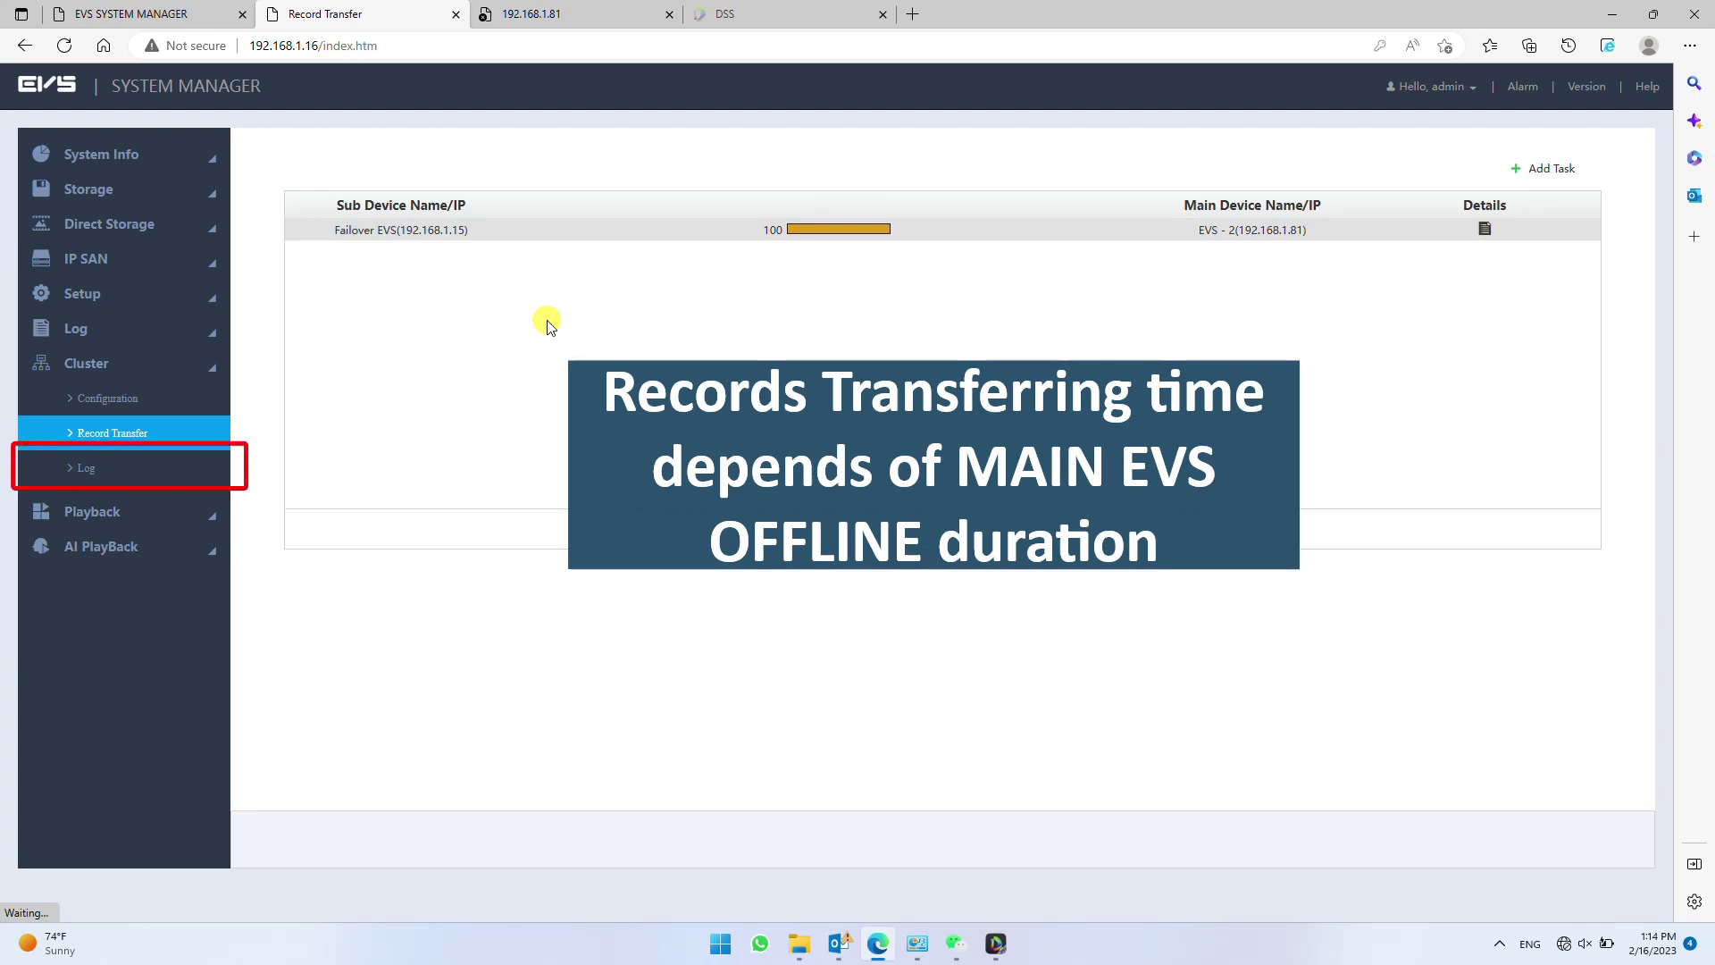
left_click(98, 467)
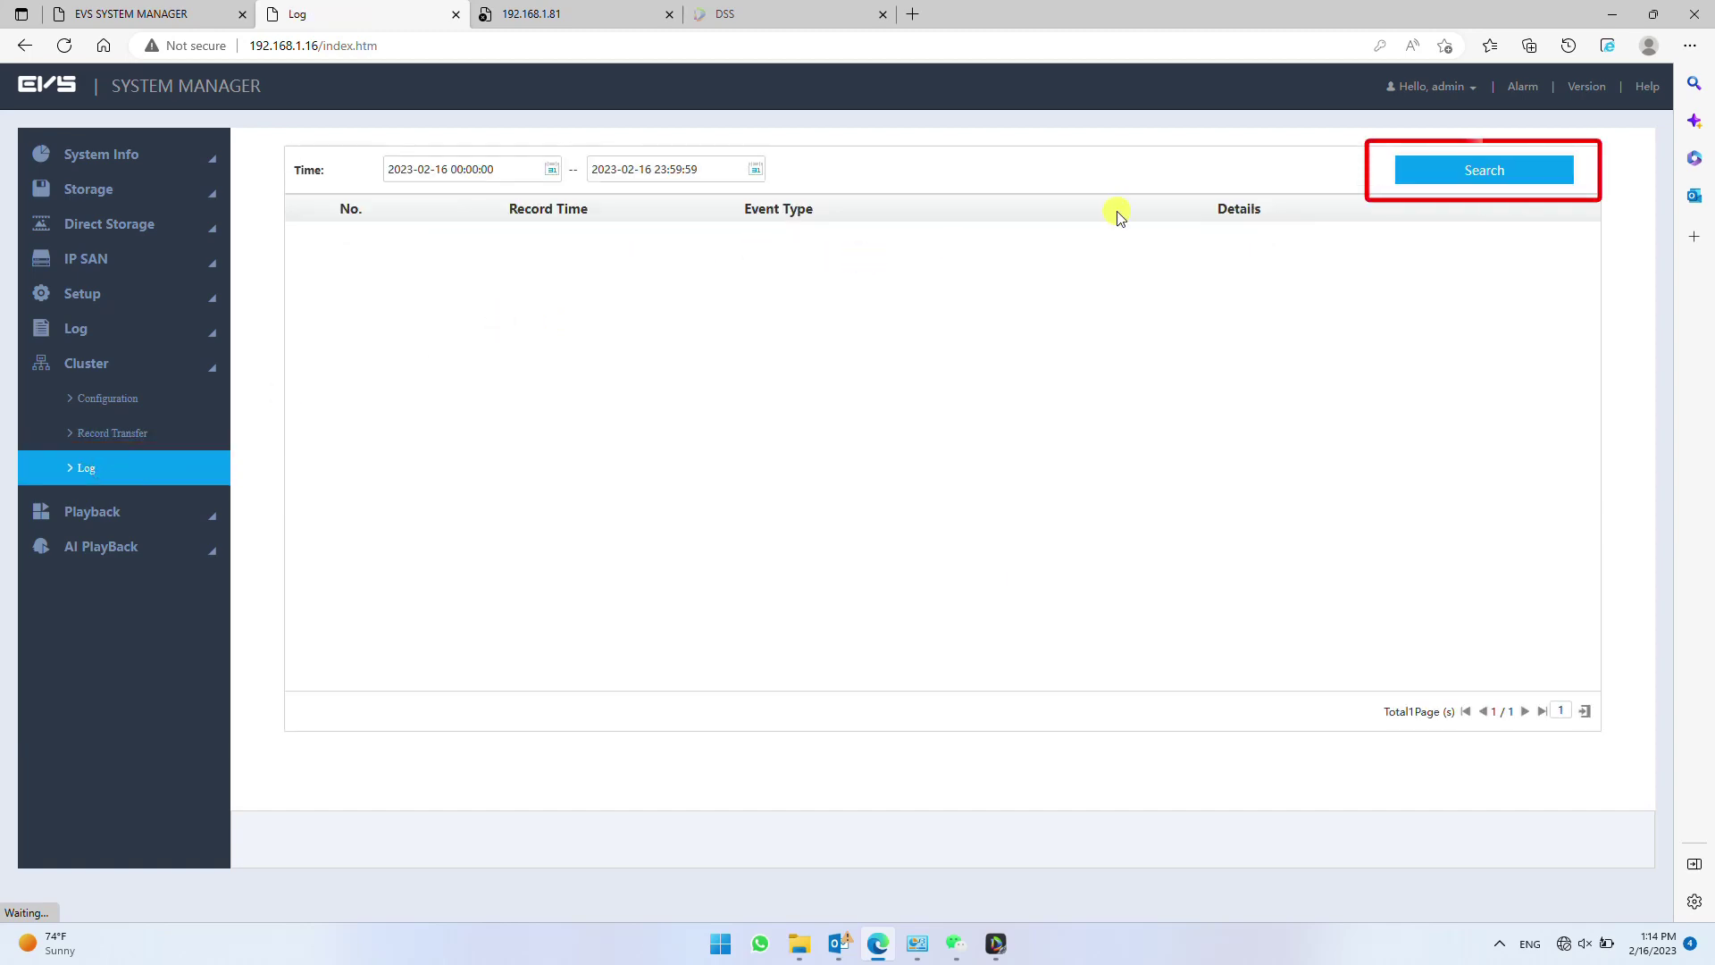
left_click(1465, 189)
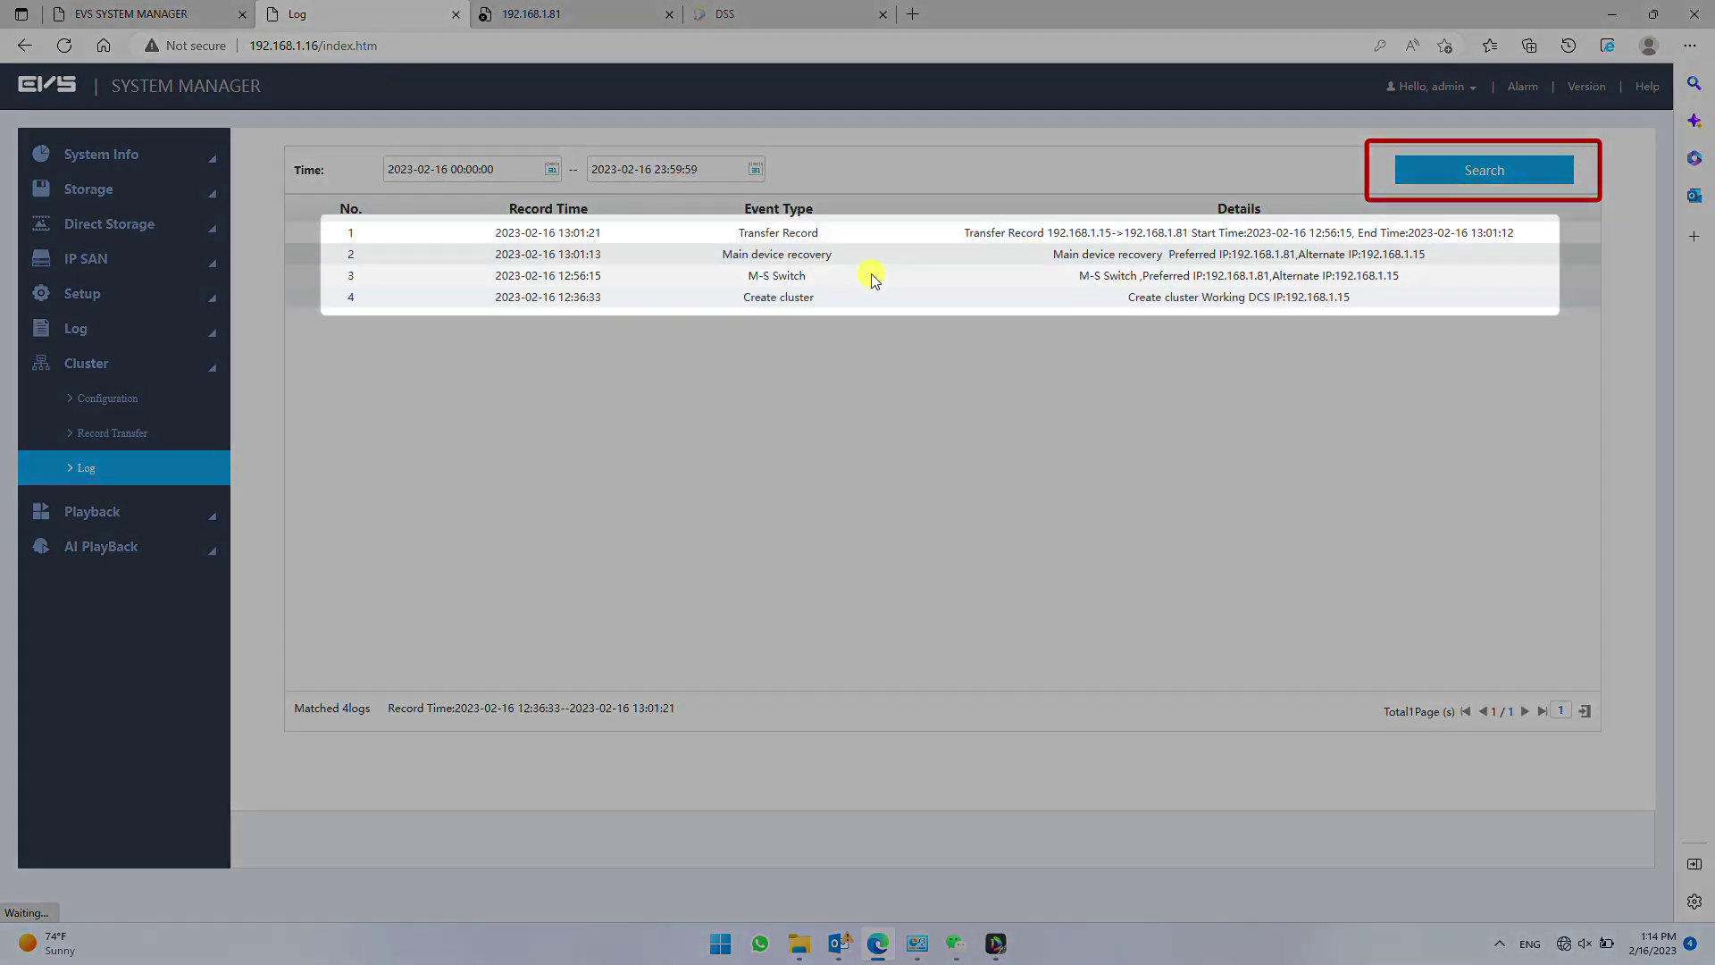